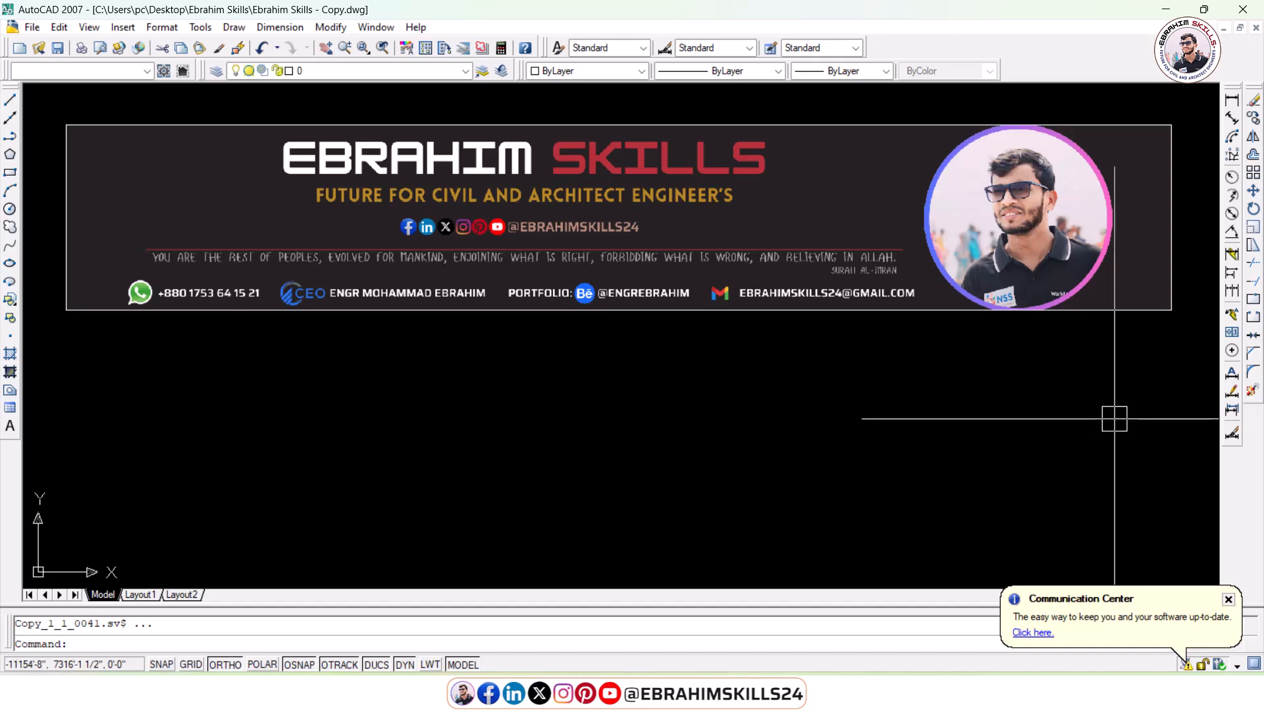
# - Erase all the old drawing objects located below the banner image
pyautogui.scroll(-4, 1113, 418)
pyautogui.moveTo(1119, 412)
pyautogui.mouseDown(button='middle')
pyautogui.moveTo(673, 262)
pyautogui.moveTo(526, 179)
pyautogui.mouseUp(button='middle')
pyautogui.scroll(-4, 673, 262)
pyautogui.click(1116, 485)
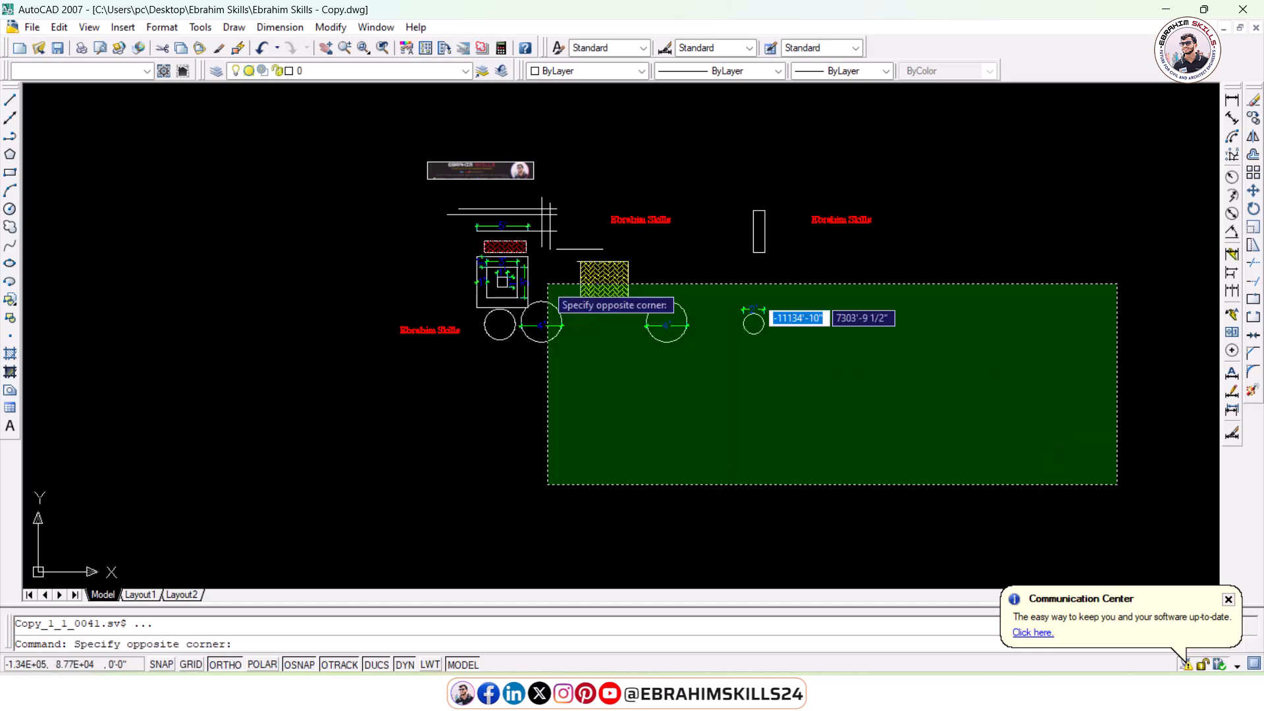
pyautogui.click(221, 190)
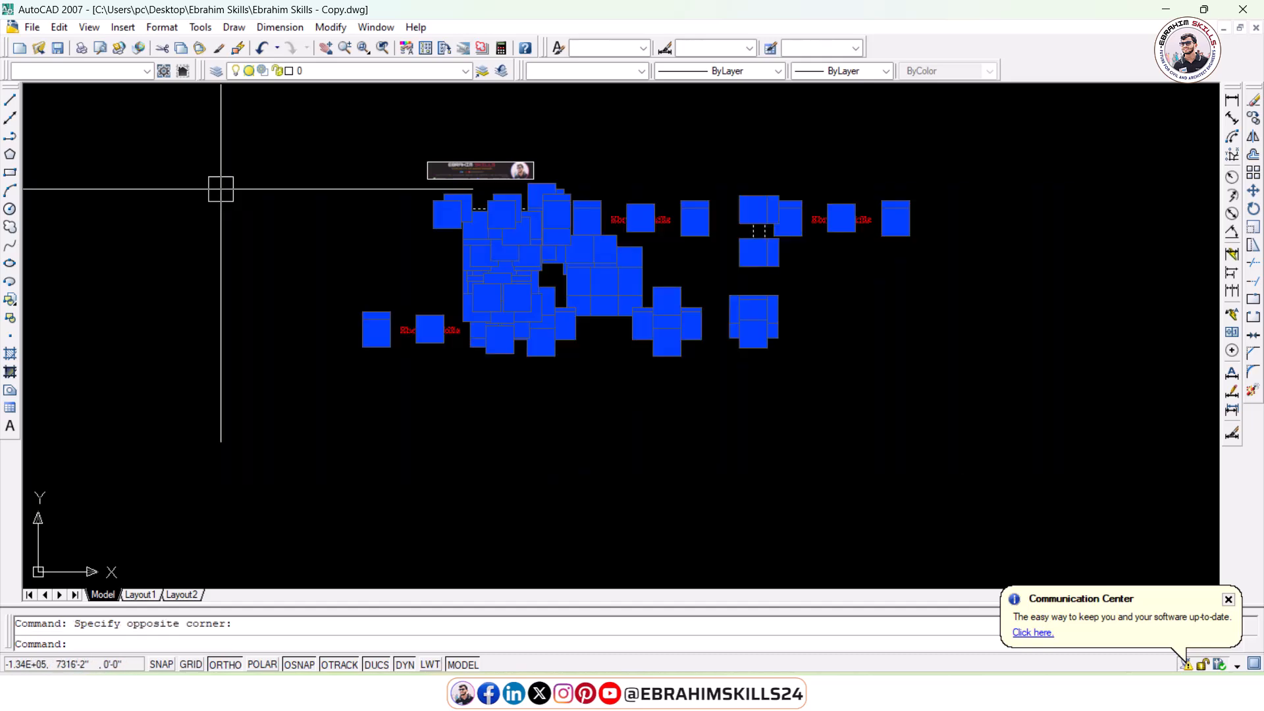
pyautogui.press('Delete')
# - Draw a 15' horizontal line to the right below the banner, continuing with a 10' vertical line downward
pyautogui.scroll(8, 499, 178)
pyautogui.moveTo(512, 203); pyautogui.dragTo(510, 251, button='middle')
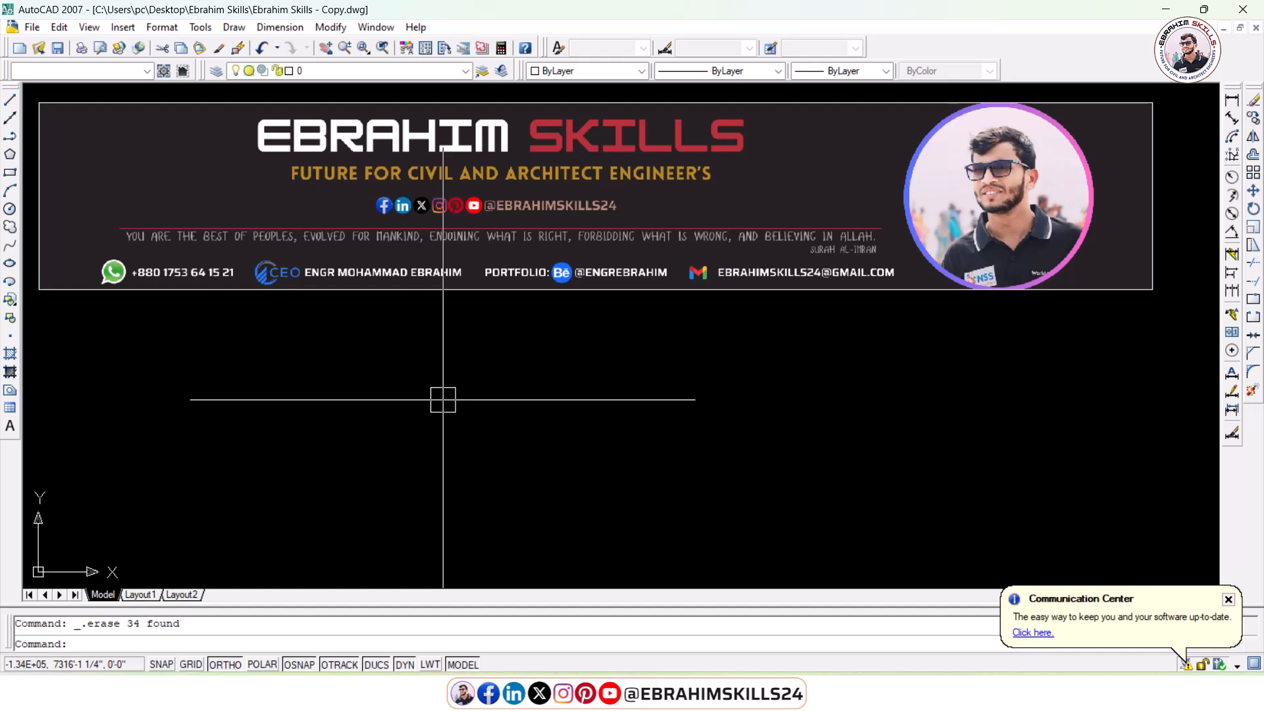
pyautogui.write('l')
pyautogui.press('Return')
pyautogui.click(427, 386)
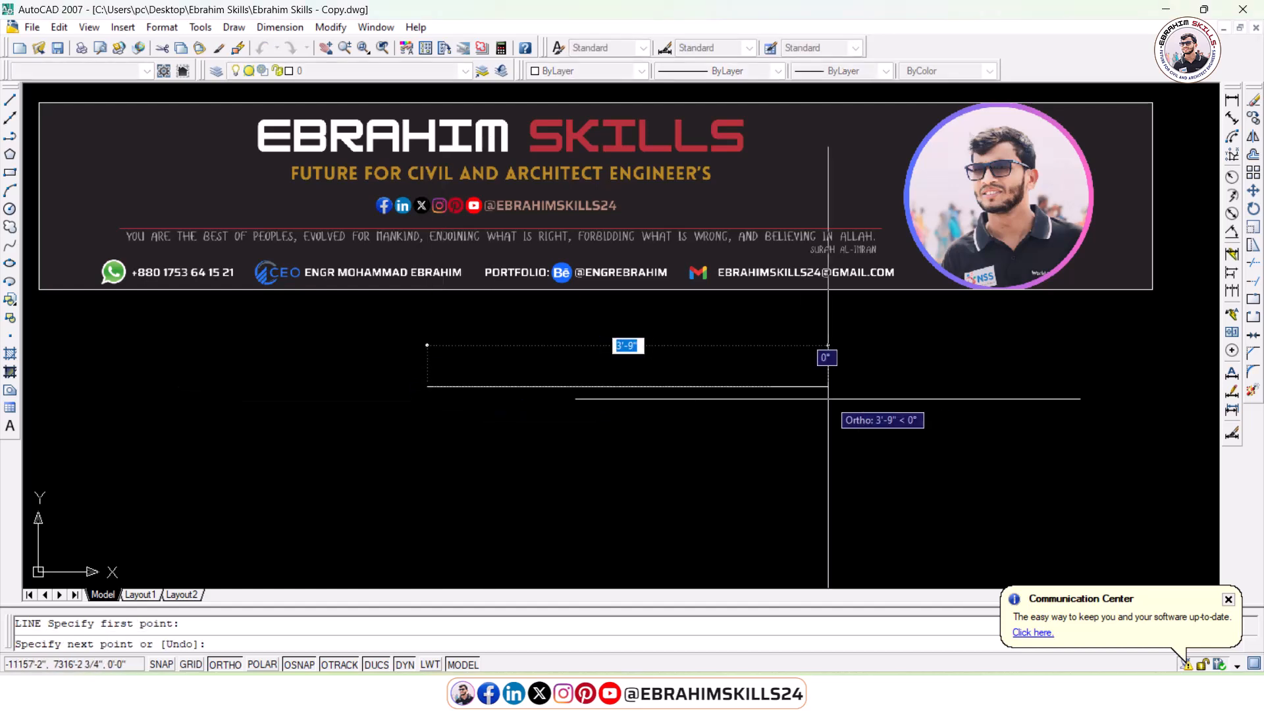
pyautogui.write("15'")
pyautogui.press('Return')
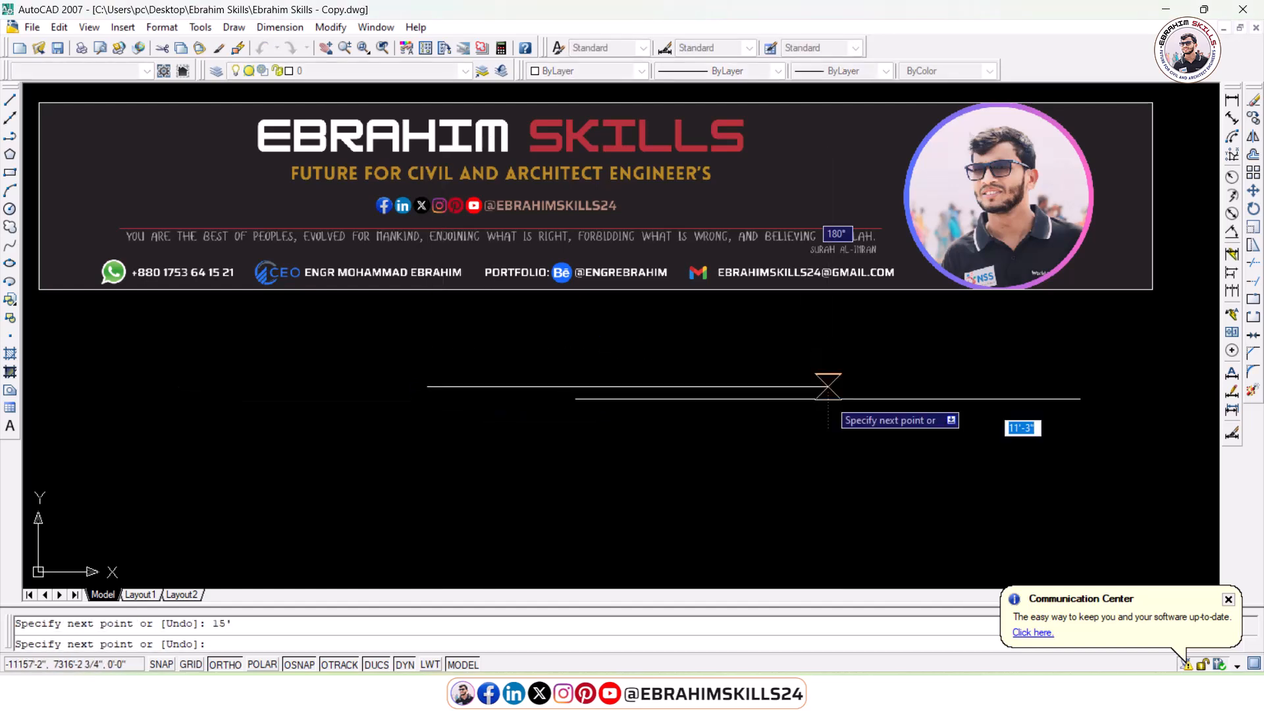
pyautogui.scroll(-2, 718, 446)
pyautogui.scroll(-1, 724, 421)
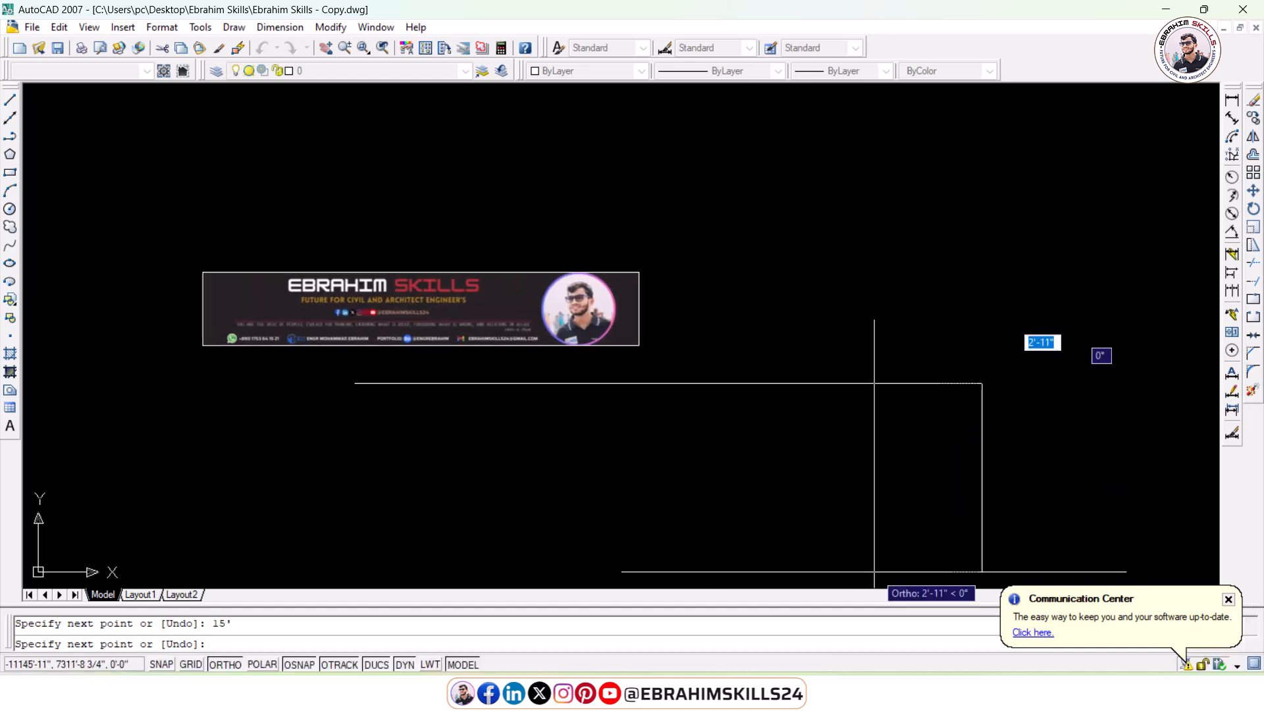
pyautogui.write("10'")
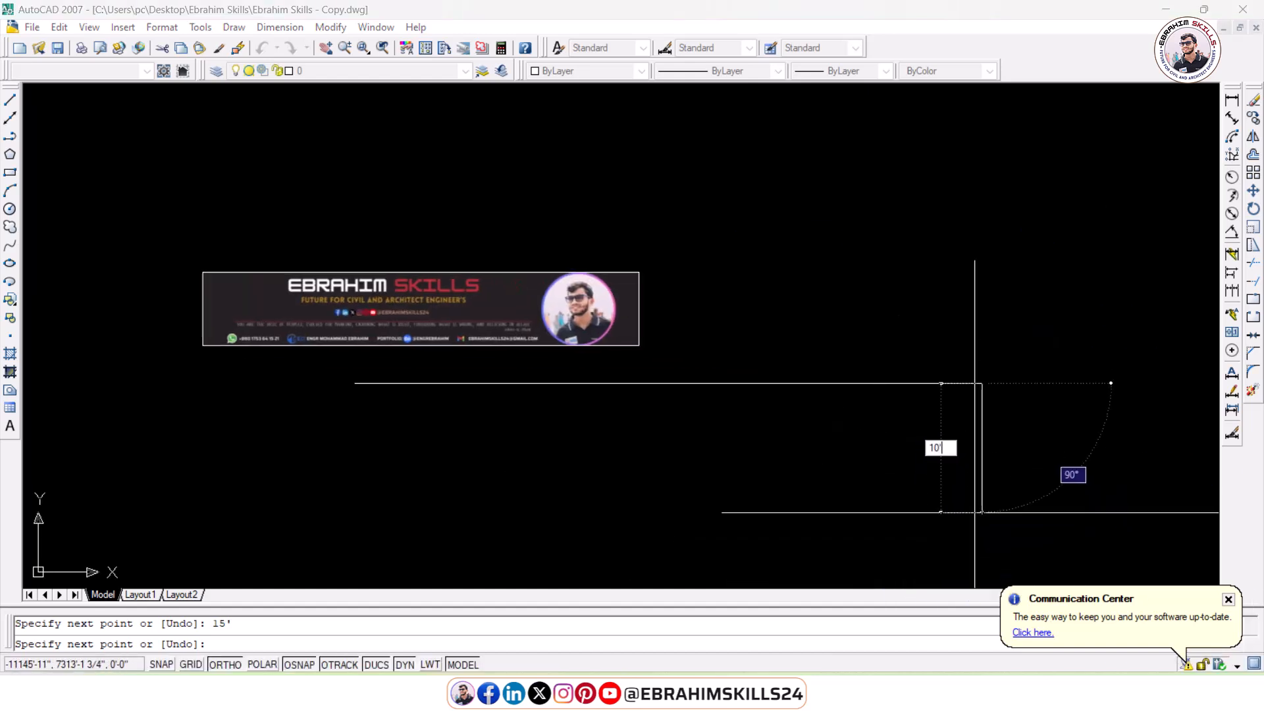
pyautogui.press('Return')
# - Complete the rectangular room outline with a 15' bottom line to the left and a 10' line upward
pyautogui.scroll(-2, 712, 428)
pyautogui.moveTo(712, 428); pyautogui.dragTo(674, 364, button='middle')
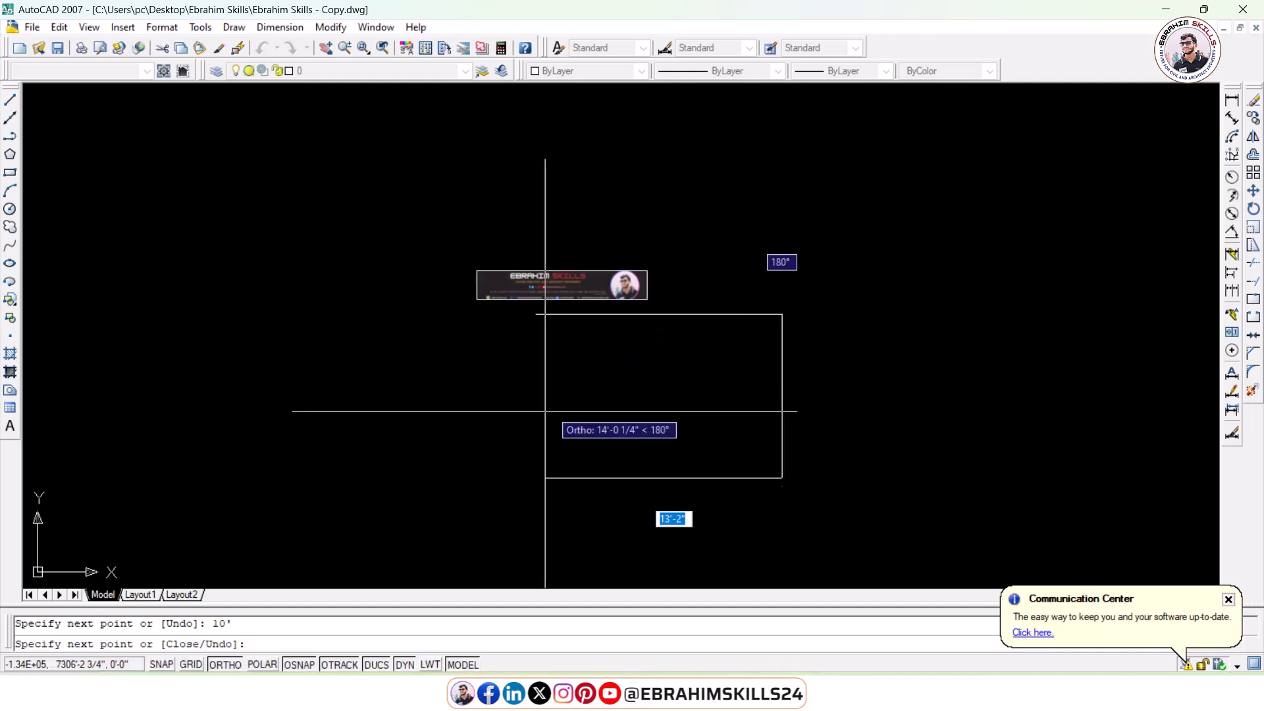
pyautogui.write("15'")
pyautogui.press('Return')
pyautogui.scroll(3, 549, 337)
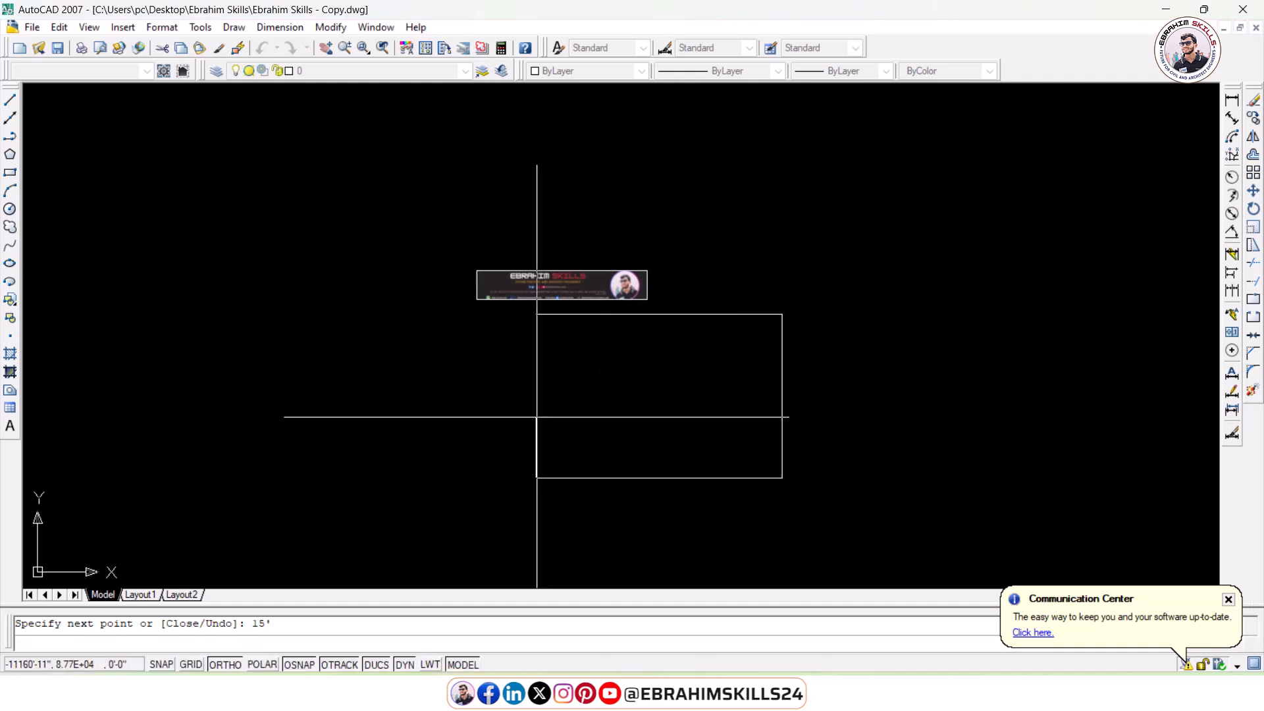
pyautogui.write("10'")
pyautogui.press('Return')
pyautogui.press('Return')
# - Delete the banner image above the room outline
pyautogui.click(643, 197)
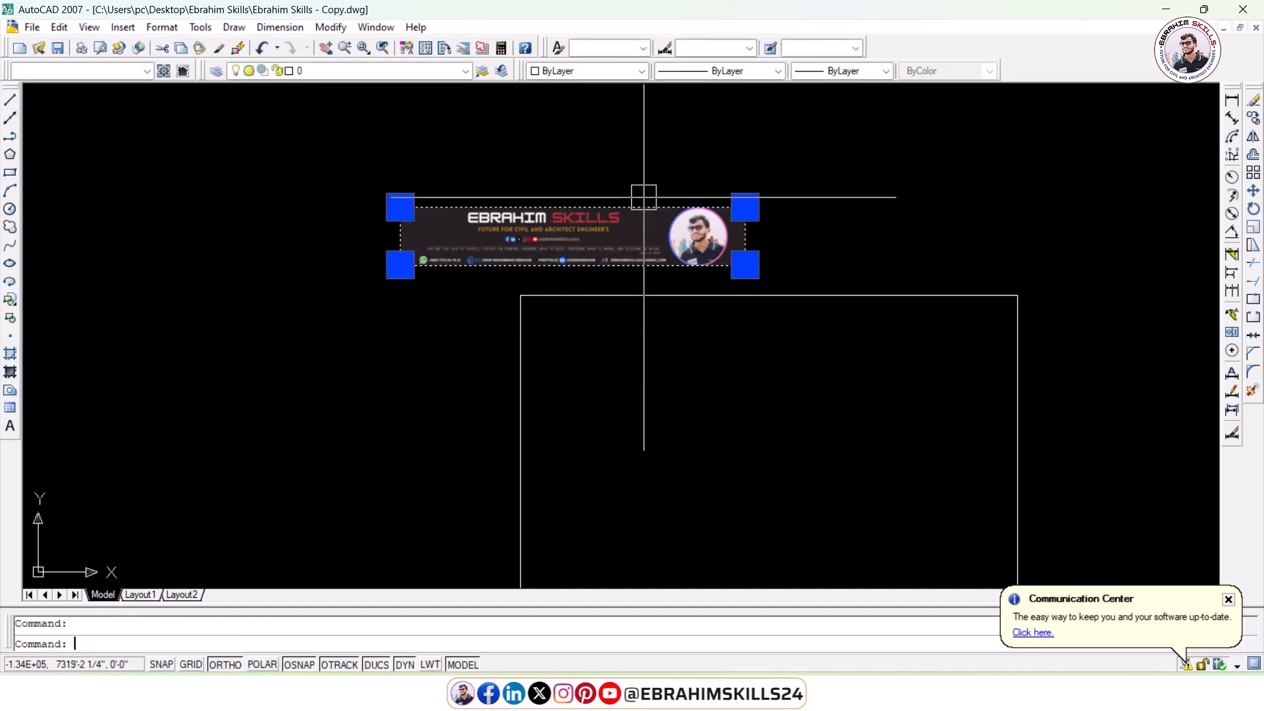
pyautogui.press('Delete')
pyautogui.moveTo(705, 276); pyautogui.dragTo(516, 129, button='middle')
pyautogui.moveTo(538, 220)
pyautogui.mouseDown(button='middle')
pyautogui.moveTo(549, 256)
pyautogui.moveTo(520, 259)
pyautogui.mouseUp(button='middle')
pyautogui.scroll(3, 585, 279)
pyautogui.scroll(-4, 522, 251)
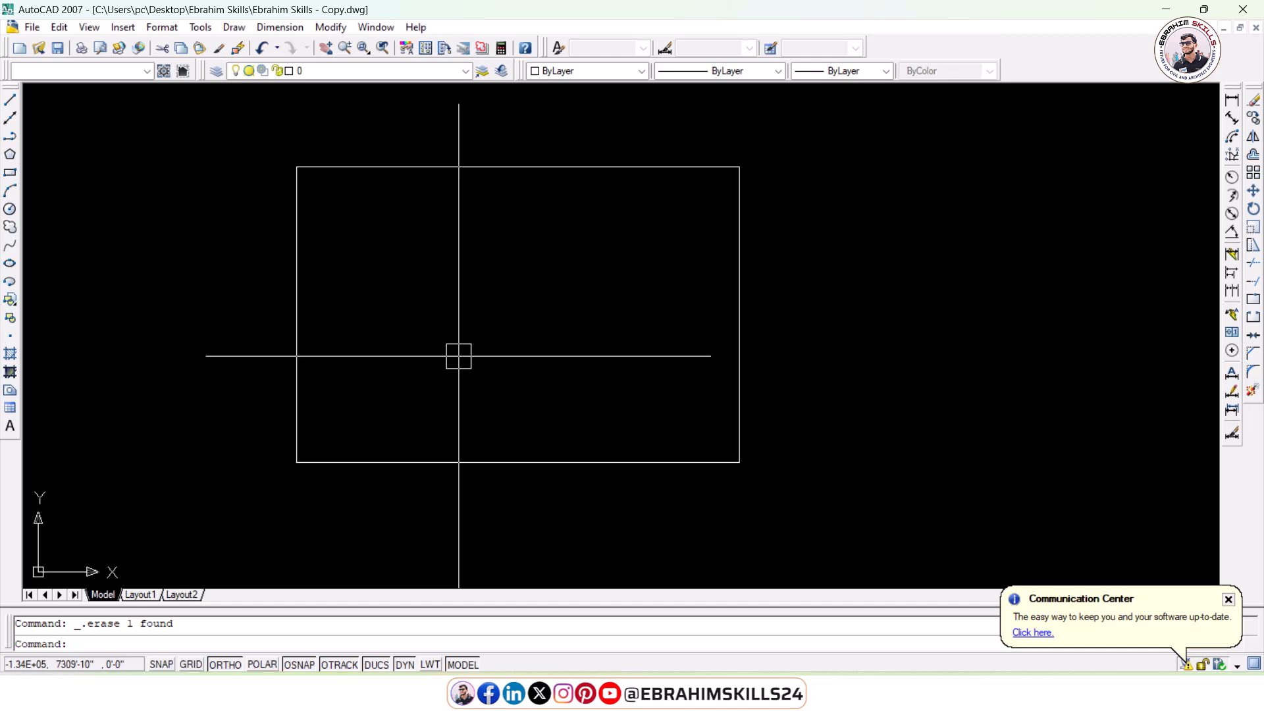
# - Offset all four sides of the room outline 5" inward to form the walls
pyautogui.write('o')
pyautogui.press('Return')
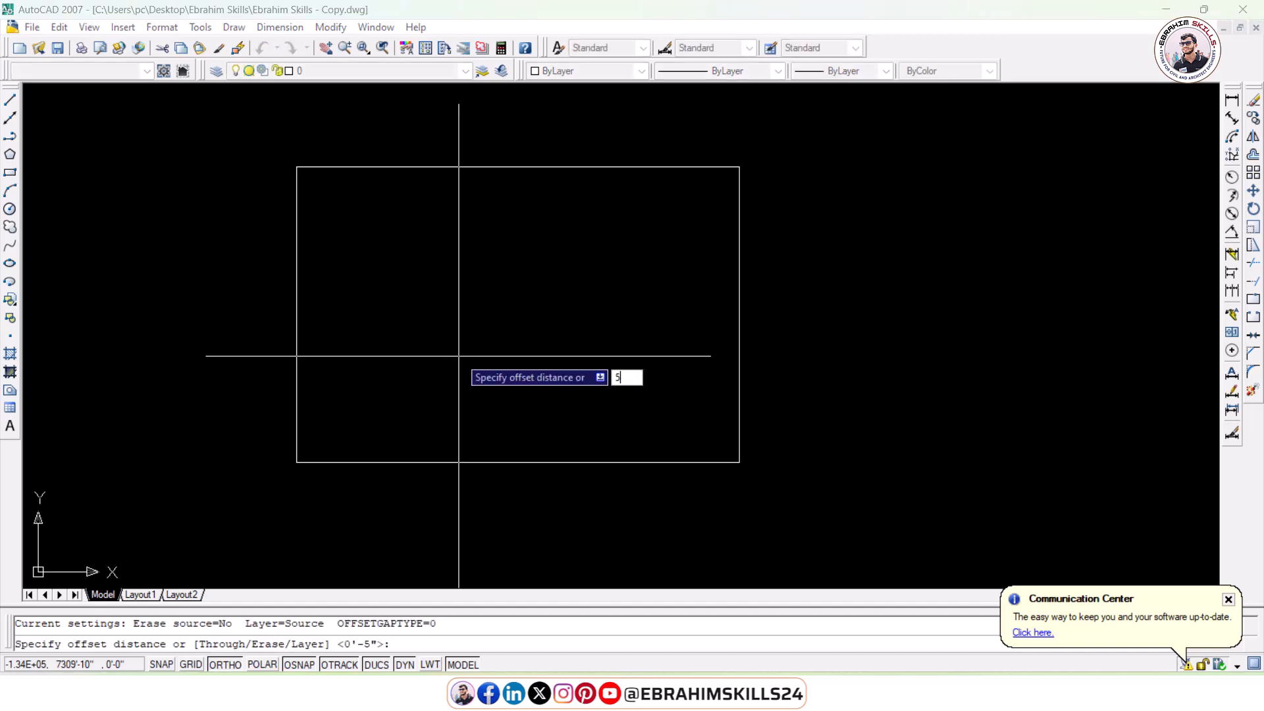
pyautogui.write('5')
pyautogui.press('Return')
pyautogui.click(297, 303)
pyautogui.click(369, 289)
pyautogui.click(521, 167)
pyautogui.click(510, 211)
pyautogui.click(740, 238)
pyautogui.click(579, 246)
pyautogui.click(566, 461)
pyautogui.click(573, 437)
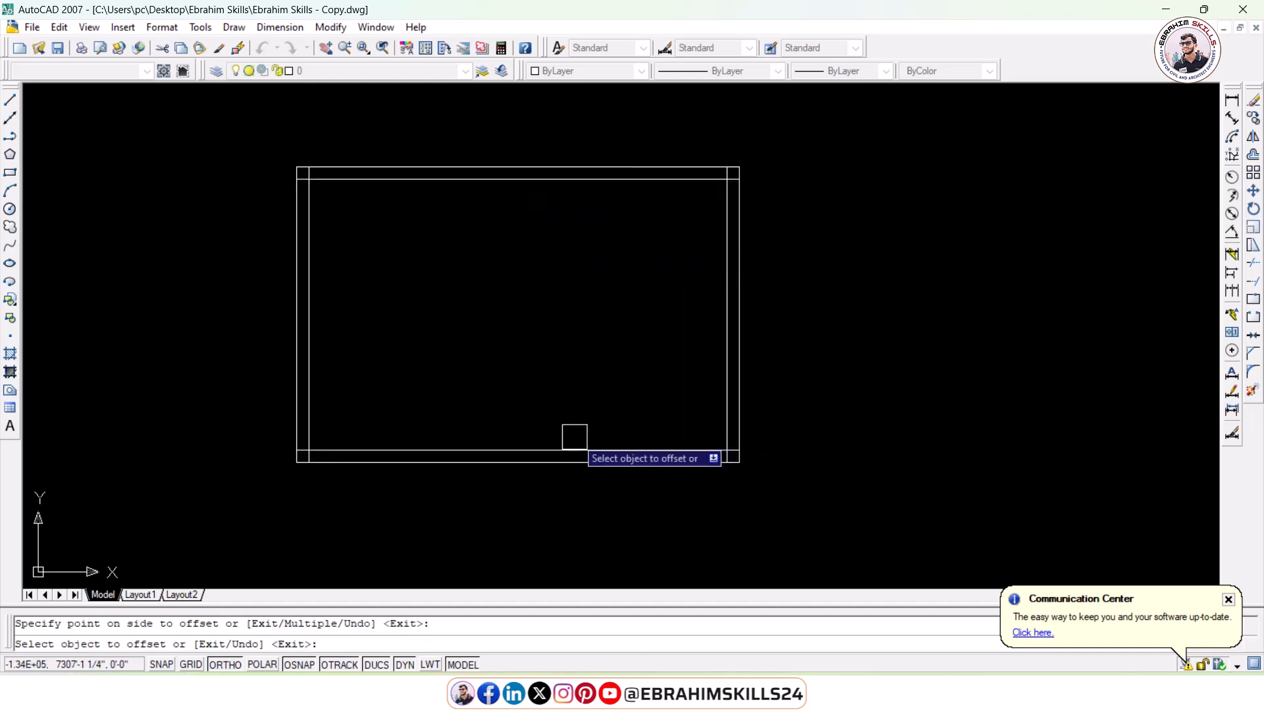
pyautogui.moveTo(456, 314); pyautogui.dragTo(480, 332, button='middle')
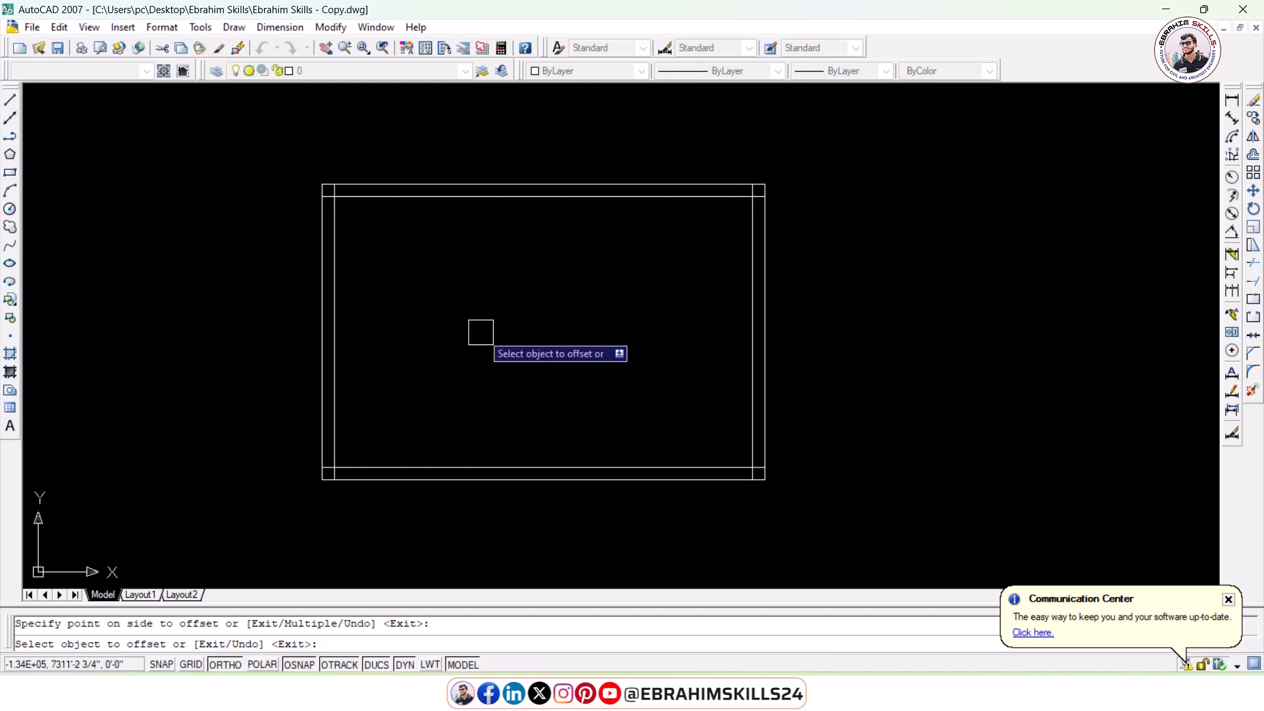
pyautogui.press('Escape')
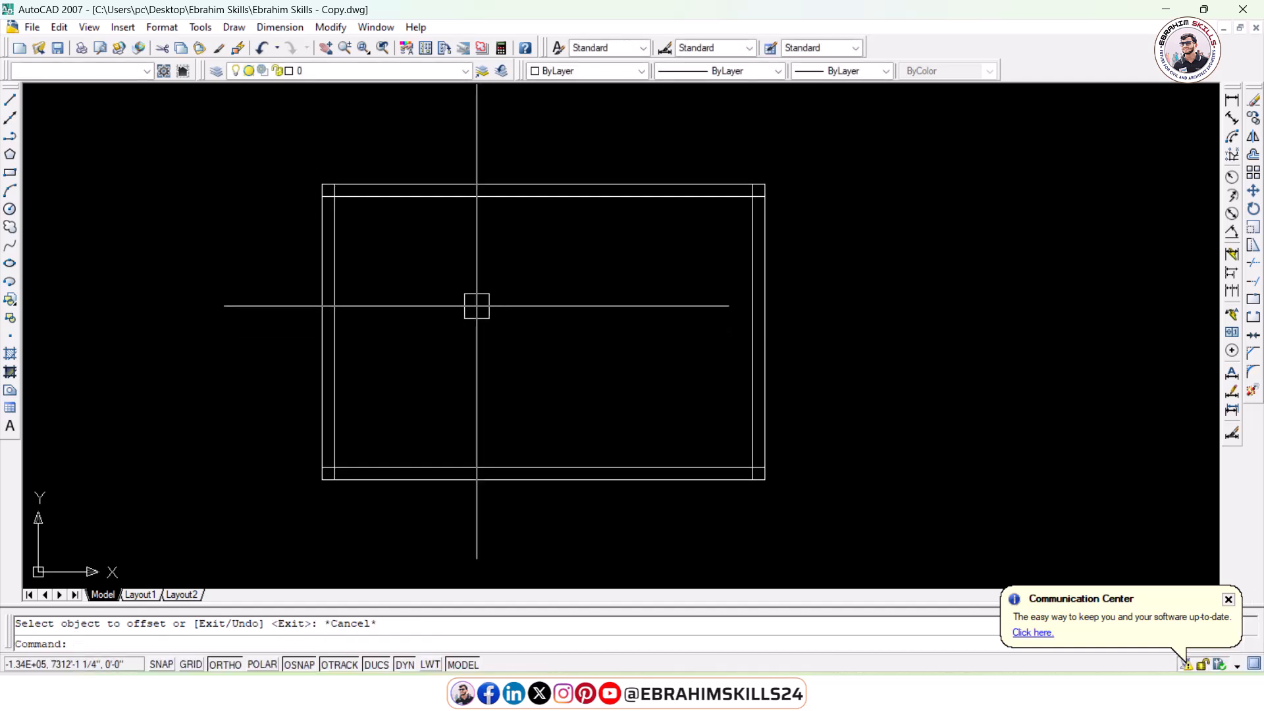
pyautogui.write('tb')
pyautogui.press('Return')
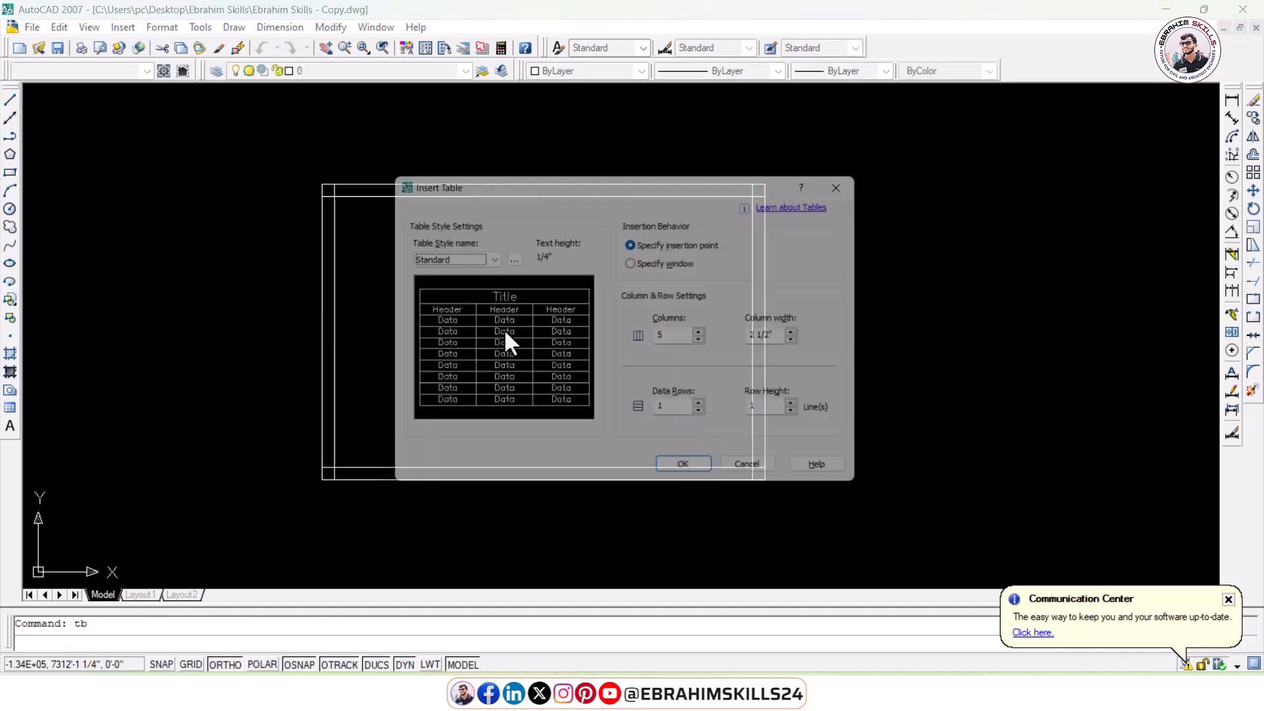
pyautogui.press('Escape')
# - Create a multiline text label reading "Master BED Room" inside the room
pyautogui.write('t')
pyautogui.press('Return')
pyautogui.click(446, 256)
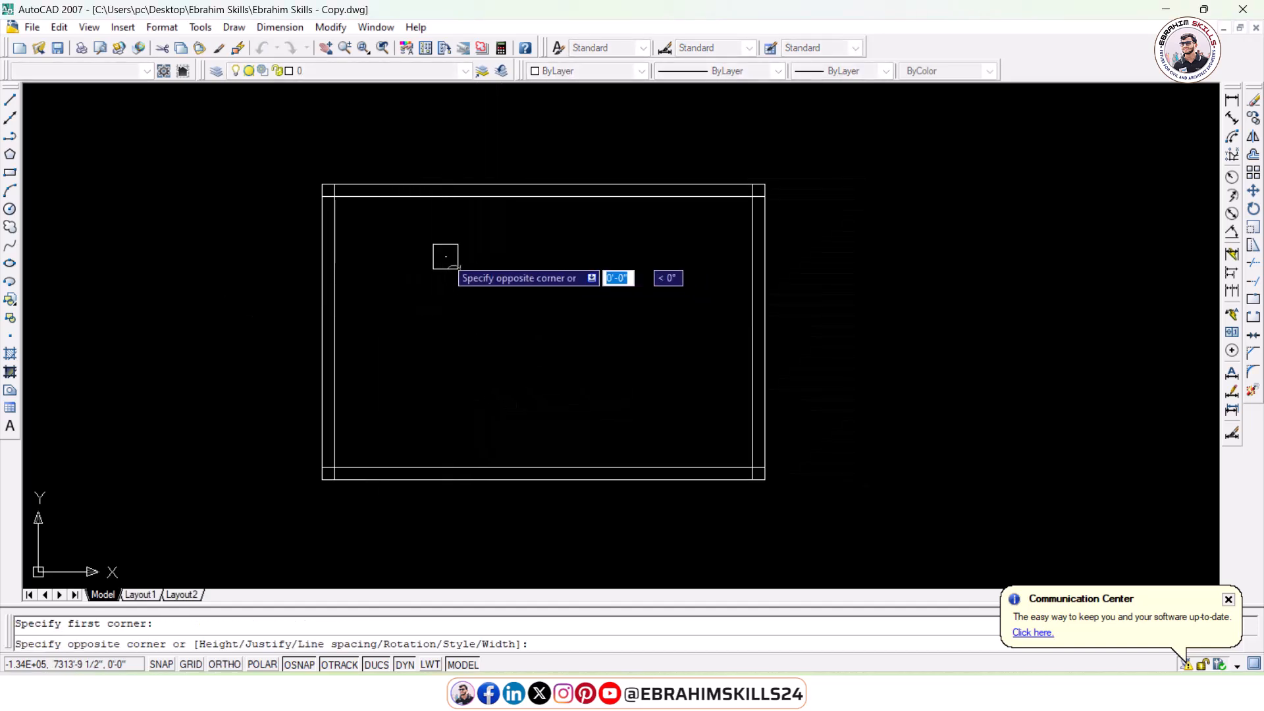
pyautogui.click(561, 333)
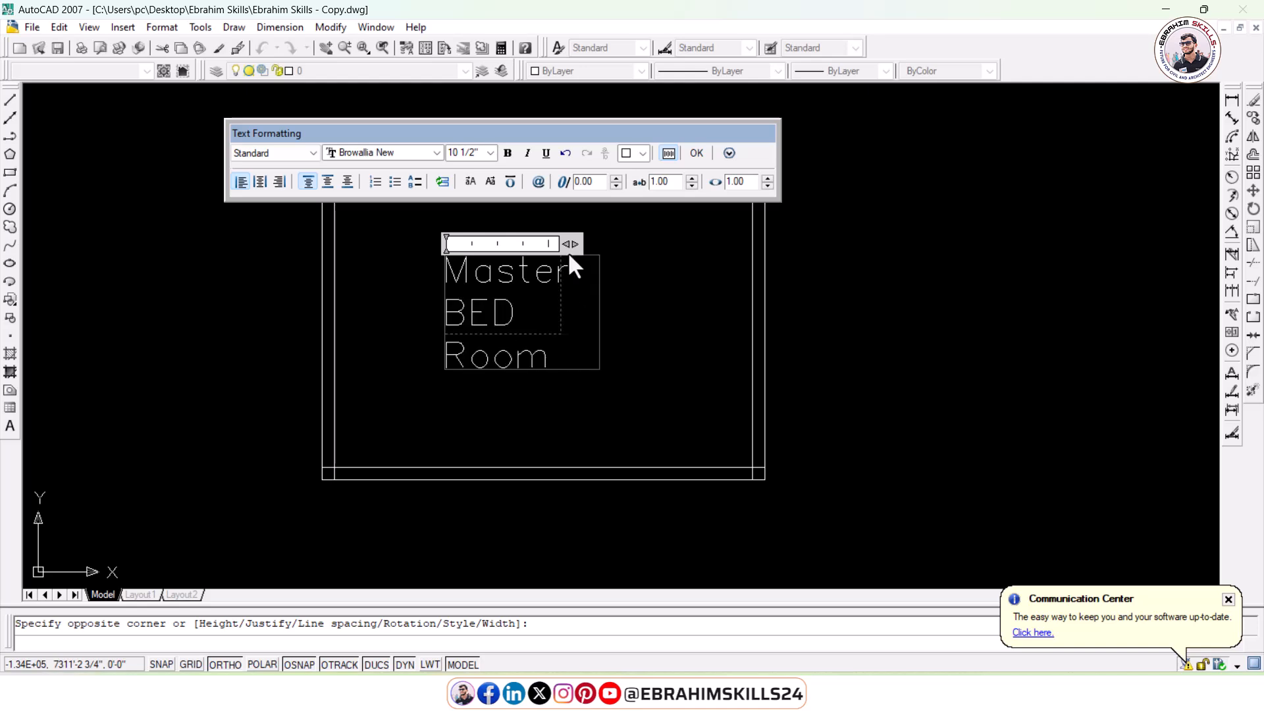
# - Widen the label's text frame to fit one line and set the text height to 6"
pyautogui.moveTo(571, 245); pyautogui.dragTo(283, 272)
pyautogui.click(468, 153)
pyautogui.write('6')
pyautogui.press('Return')
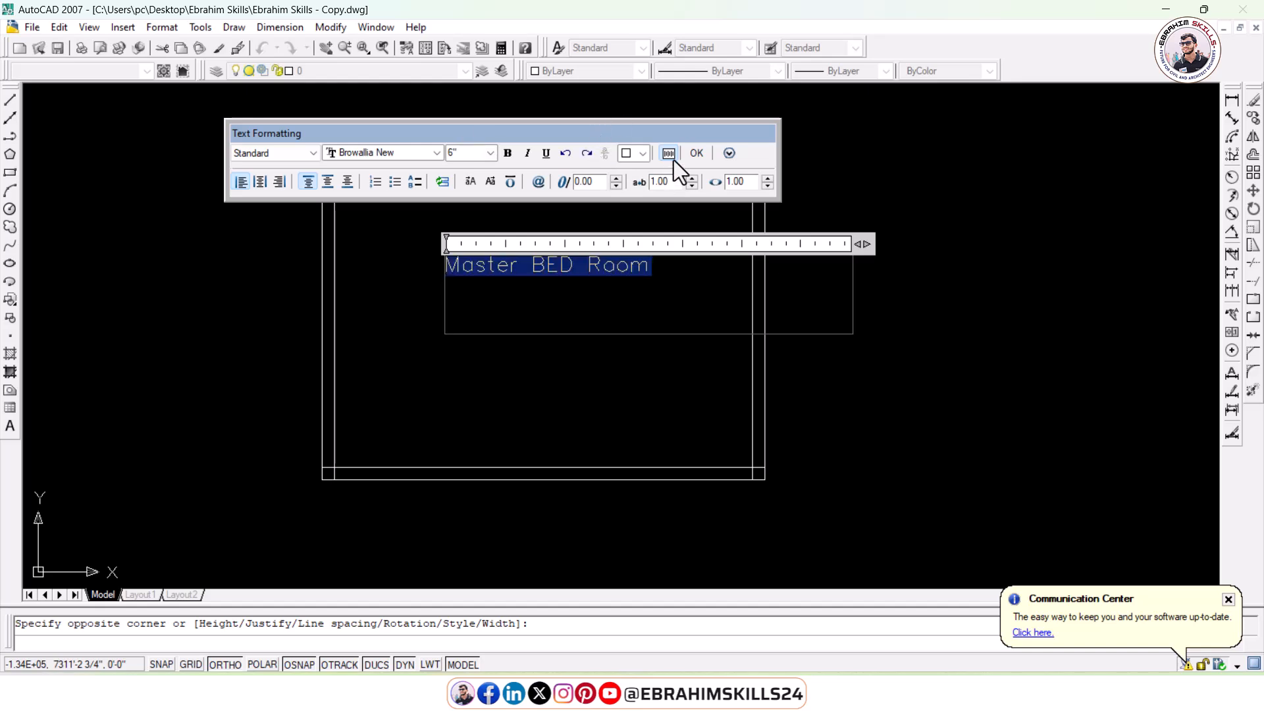
pyautogui.click(699, 153)
# - Move the "Master BED Room" label to the middle of the room
pyautogui.click(561, 270)
pyautogui.write('m')
pyautogui.press('Return')
pyautogui.click(1014, 295)
pyautogui.click(1017, 377)
pyautogui.click(520, 356)
pyautogui.press('Return')
pyautogui.click(764, 379)
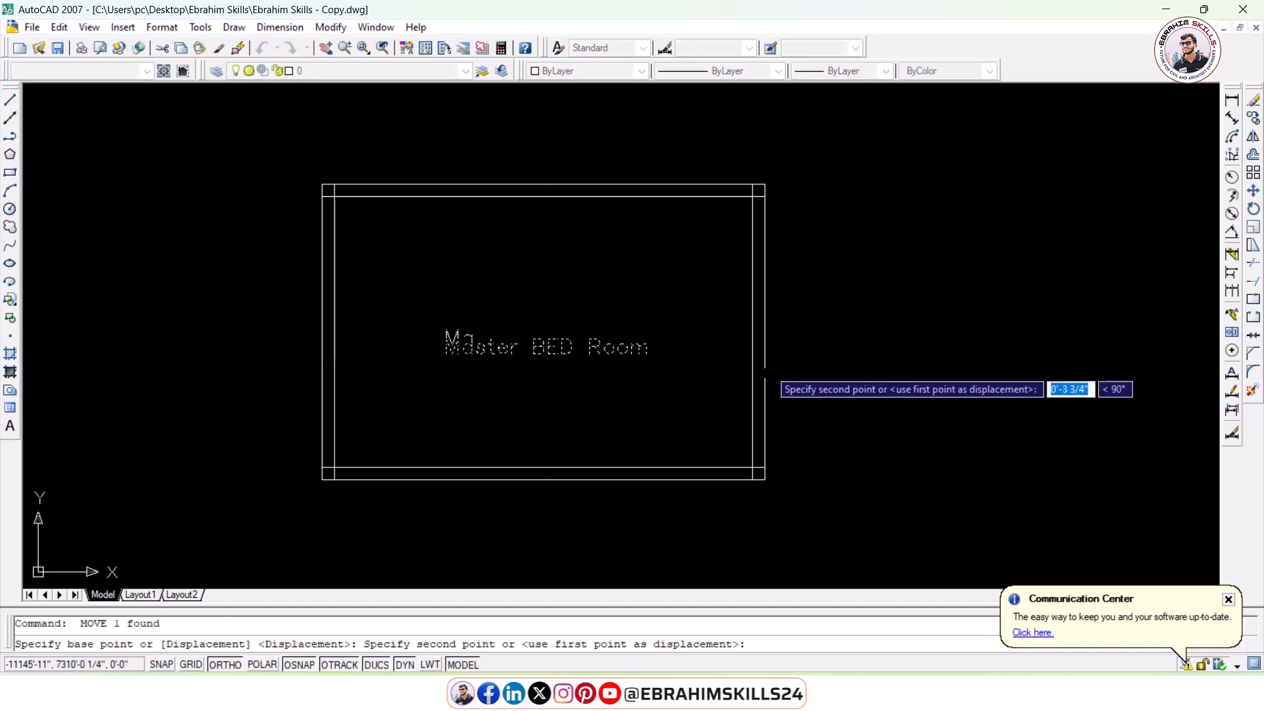
pyautogui.click(764, 364)
# - Offset the left wall's inner line 36" to the right to mark the door width
pyautogui.moveTo(551, 366); pyautogui.dragTo(573, 324, button='middle')
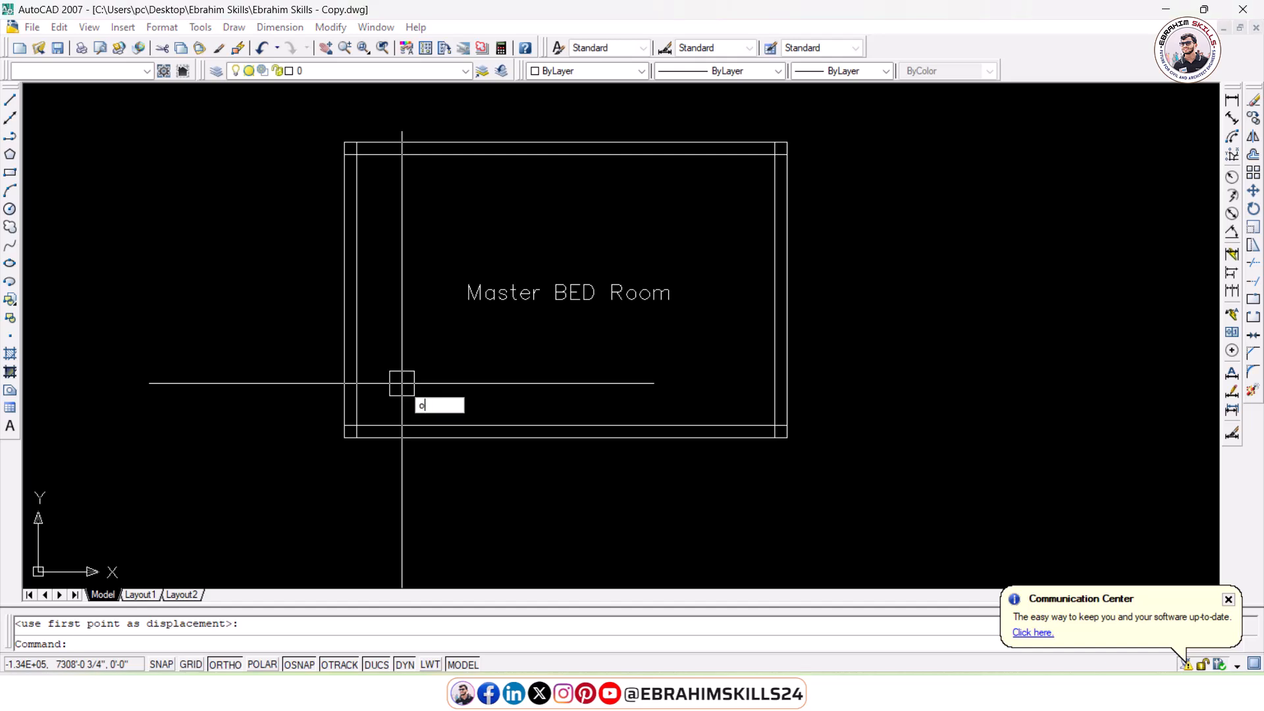
pyautogui.press('Return')
pyautogui.write('36')
pyautogui.press('Return')
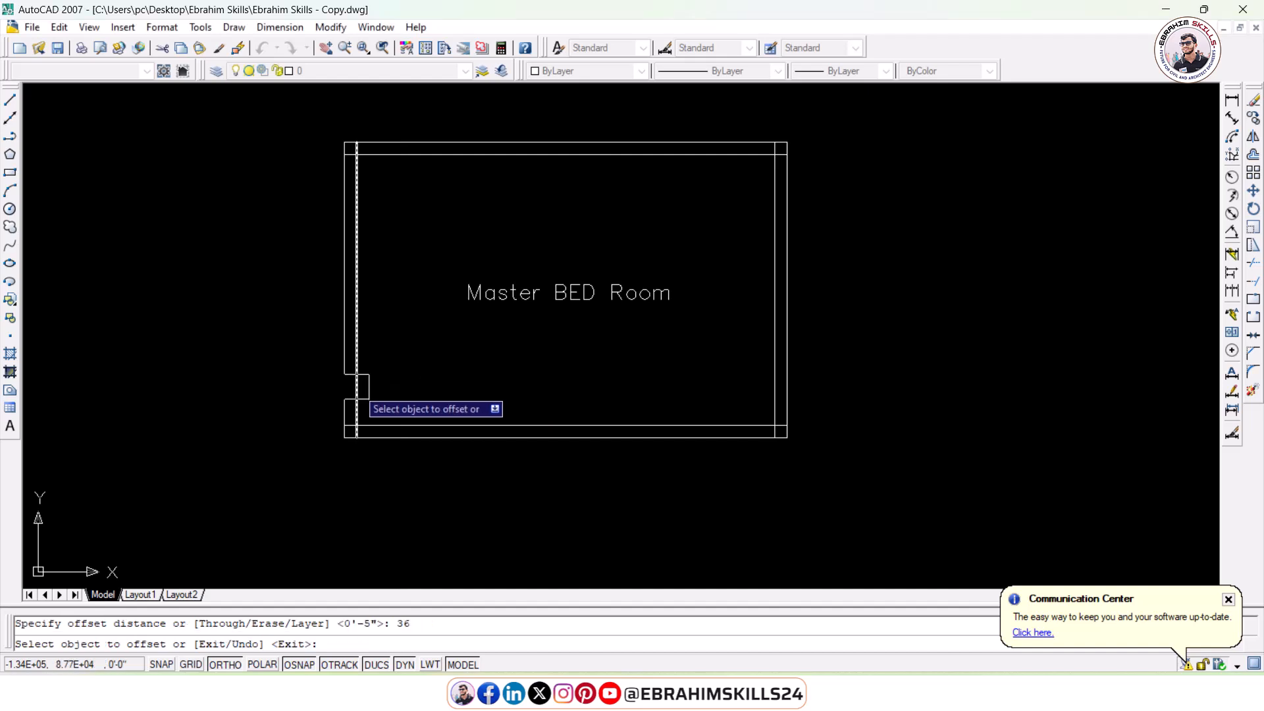
pyautogui.click(357, 388)
pyautogui.click(563, 367)
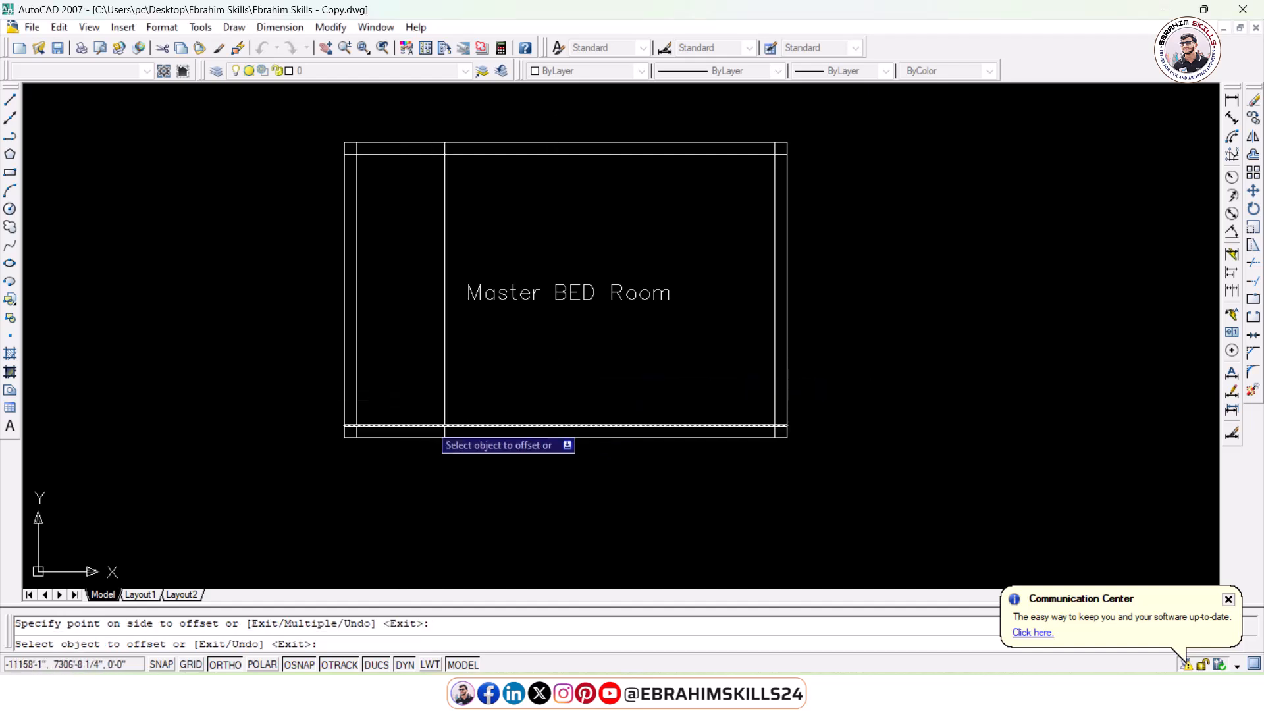
pyautogui.press('Escape')
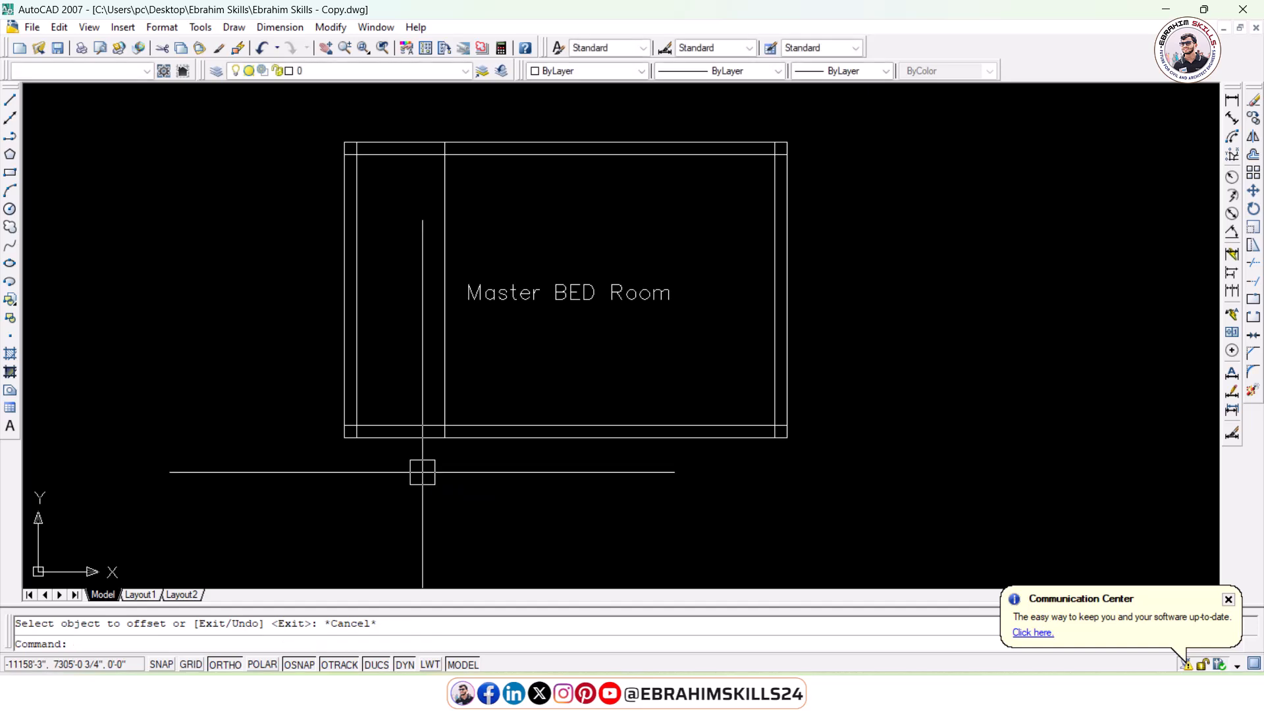
# - Trim the door guide line and the bottom wall lines to open the doorway beside the left wall
pyautogui.write('tr')
pyautogui.press('Return')
pyautogui.press('Return')
pyautogui.click(445, 387)
pyautogui.click(428, 407)
pyautogui.click(409, 469)
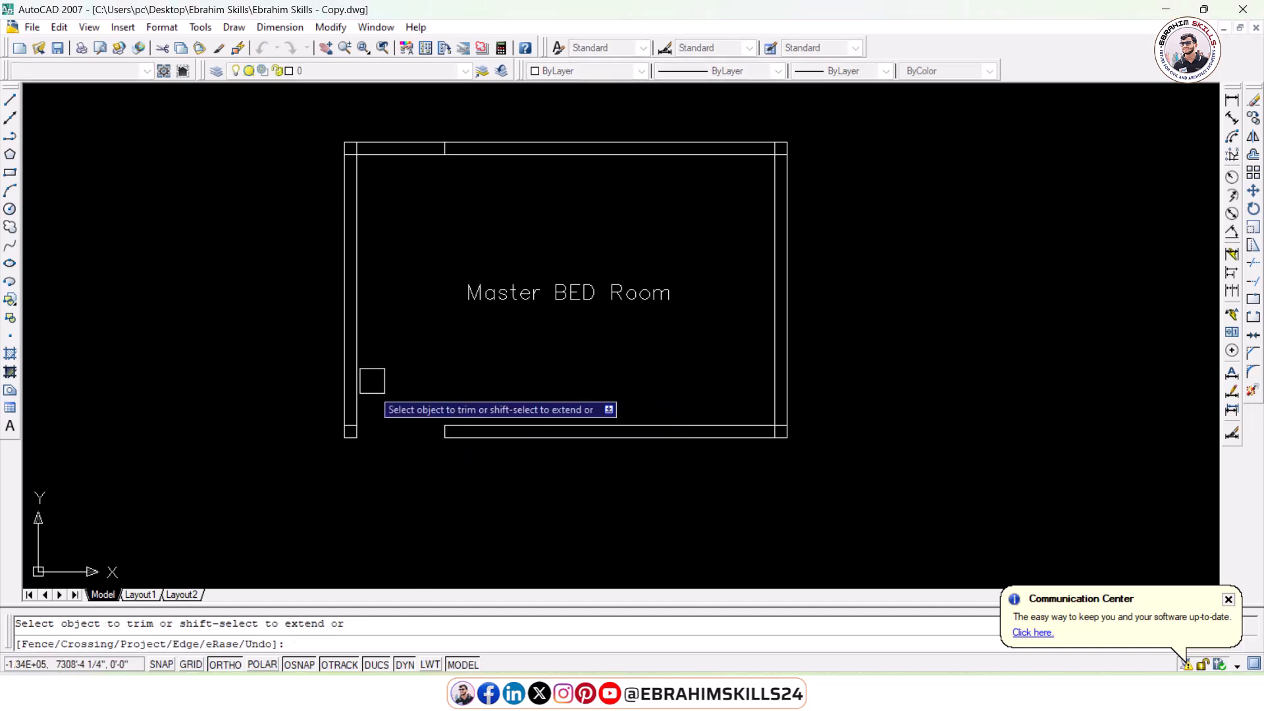
pyautogui.press('Escape')
# - Delete the short leftover piece of the door guide line inside the top wall
pyautogui.click(430, 129)
pyautogui.click(458, 169)
pyautogui.press('Delete')
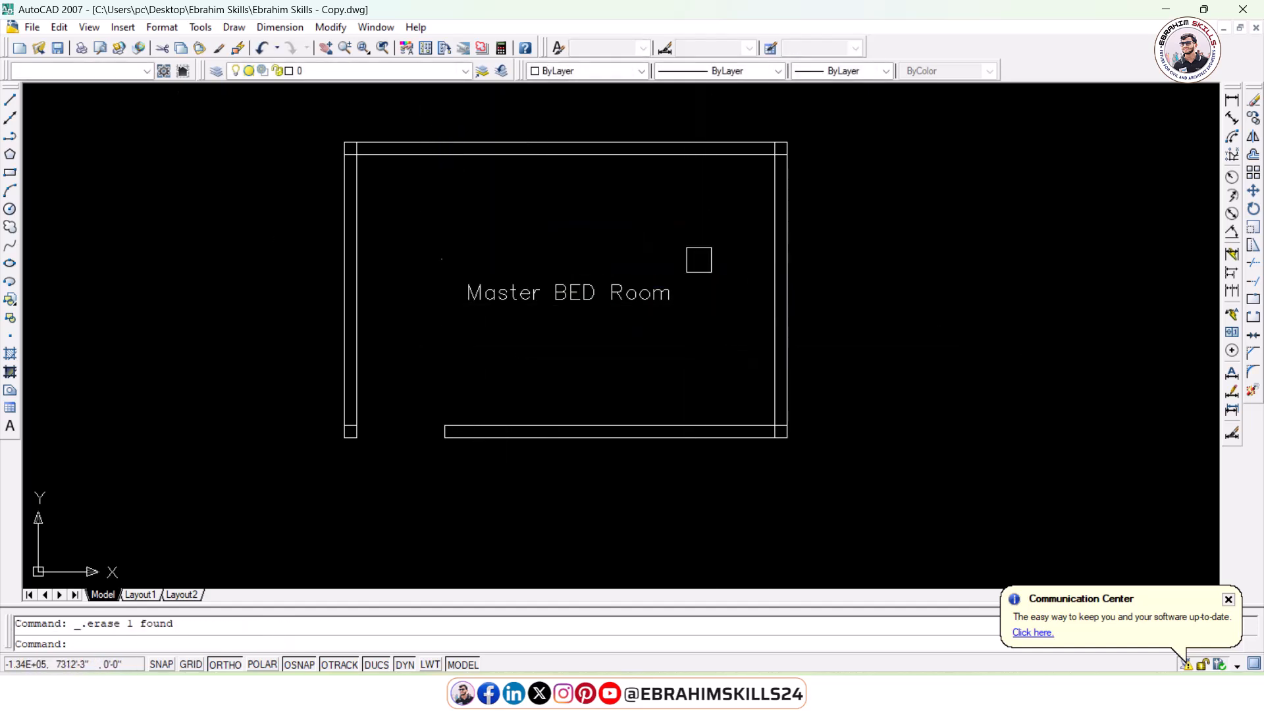
# - Draw a horizontal guide line outward from the midpoint of the right wall's inner line
pyautogui.moveTo(716, 285)
pyautogui.mouseDown(button='middle')
pyautogui.moveTo(700, 304)
pyautogui.moveTo(749, 304)
pyautogui.mouseUp(button='middle')
pyautogui.write('l')
pyautogui.press('Return')
pyautogui.click(808, 305)
pyautogui.click(1068, 306)
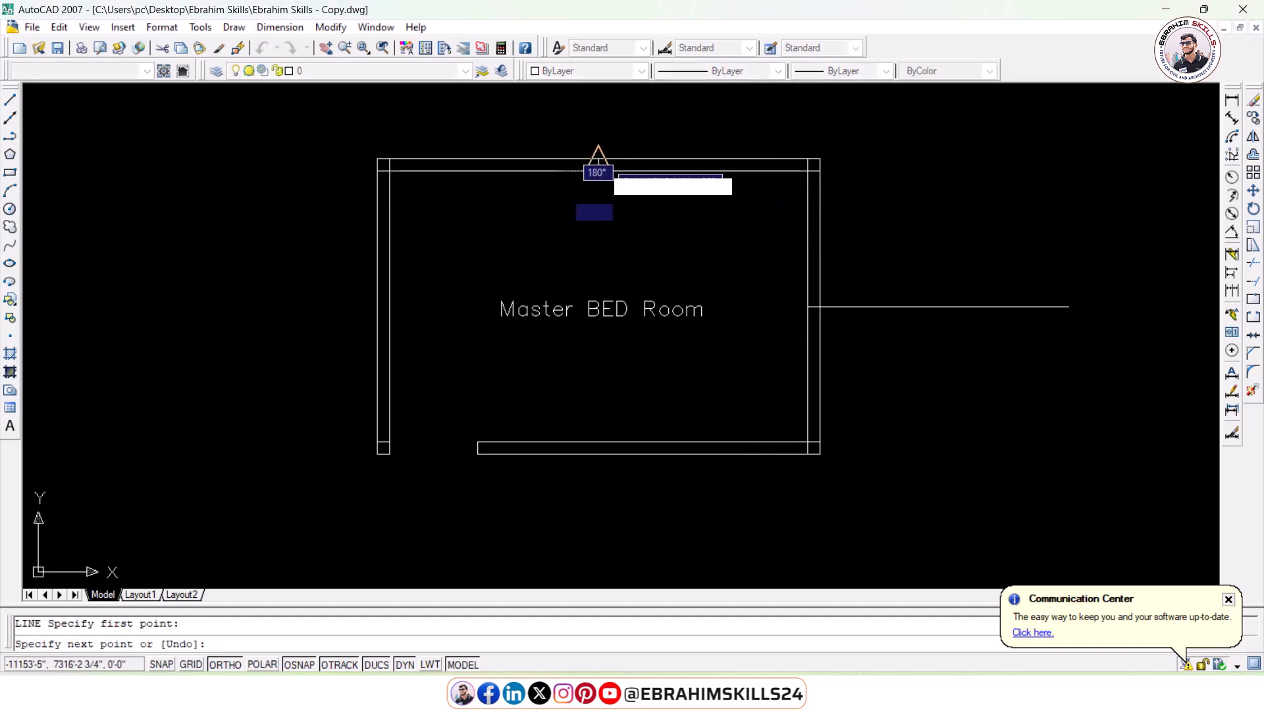
# - Draw outward guide lines from the midpoints of the top and left walls' inner lines
pyautogui.moveTo(604, 161); pyautogui.dragTo(604, 251, button='middle')
pyautogui.click(616, 152)
pyautogui.press('Return')
pyautogui.moveTo(519, 434); pyautogui.dragTo(589, 295, button='middle')
pyautogui.press('Return')
pyautogui.click(460, 257)
pyautogui.click(209, 256)
pyautogui.press('Return')
# - Offset the right wall's centre guide line 24" upward and downward
pyautogui.moveTo(623, 222)
pyautogui.mouseDown(button='middle')
pyautogui.moveTo(481, 323)
pyautogui.moveTo(529, 305)
pyautogui.mouseUp(button='middle')
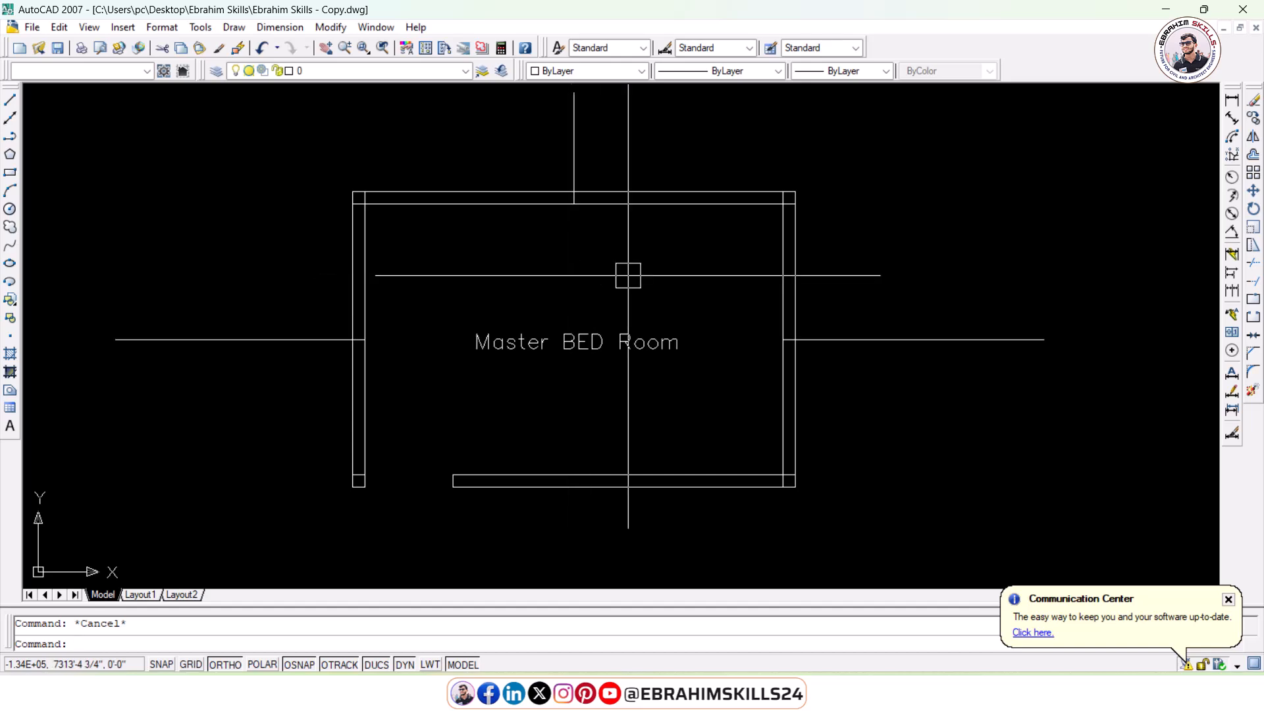
pyautogui.write('o')
pyautogui.press('Return')
pyautogui.write('2')
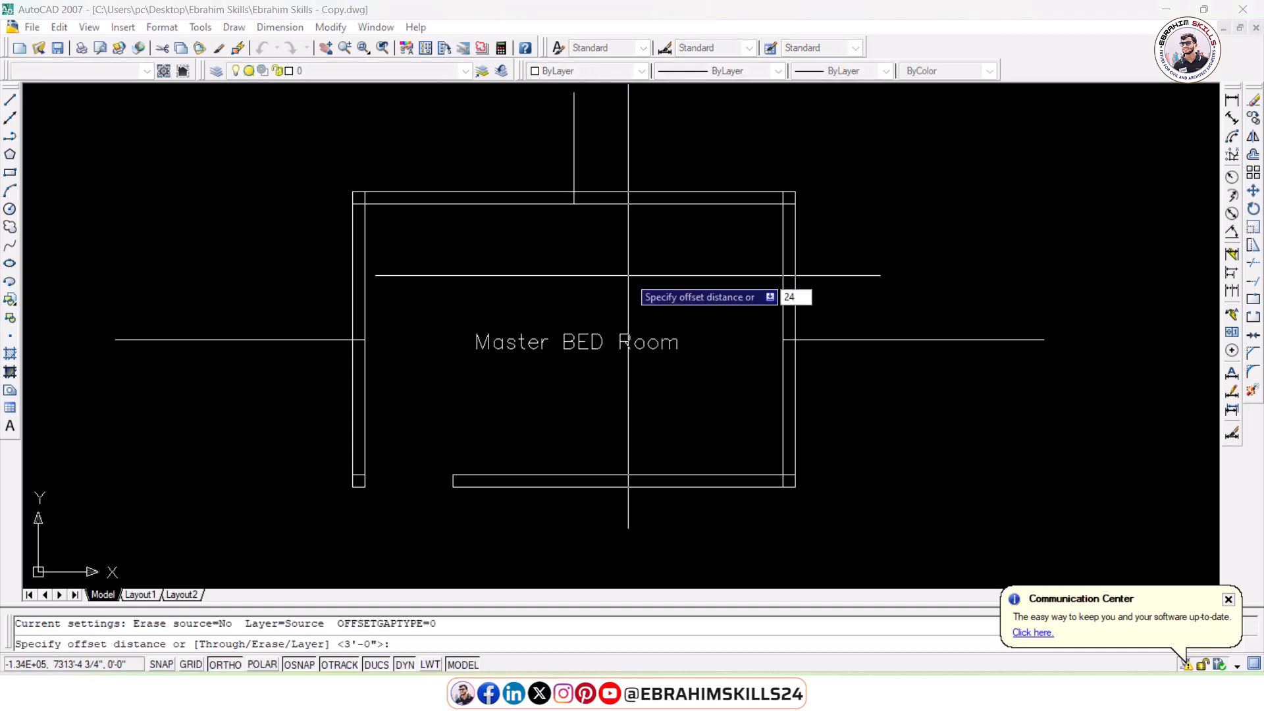
pyautogui.write('4')
pyautogui.press('Return')
pyautogui.click(835, 340)
pyautogui.click(843, 310)
pyautogui.click(849, 335)
pyautogui.click(871, 476)
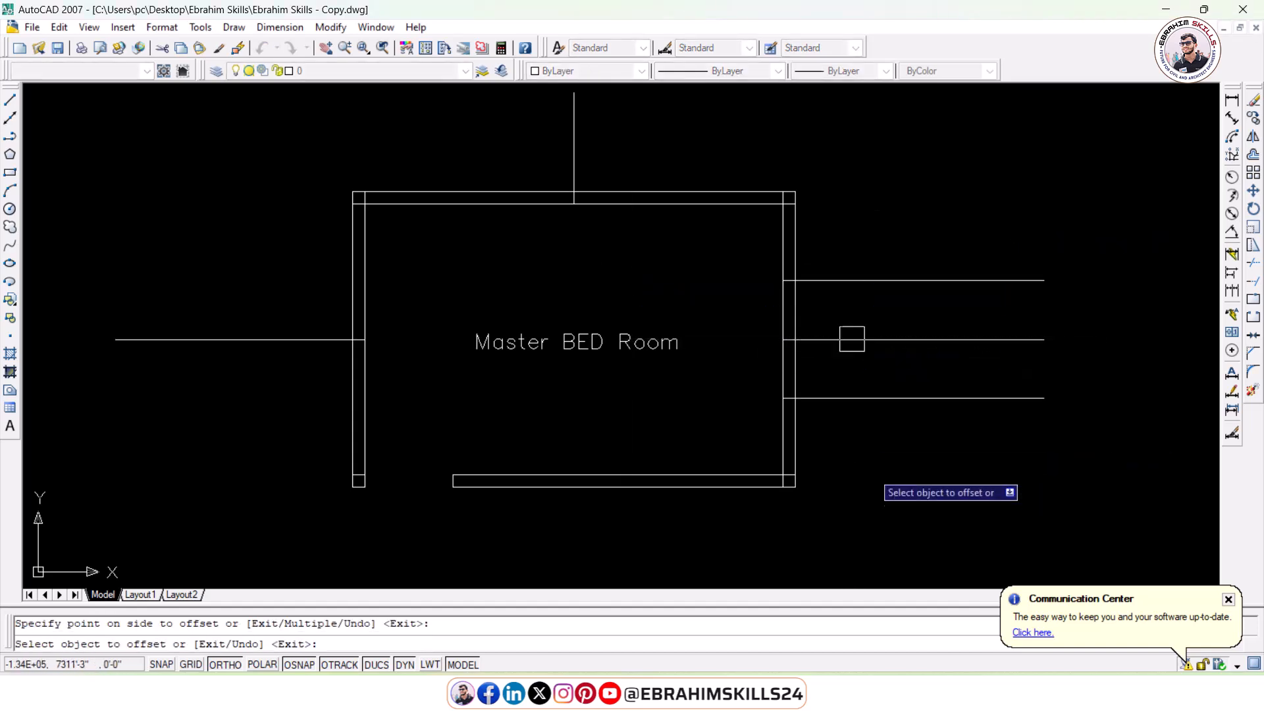
# - Offset the top and left walls' centre guide lines 24" to both sides
pyautogui.click(574, 158)
pyautogui.click(506, 151)
pyautogui.click(574, 164)
pyautogui.click(724, 173)
pyautogui.click(276, 339)
pyautogui.click(283, 316)
pyautogui.click(290, 339)
pyautogui.click(290, 395)
pyautogui.press('Escape')
# - Delete the three centre guide lines at the left, top and right walls
pyautogui.click(315, 339)
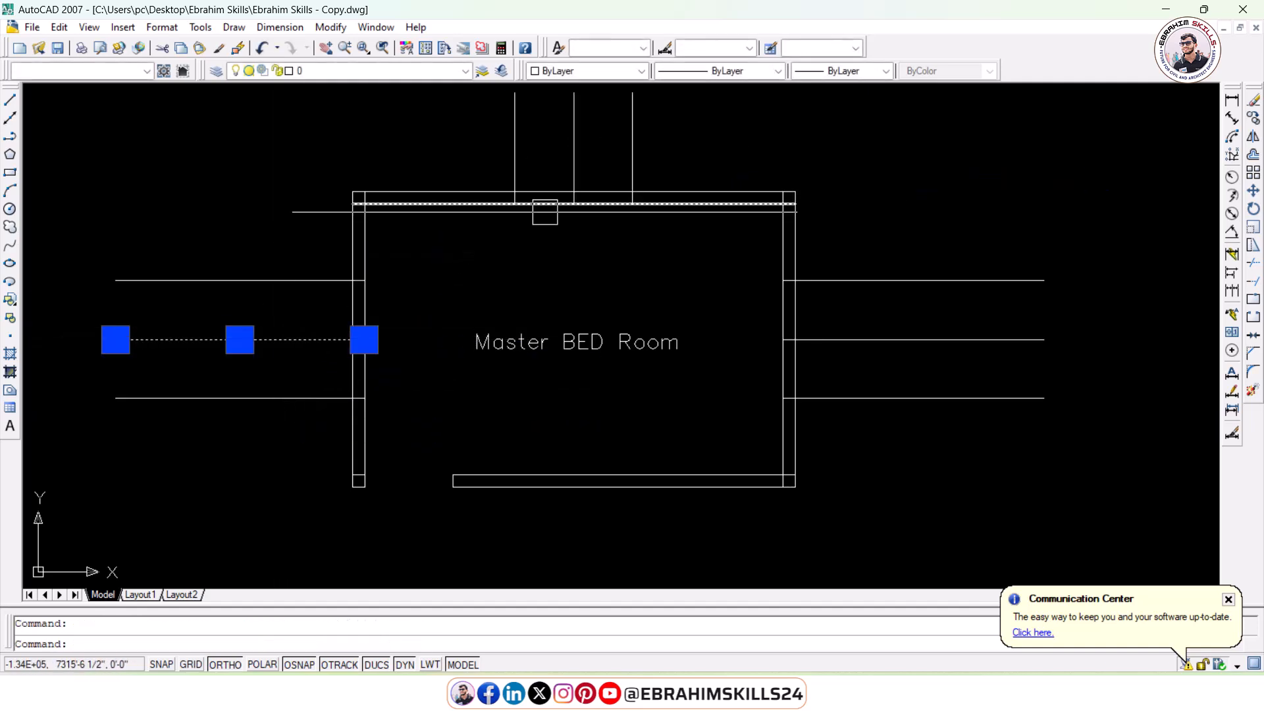
pyautogui.click(574, 165)
pyautogui.click(905, 341)
pyautogui.press('Delete')
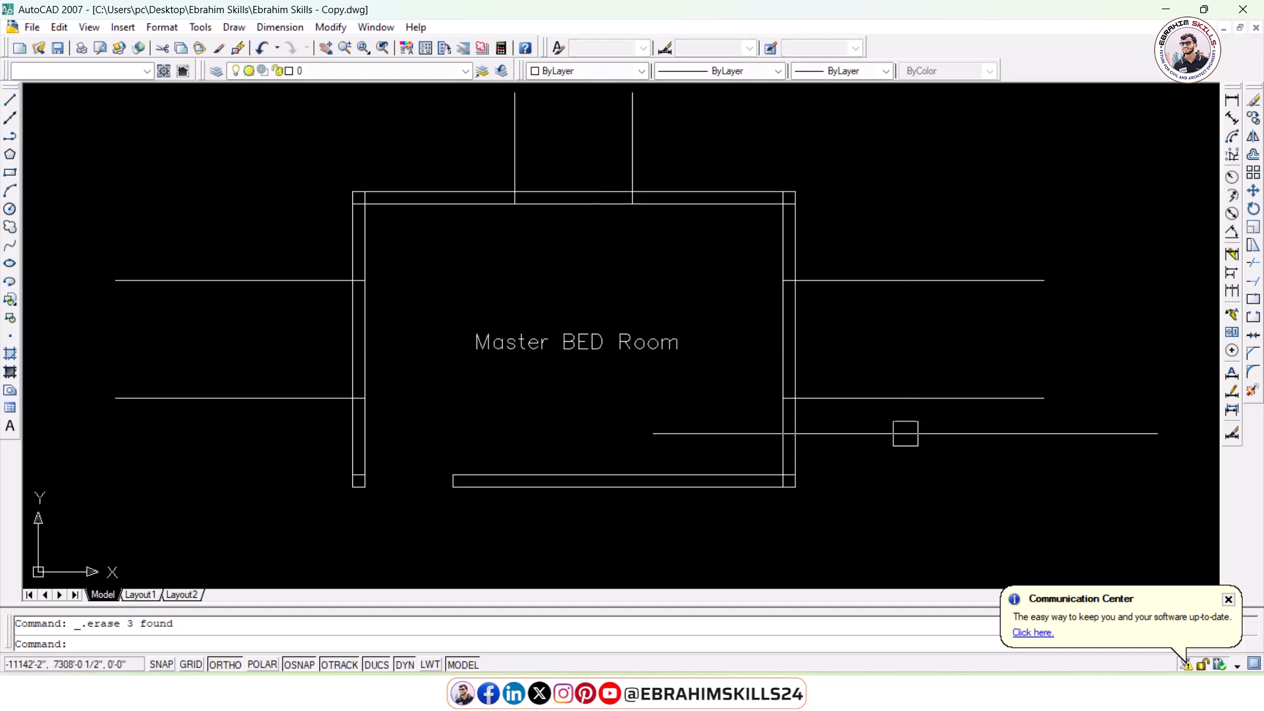
# - Trim away the window guide lines that extend outside the walls
pyautogui.press('Escape')
pyautogui.write('t')
pyautogui.press('Return')
pyautogui.press('Return')
pyautogui.click(964, 501)
pyautogui.click(891, 272)
pyautogui.click(745, 121)
pyautogui.click(304, 118)
pyautogui.click(249, 247)
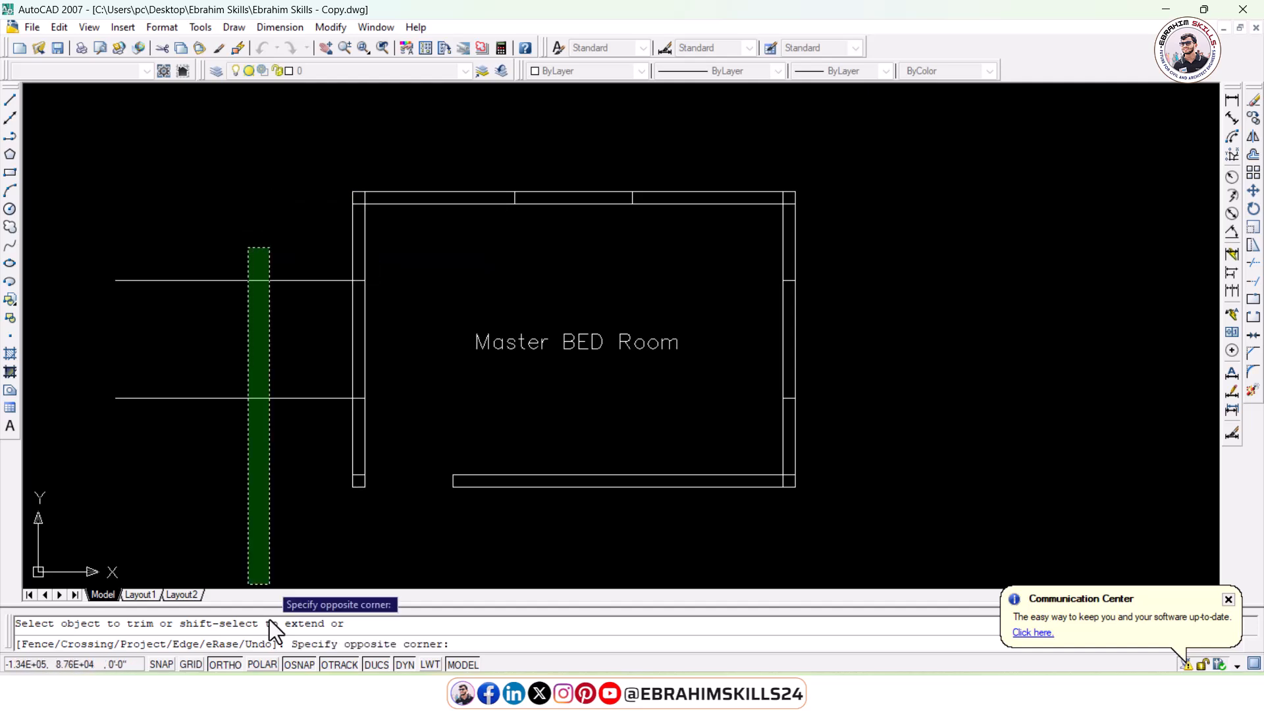
# - Trim the wall lines between the window marks to open the left, top and right walls
pyautogui.click(362, 423)
pyautogui.click(368, 358)
pyautogui.click(363, 343)
pyautogui.click(547, 166)
pyautogui.click(583, 266)
pyautogui.click(874, 306)
pyautogui.click(717, 331)
pyautogui.click(775, 319)
pyautogui.click(789, 319)
pyautogui.click(788, 340)
pyautogui.click(794, 360)
pyautogui.click(791, 359)
pyautogui.click(804, 361)
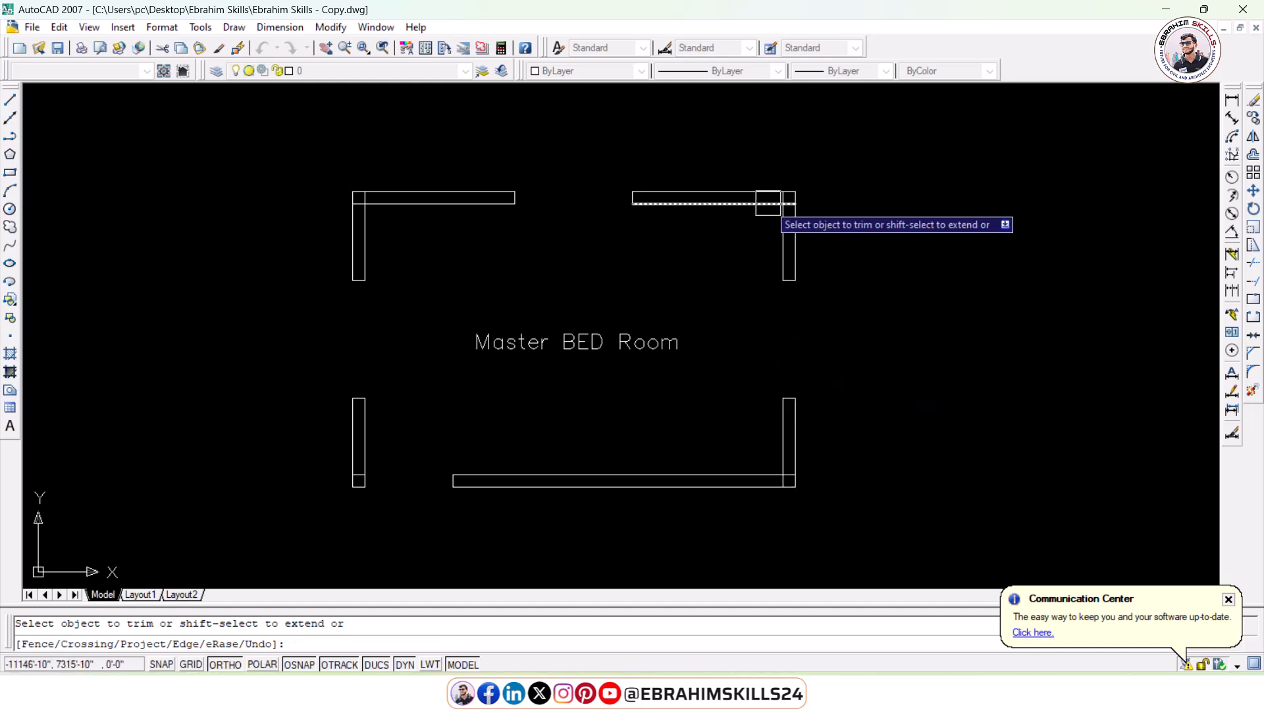
# - Trim the overlapping wall lines at the room's top right and top left corners
pyautogui.scroll(6, 768, 195)
pyautogui.click(873, 224)
pyautogui.click(917, 278)
pyautogui.scroll(-4, 917, 272)
pyautogui.moveTo(108, 263); pyautogui.dragTo(662, 213, button='middle')
pyautogui.scroll(10, 658, 214)
pyautogui.scroll(-1, 556, 228)
pyautogui.click(504, 212)
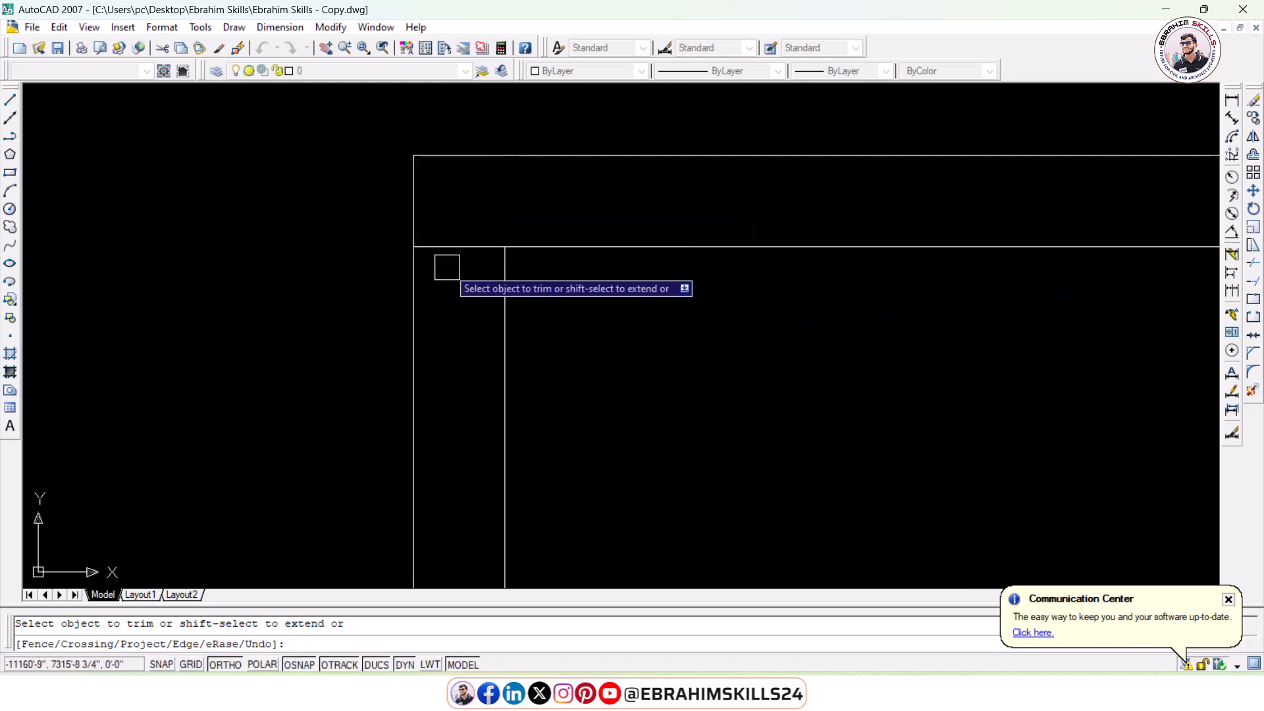
# - Trim the overlapping wall lines at the room's lower right corner
pyautogui.scroll(-5, 459, 246)
pyautogui.scroll(4, 499, 245)
pyautogui.scroll(3, 485, 265)
pyautogui.scroll(-6, 1054, 394)
pyautogui.moveTo(1122, 378); pyautogui.dragTo(483, 366, button='middle')
pyautogui.scroll(8, 566, 347)
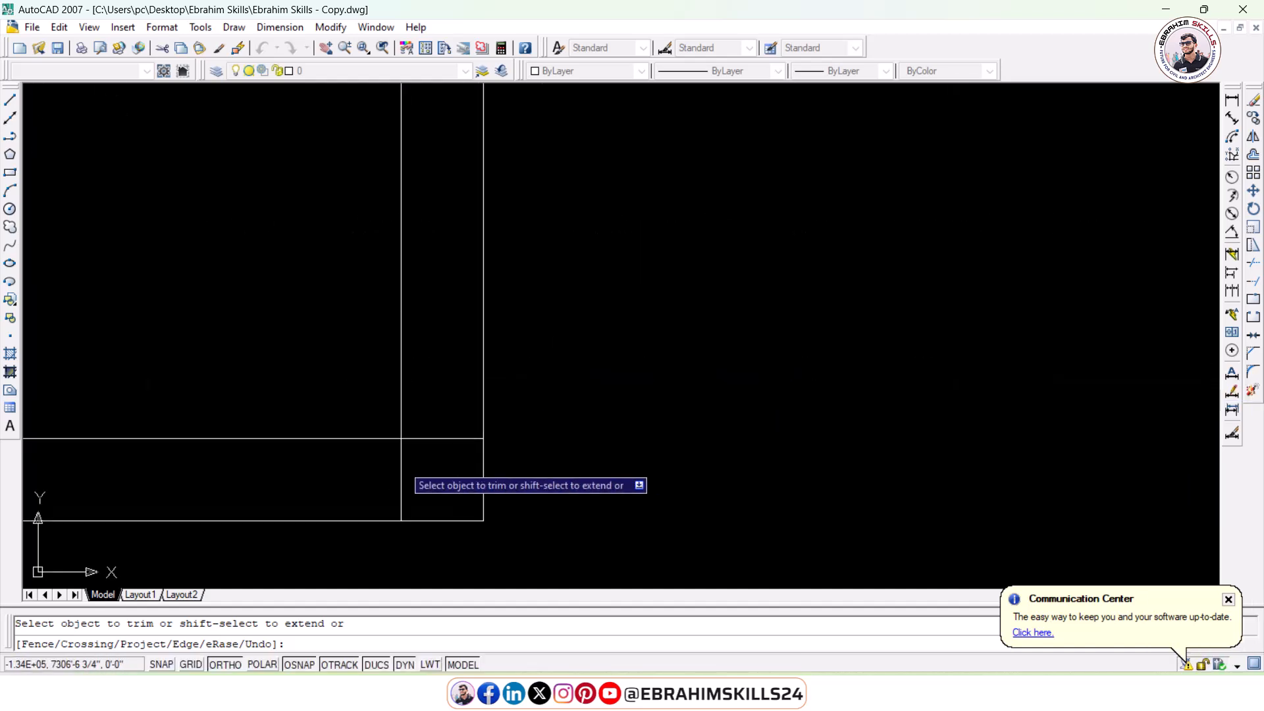
# - Stretch the leftover horizontal line near the left wall's lower end outward past the wall's inner face
pyautogui.scroll(-9, 720, 376)
pyautogui.scroll(10, 537, 336)
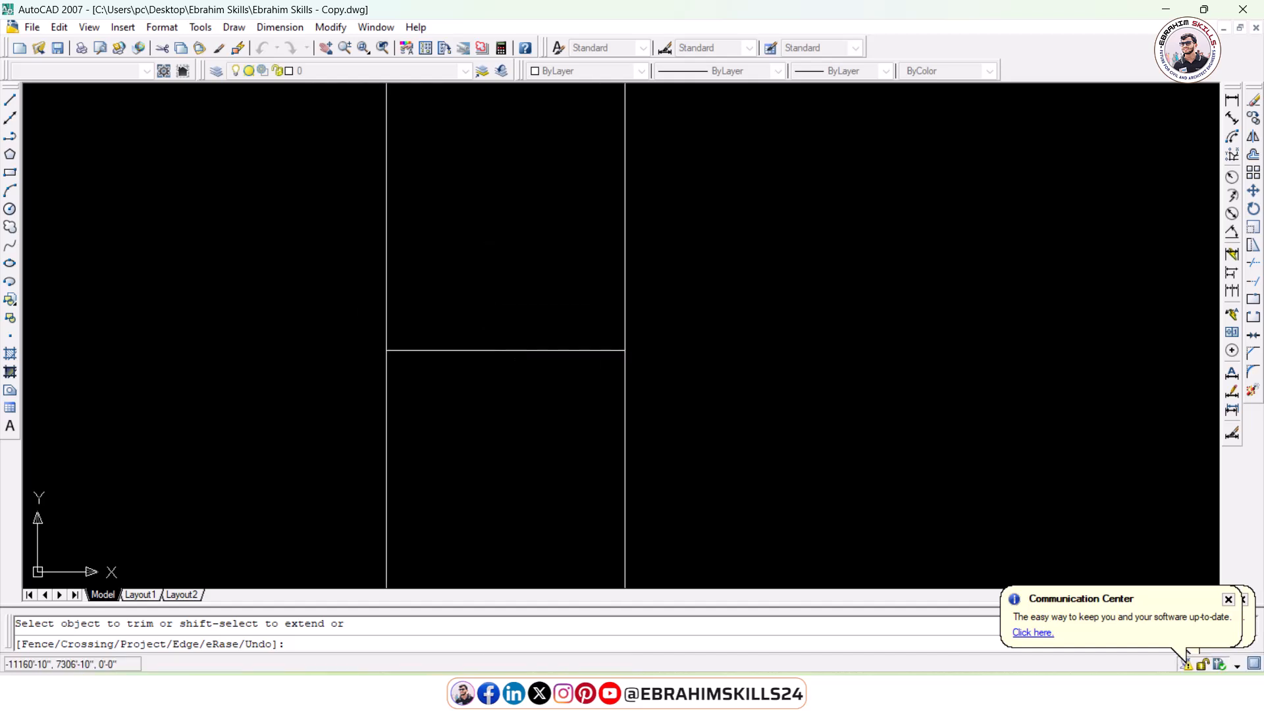
pyautogui.press('Escape')
pyautogui.click(559, 352)
pyautogui.click(624, 350)
pyautogui.click(804, 350)
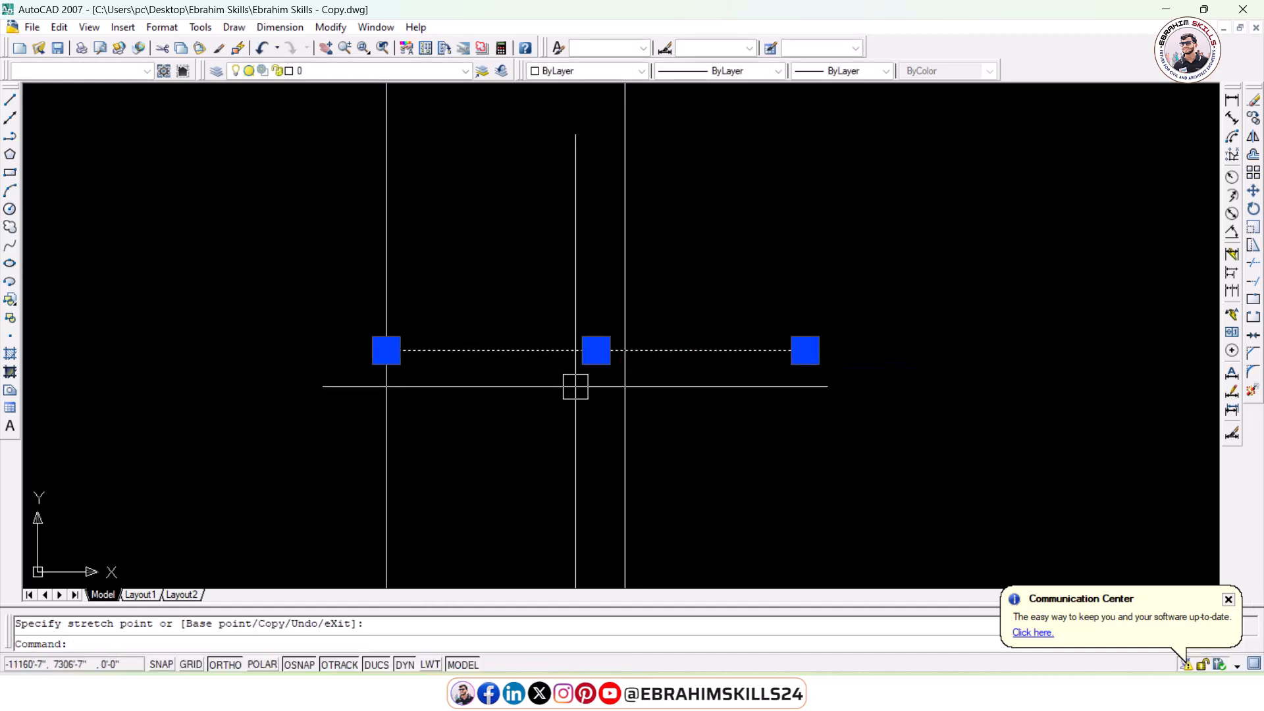
# - Trim the stretched line inside the left wall and delete its remaining piece outside the wall
pyautogui.press('Escape')
pyautogui.press('Return')
pyautogui.press('Return')
pyautogui.click(527, 359)
pyautogui.press('Escape')
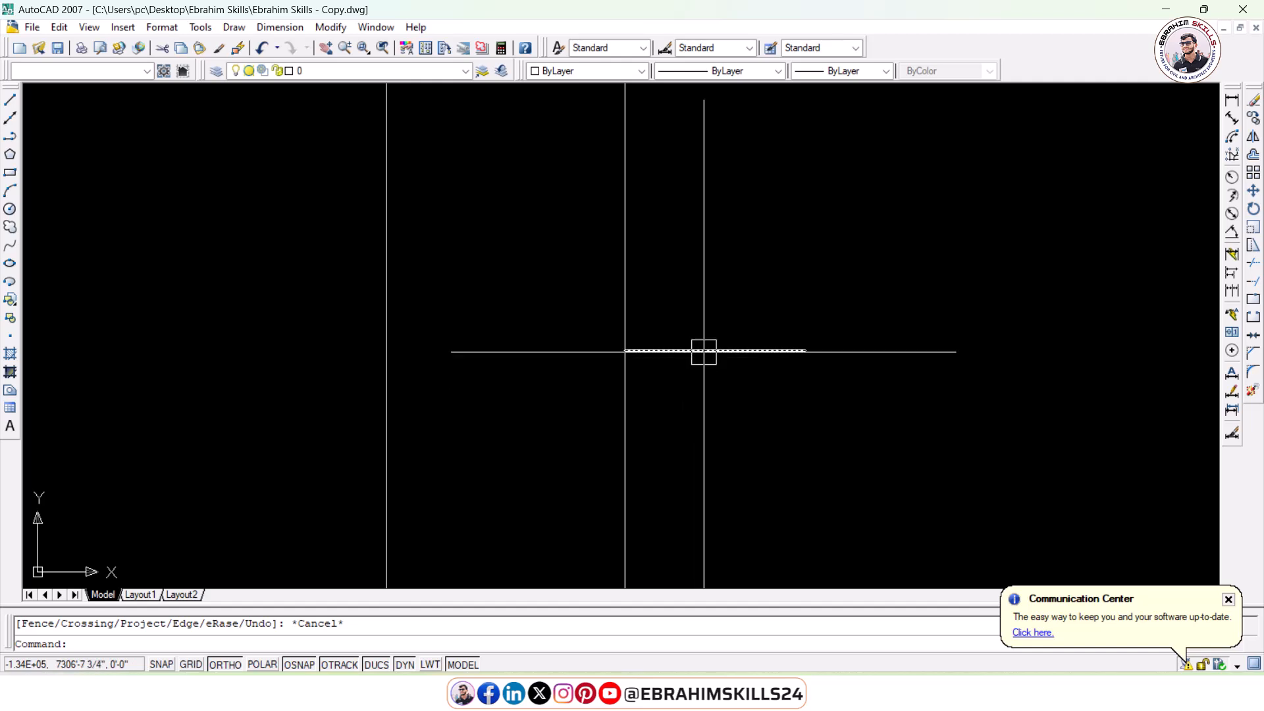
pyautogui.click(703, 352)
pyautogui.press('Delete')
# - Draw a line across the top wall's window opening between the midpoints of its two end faces
pyautogui.scroll(-4, 750, 398)
pyautogui.moveTo(880, 370); pyautogui.dragTo(496, 440, button='middle')
pyautogui.scroll(-3, 530, 389)
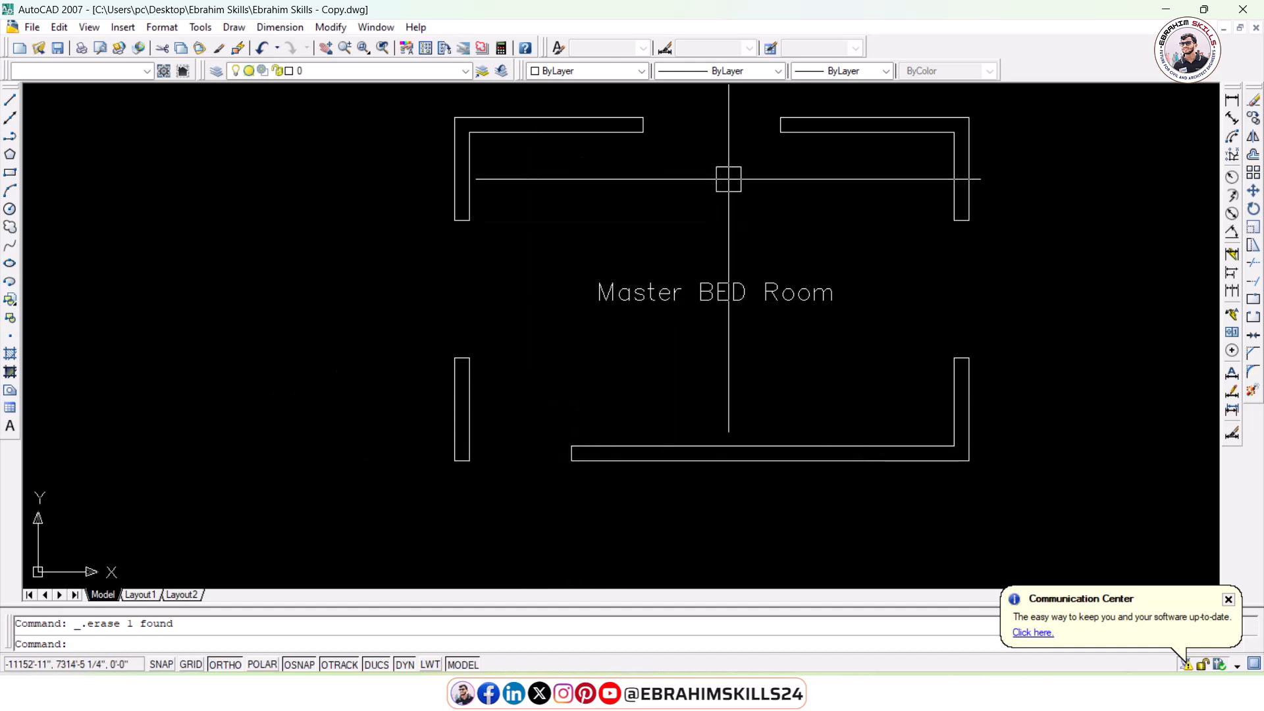
pyautogui.scroll(4, 691, 132)
pyautogui.moveTo(691, 132); pyautogui.dragTo(598, 265, button='middle')
pyautogui.write('l')
pyautogui.press('Return')
pyautogui.scroll(4, 537, 245)
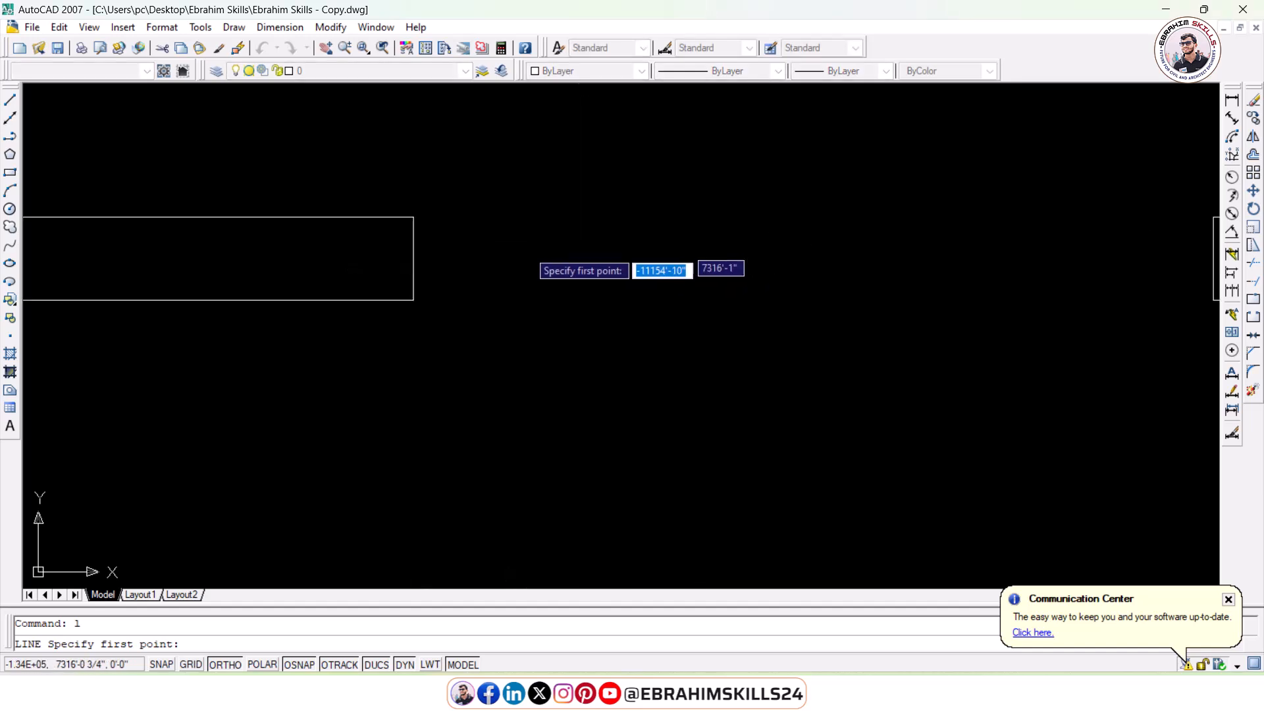
pyautogui.click(413, 259)
pyautogui.scroll(-4, 415, 260)
pyautogui.click(727, 260)
pyautogui.press('Return')
# - Offset the top window's centre line 1" to both sides
pyautogui.scroll(3, 523, 260)
pyautogui.write('o')
pyautogui.press('Return')
pyautogui.write('1')
pyautogui.press('Return')
pyautogui.click(580, 260)
pyautogui.click(573, 415)
pyautogui.click(637, 246)
pyautogui.click(645, 193)
pyautogui.press('Return')
# - Offset the outer window lines 1.5" outward to the wall faces on both sides
pyautogui.press('Return')
pyautogui.write('1.5')
pyautogui.press('Return')
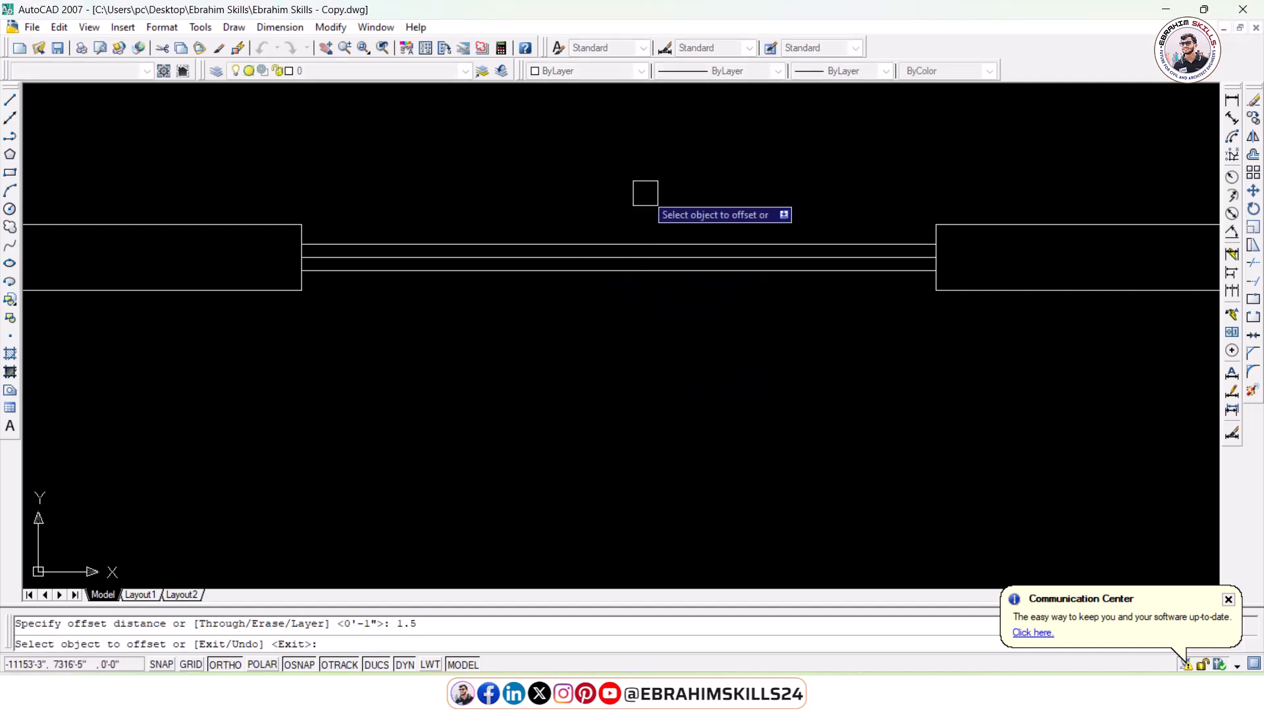
pyautogui.click(638, 248)
pyautogui.click(674, 137)
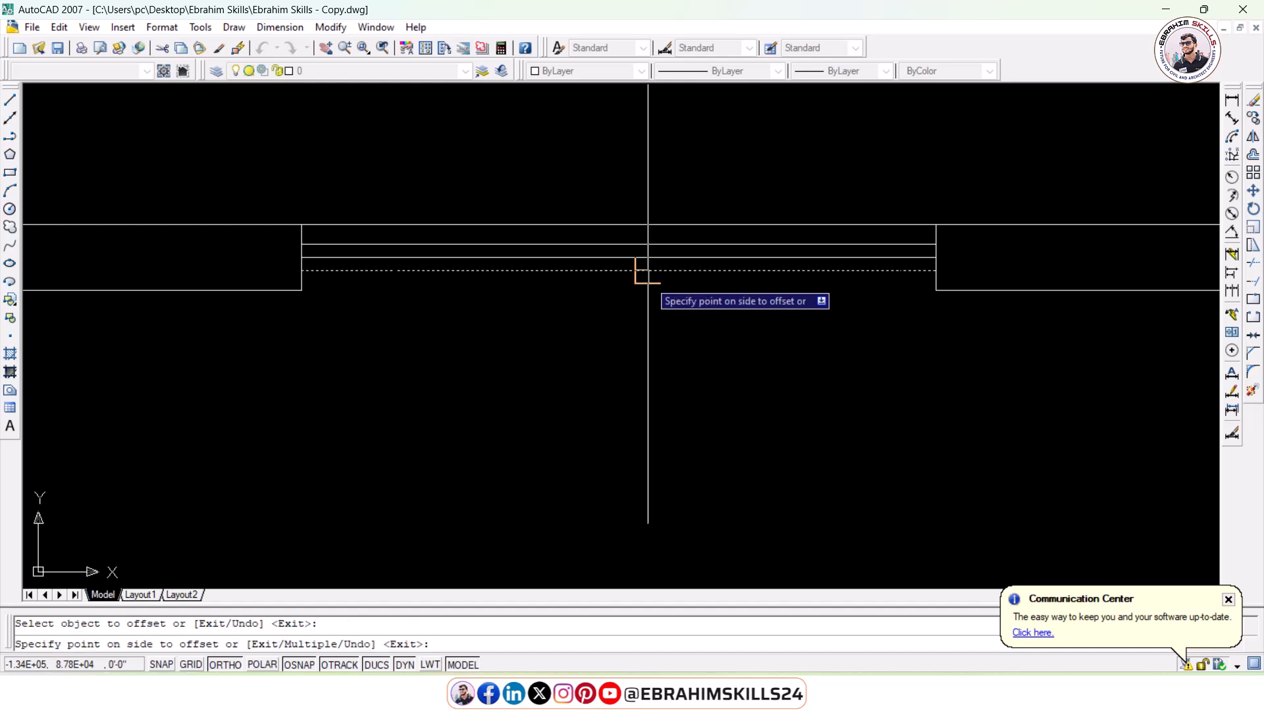
pyautogui.press('Escape')
# - Select the five top window lines and set their colour to Blue
pyautogui.click(711, 456)
pyautogui.click(609, 125)
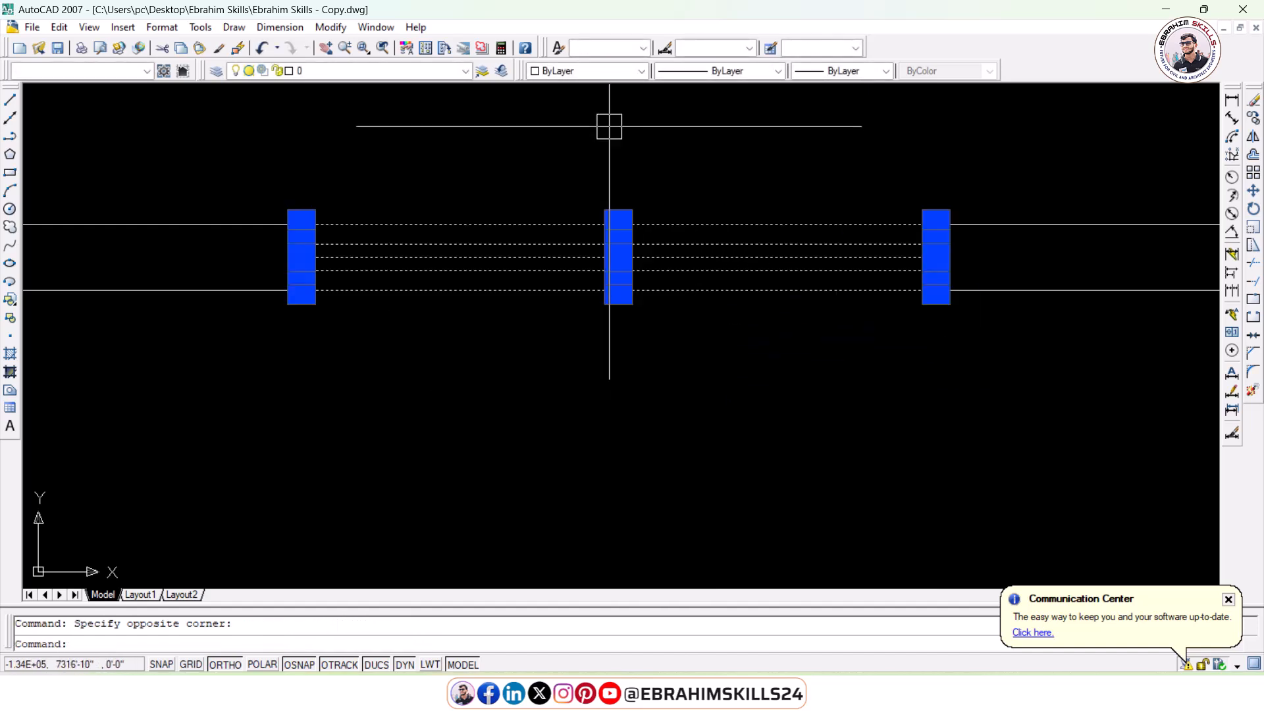
pyautogui.click(592, 71)
pyautogui.click(564, 166)
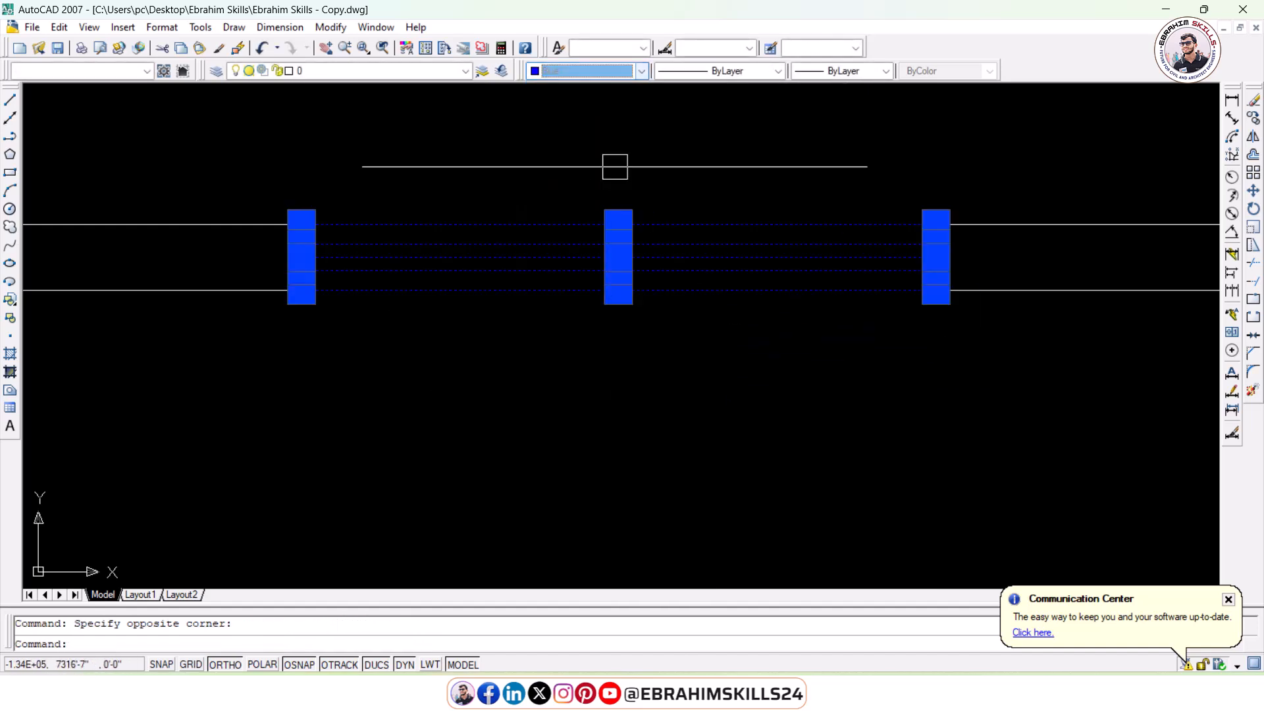
pyautogui.press('Escape')
# - Copy the blue window from the top wall to the outer corner below the right wall's window opening
pyautogui.scroll(-4, 684, 168)
pyautogui.moveTo(649, 298); pyautogui.dragTo(626, 174, button='middle')
pyautogui.scroll(-3, 633, 208)
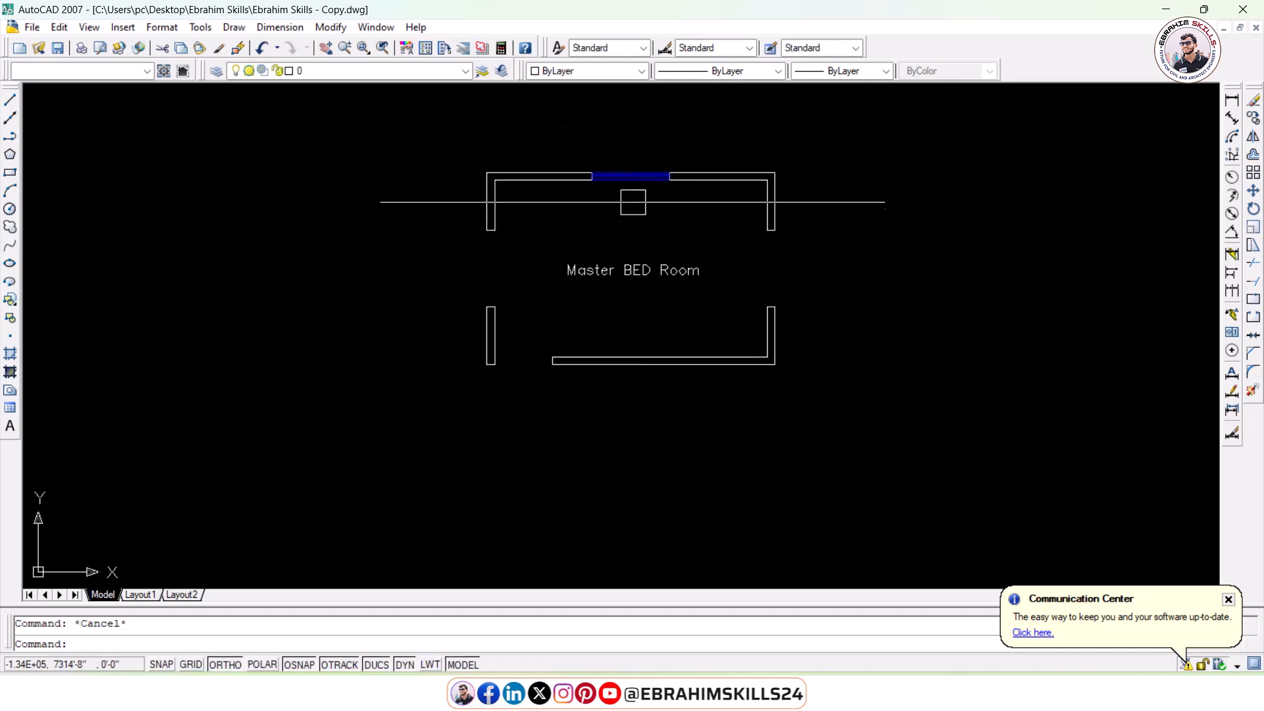
pyautogui.scroll(3, 655, 197)
pyautogui.click(651, 224)
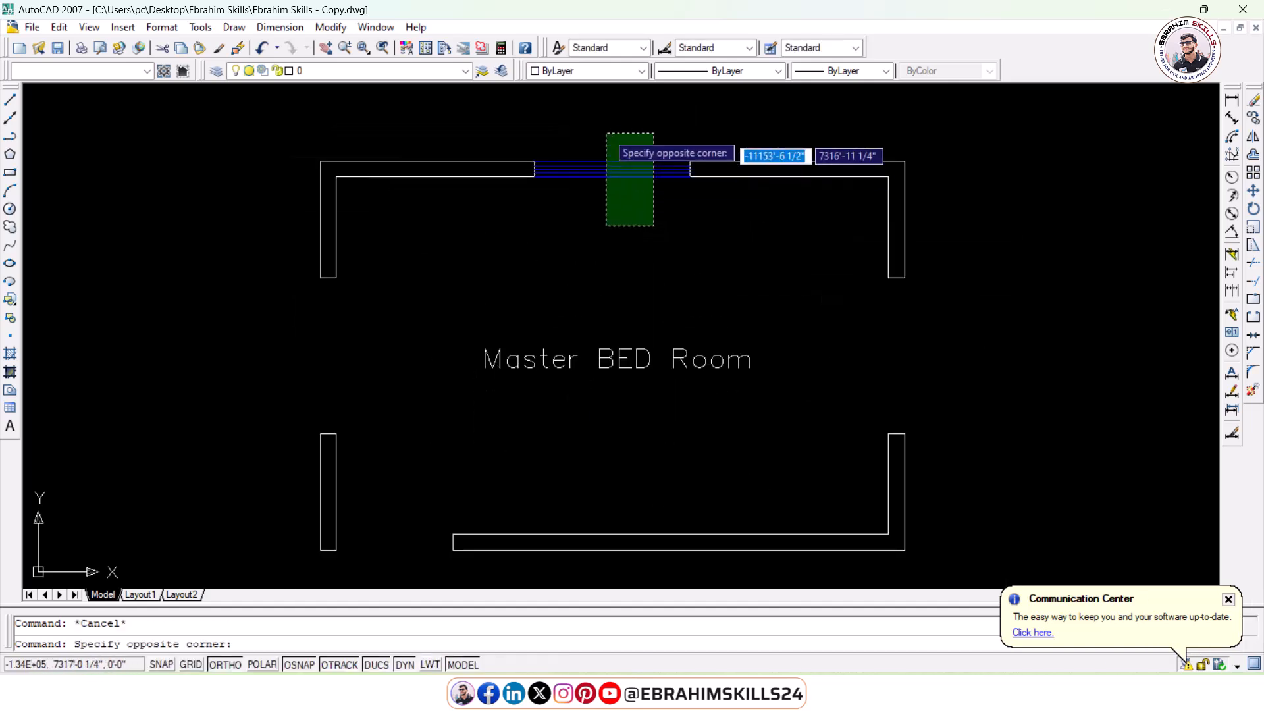
pyautogui.click(604, 133)
pyautogui.click(1253, 117)
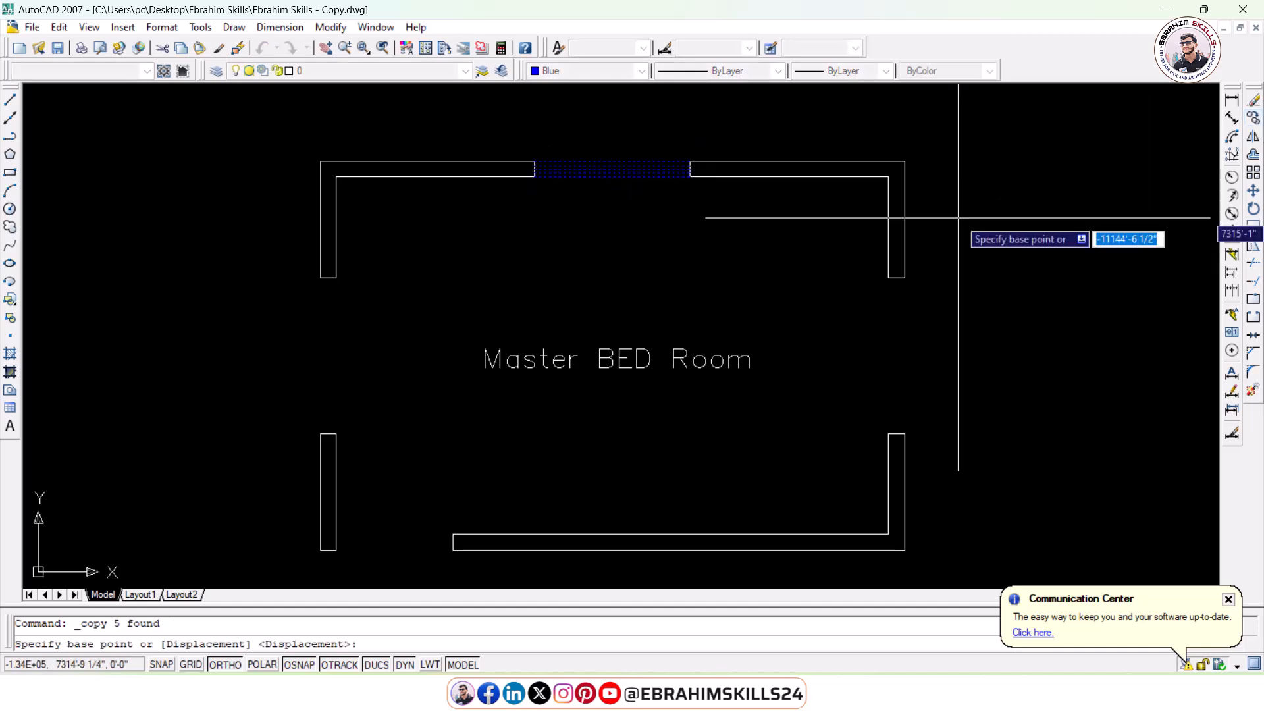
pyautogui.scroll(5, 691, 197)
pyautogui.moveTo(684, 126); pyautogui.dragTo(654, 312, button='middle')
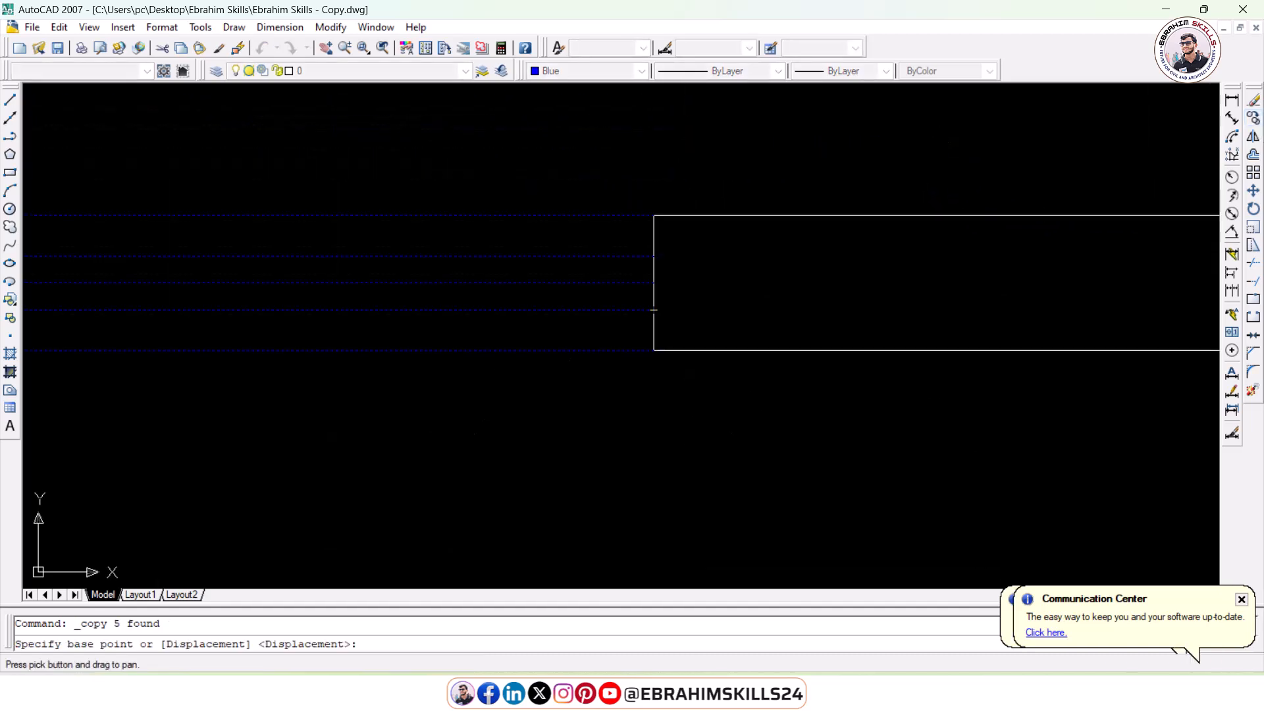
pyautogui.click(652, 283)
pyautogui.scroll(-6, 652, 274)
pyautogui.moveTo(783, 407); pyautogui.dragTo(550, 203, button='middle')
pyautogui.moveTo(847, 483); pyautogui.dragTo(698, 191, button='middle')
pyautogui.scroll(-2, 698, 191)
pyautogui.moveTo(706, 270); pyautogui.dragTo(696, 381, button='middle')
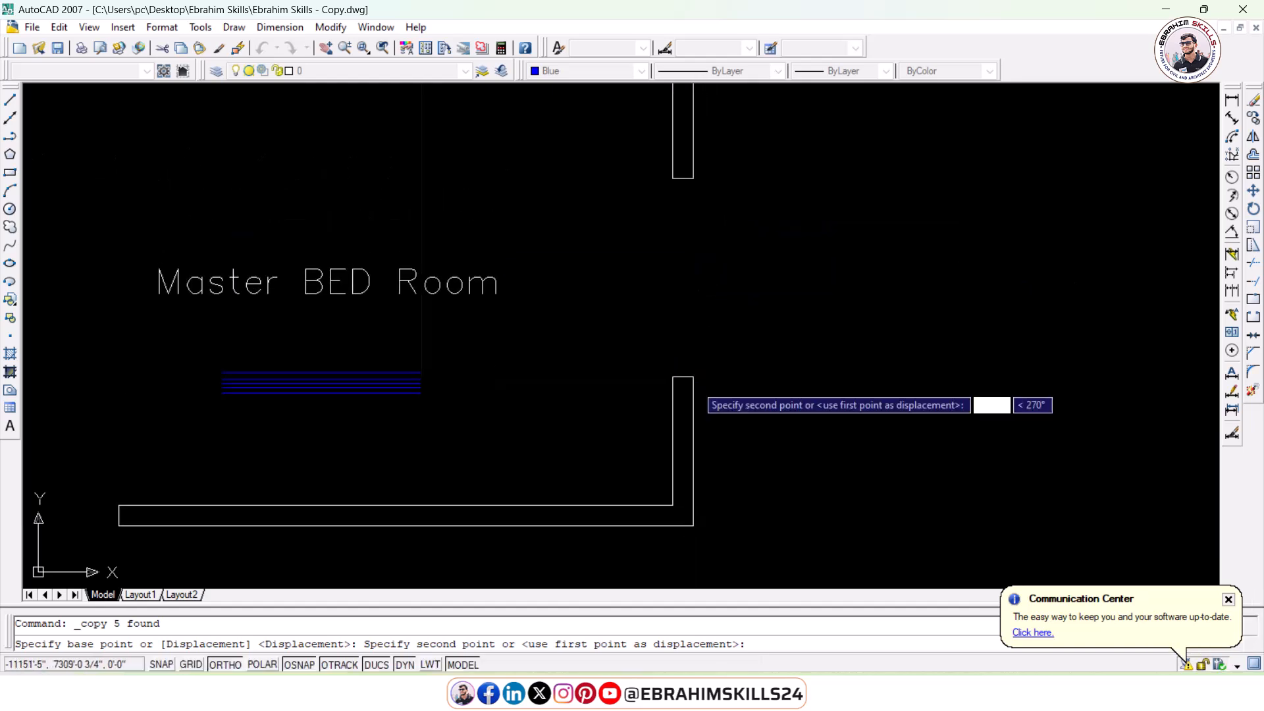
pyautogui.click(692, 376)
pyautogui.scroll(3, 622, 376)
pyautogui.press('Return')
# - Rotate the copied window 270° about the right wall's outer corner so that it stands vertically
pyautogui.click(612, 439)
pyautogui.click(492, 265)
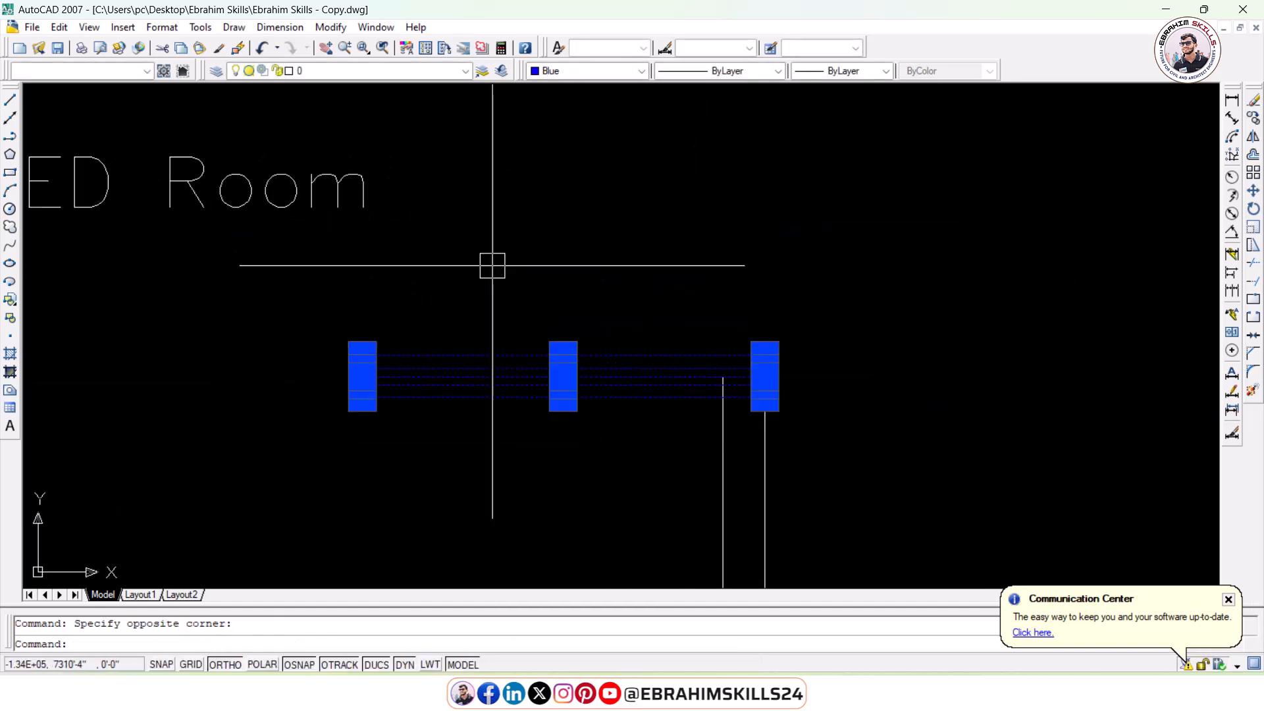
pyautogui.click(1252, 210)
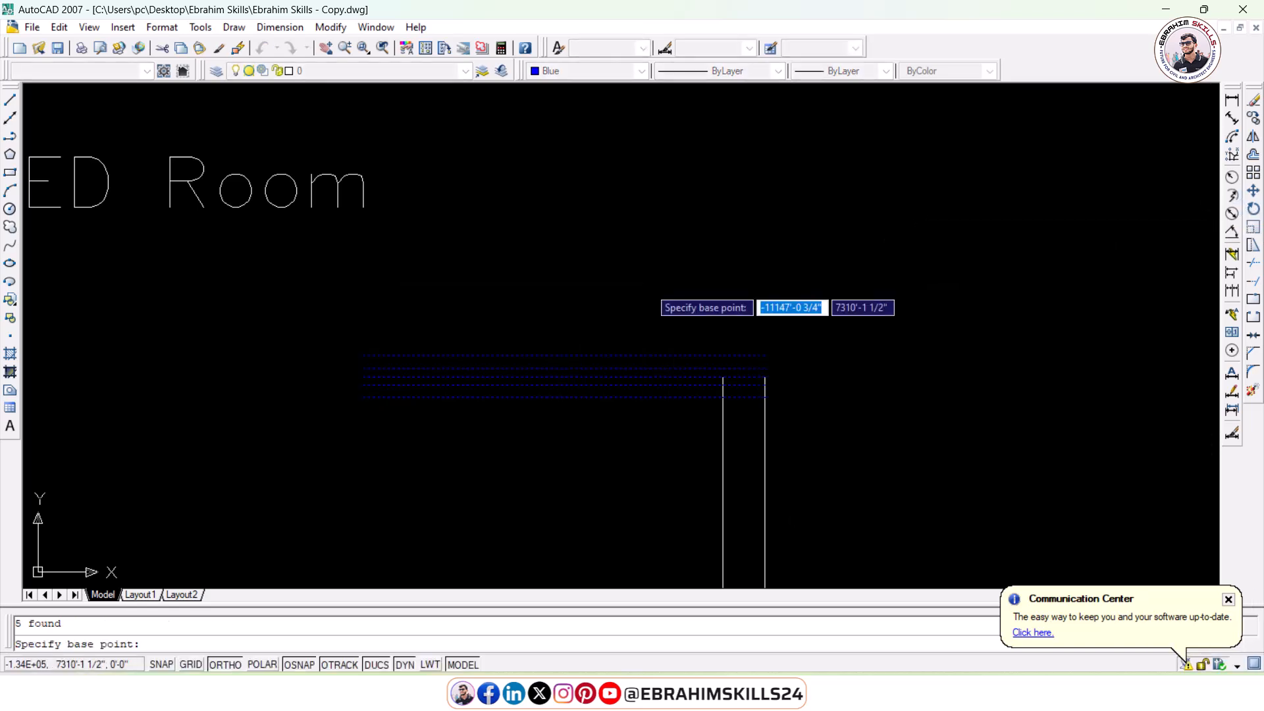
pyautogui.scroll(2, 788, 390)
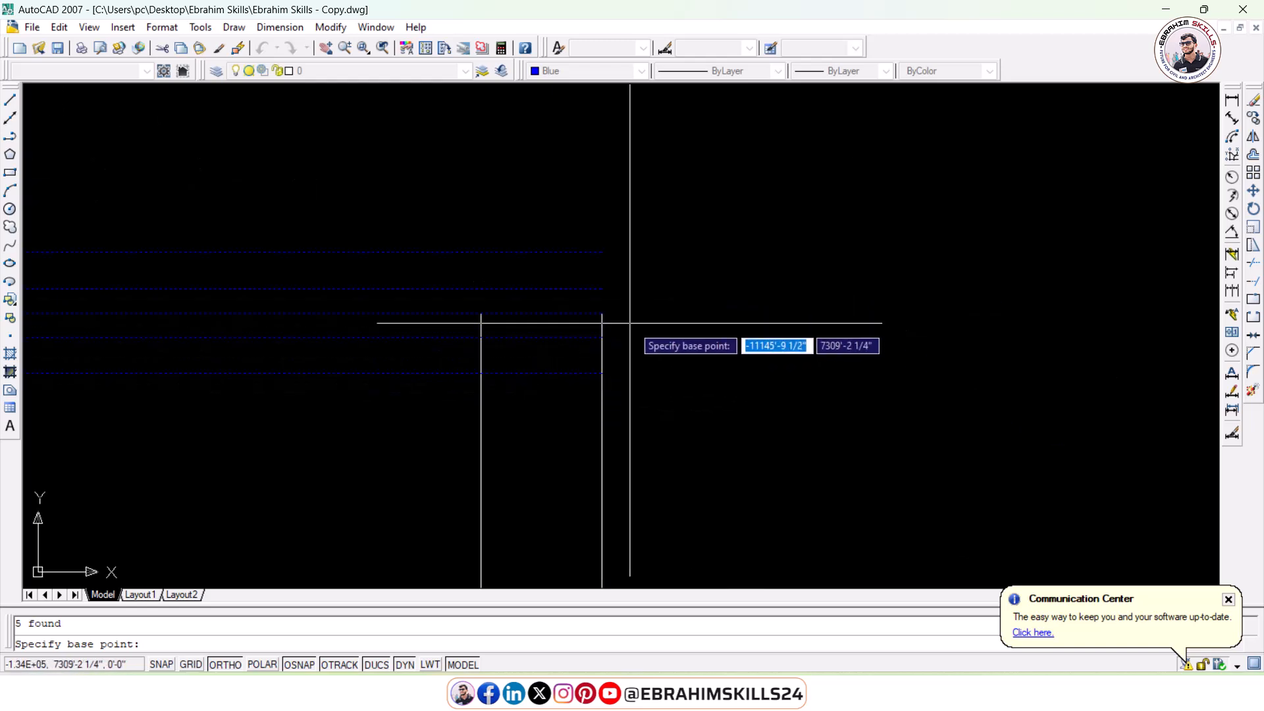
pyautogui.click(602, 314)
pyautogui.scroll(-4, 601, 322)
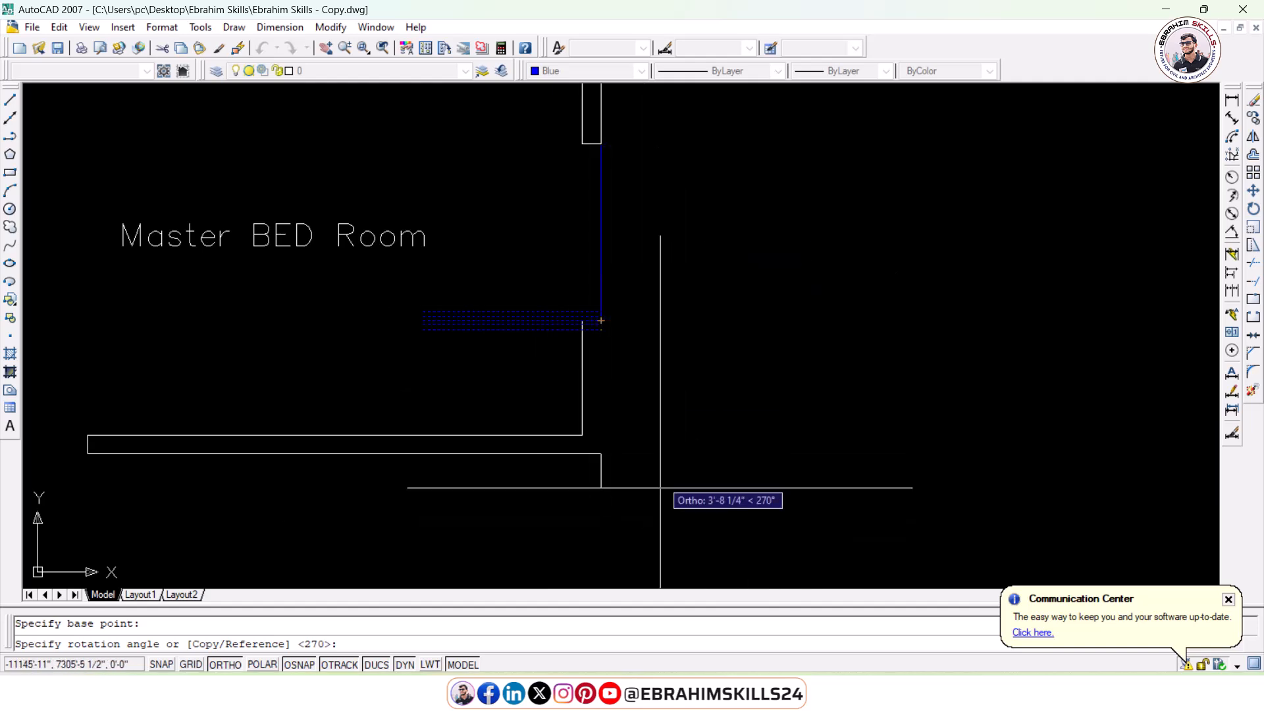
pyautogui.moveTo(717, 248); pyautogui.dragTo(739, 387, button='middle')
# - Move the vertical window so that it is centred on the wall end below the right opening
pyautogui.click(719, 380)
pyautogui.click(522, 327)
pyautogui.scroll(3, 575, 458)
pyautogui.scroll(6, 649, 503)
pyautogui.moveTo(648, 503); pyautogui.dragTo(685, 469, button='middle')
pyautogui.write('m')
pyautogui.press('Return')
pyautogui.scroll(3, 785, 275)
pyautogui.click(785, 301)
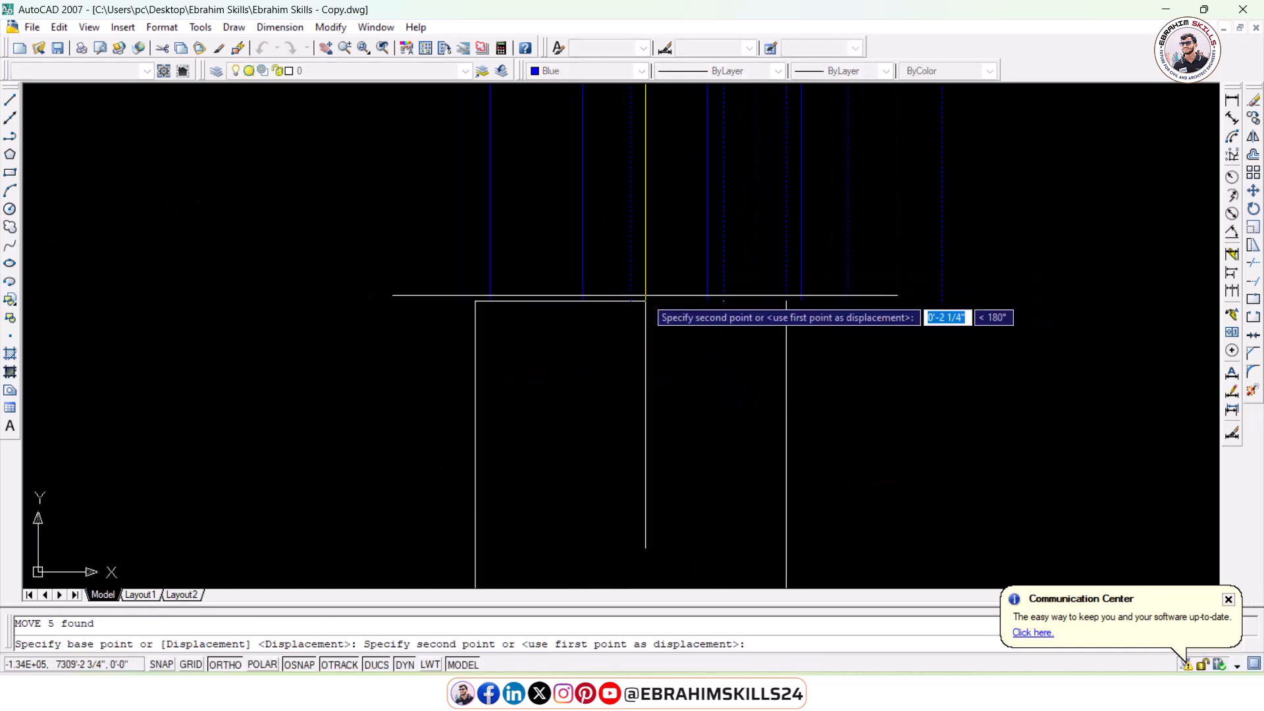
pyautogui.click(639, 296)
# - Copy the vertical window from the right wall into the left wall's window opening
pyautogui.scroll(-8, 807, 313)
pyautogui.click(804, 256)
pyautogui.click(553, 191)
pyautogui.click(1253, 119)
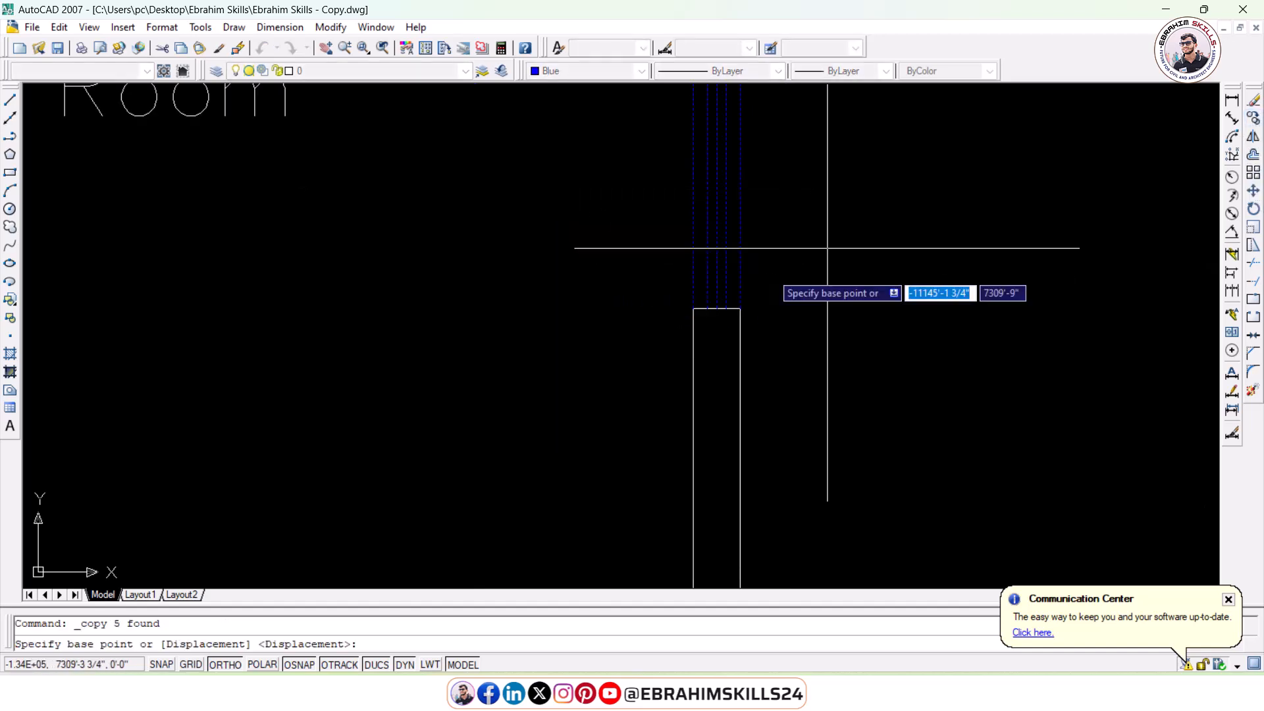
pyautogui.scroll(4, 718, 316)
pyautogui.click(720, 298)
pyautogui.scroll(-5, 997, 338)
pyautogui.moveTo(512, 302); pyautogui.dragTo(853, 390, button='middle')
pyautogui.scroll(2, 853, 391)
pyautogui.moveTo(349, 458); pyautogui.dragTo(500, 242, button='middle')
pyautogui.scroll(2, 673, 169)
pyautogui.click(650, 239)
pyautogui.scroll(-5, 689, 362)
pyautogui.moveTo(736, 407); pyautogui.dragTo(627, 392, button='middle')
pyautogui.press('Escape')
# - Draw a stepped door frame profile from the left wall's lower inner corner: 5" right, 3" up, 2" left, 2" up, then back to the wall
pyautogui.scroll(2, 627, 402)
pyautogui.scroll(2, 558, 419)
pyautogui.scroll(3, 571, 412)
pyautogui.scroll(-5, 720, 408)
pyautogui.moveTo(761, 392); pyautogui.dragTo(688, 409, button='middle')
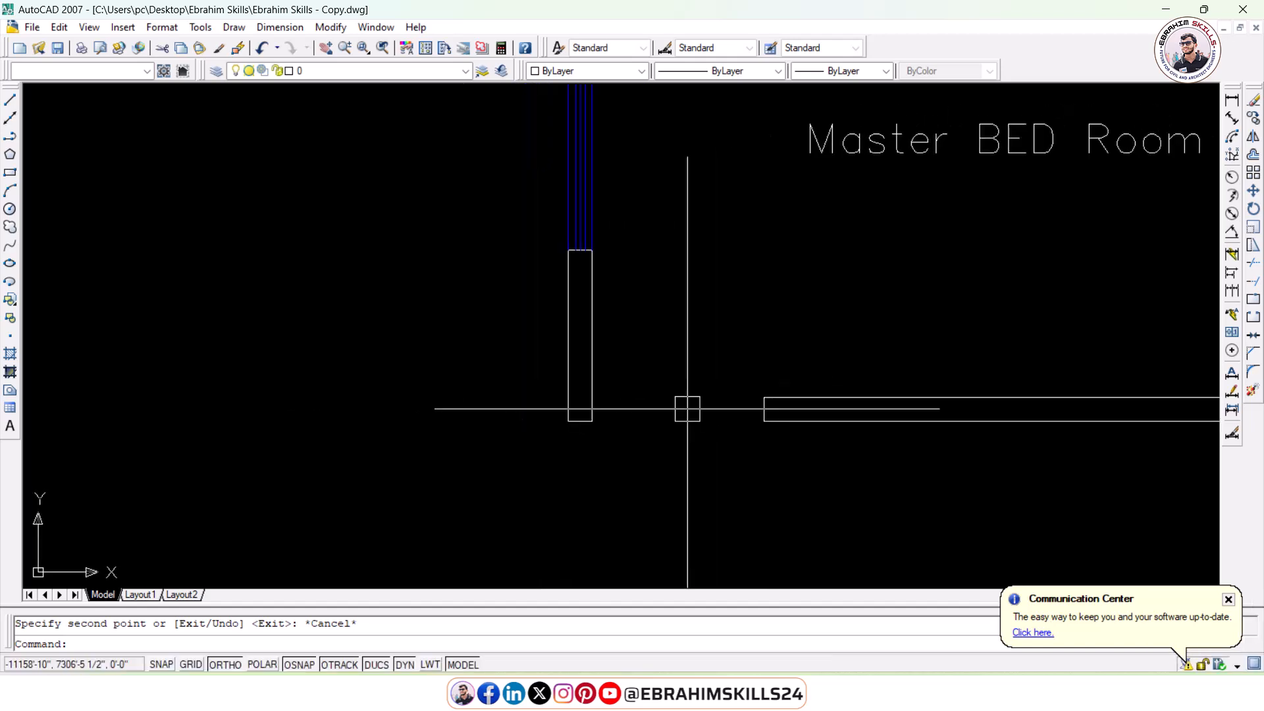
pyautogui.scroll(3, 611, 380)
pyautogui.moveTo(648, 417); pyautogui.dragTo(511, 372, button='middle')
pyautogui.write('l')
pyautogui.press('Return')
pyautogui.click(391, 404)
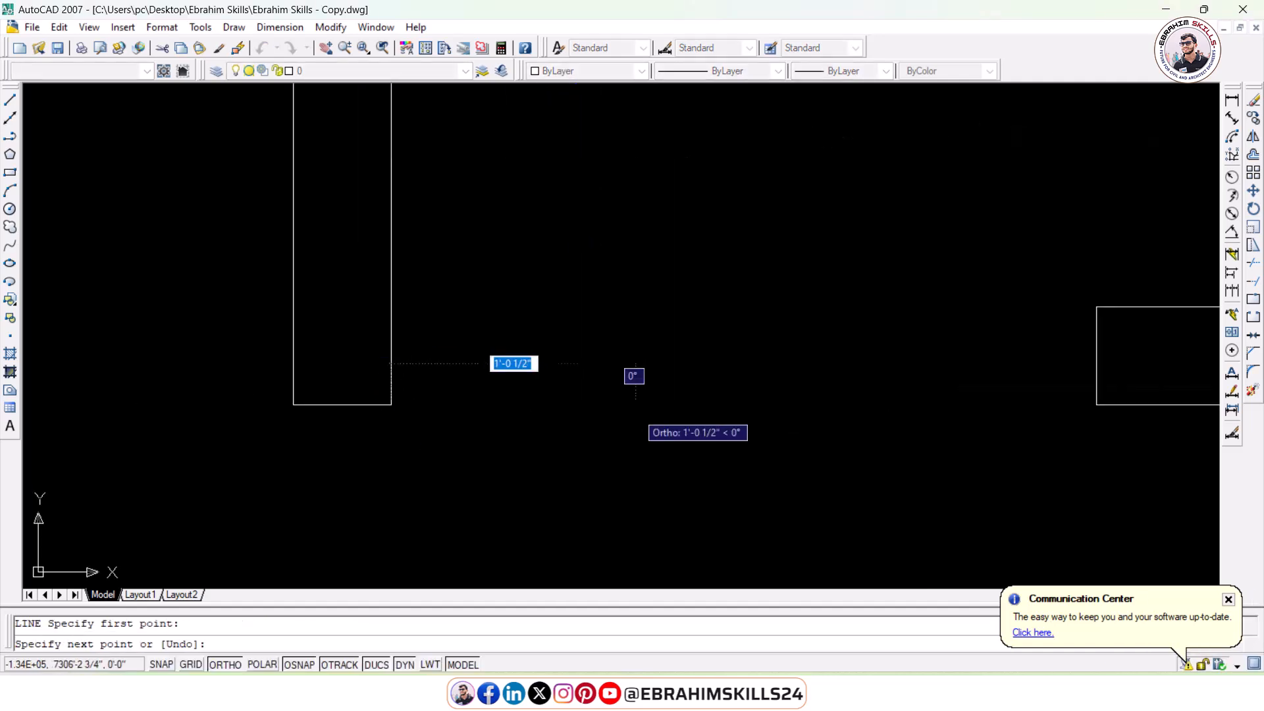
pyautogui.write('5')
pyautogui.press('Return')
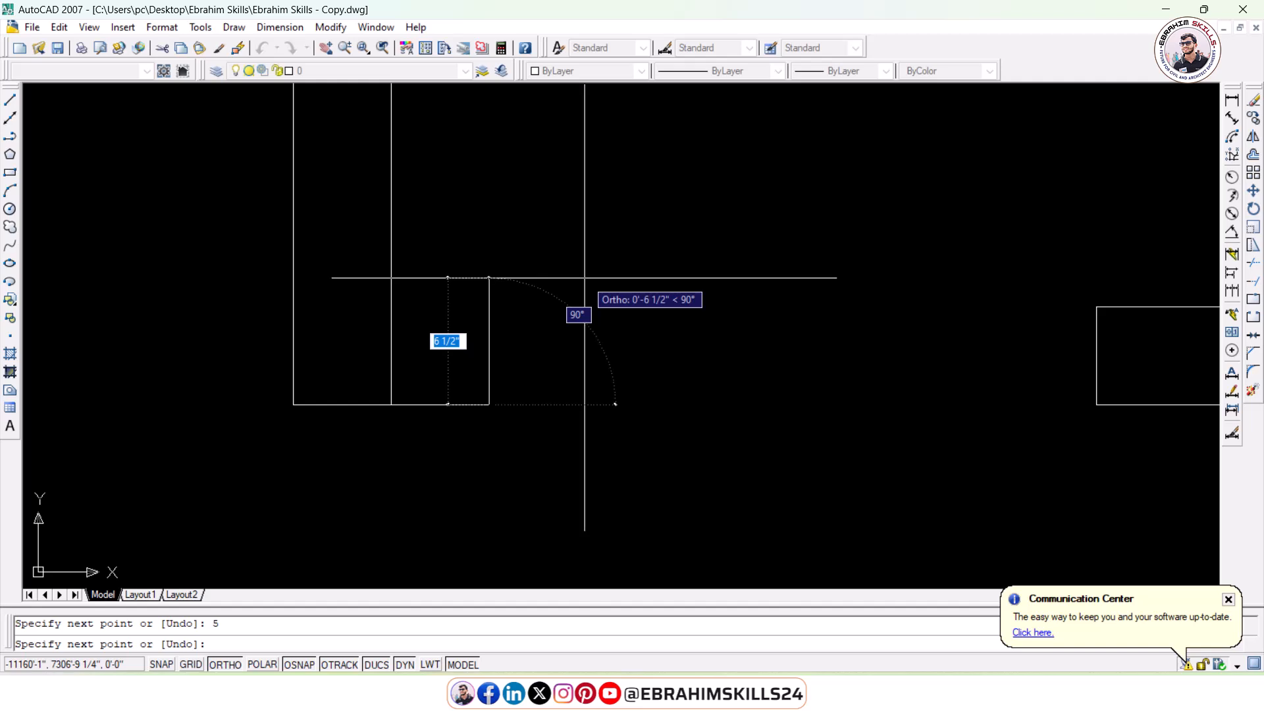
pyautogui.write('3')
pyautogui.press('Return')
pyautogui.scroll(2, 483, 331)
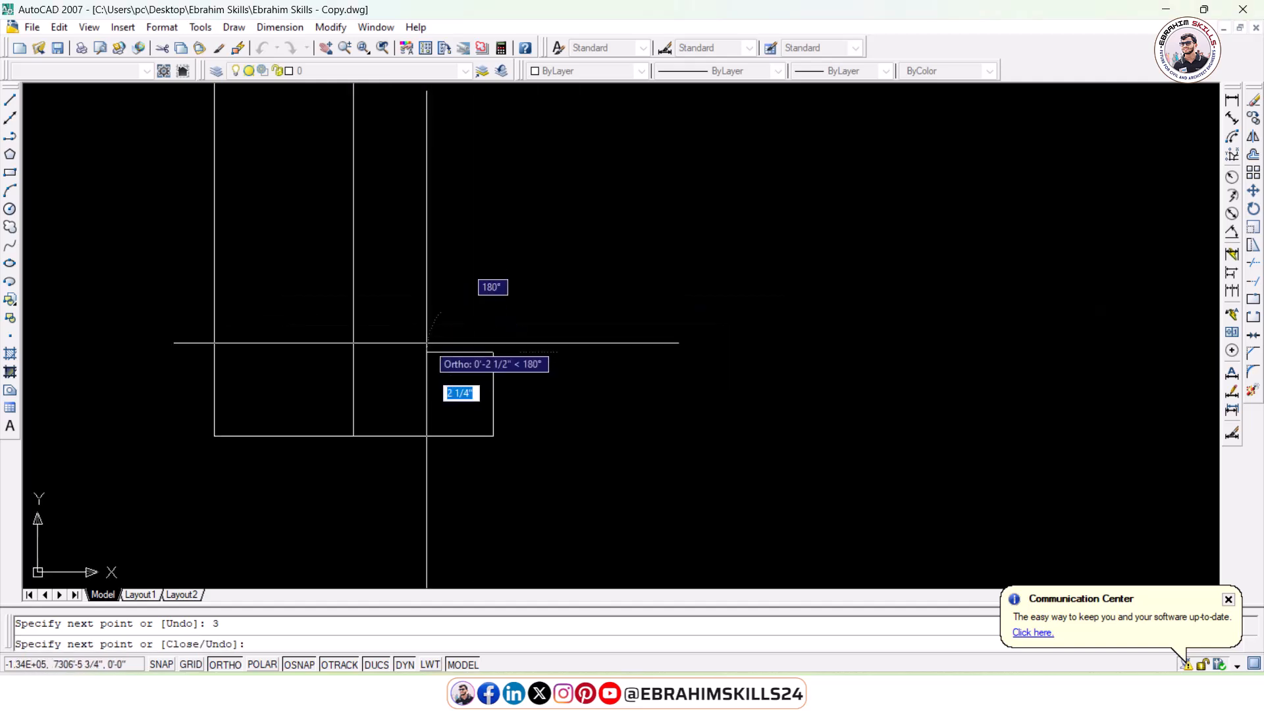
pyautogui.write('2')
pyautogui.press('Return')
pyautogui.write('2')
pyautogui.press('Return')
pyautogui.scroll(-2, 523, 368)
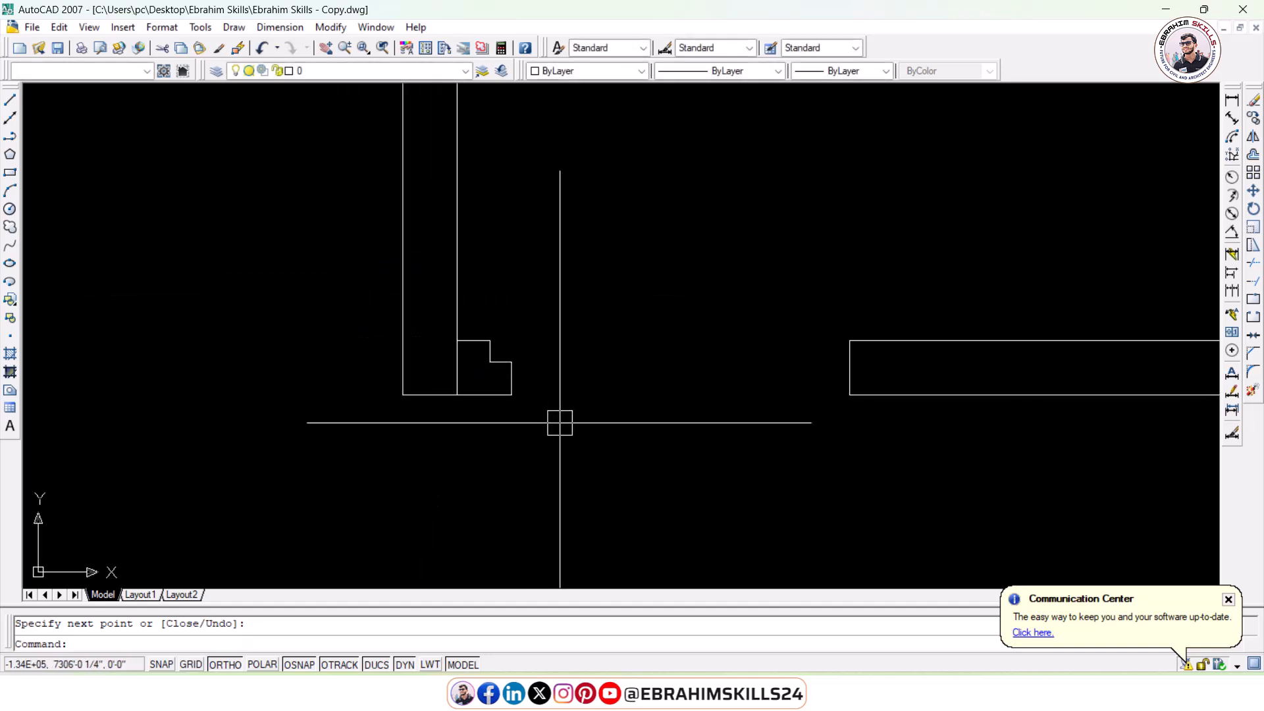
pyautogui.click(566, 441)
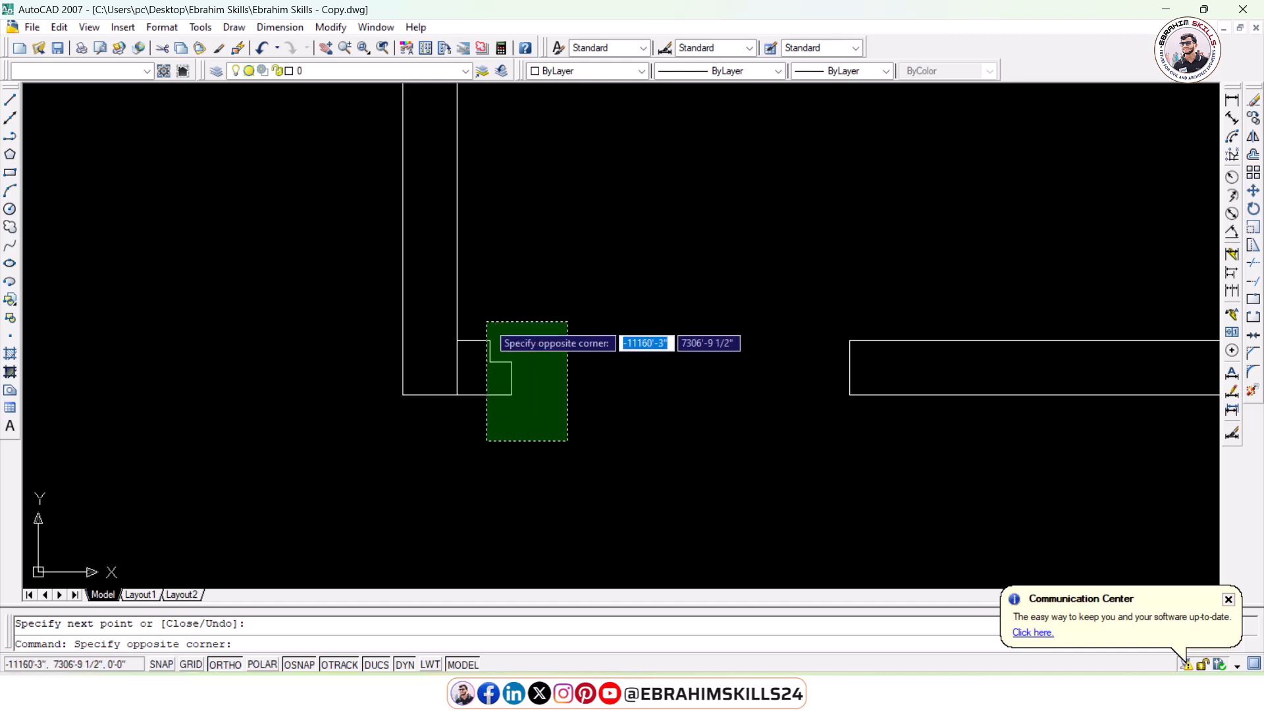
pyautogui.click(487, 320)
pyautogui.press('Escape')
pyautogui.moveTo(645, 395); pyautogui.dragTo(510, 353, button='middle')
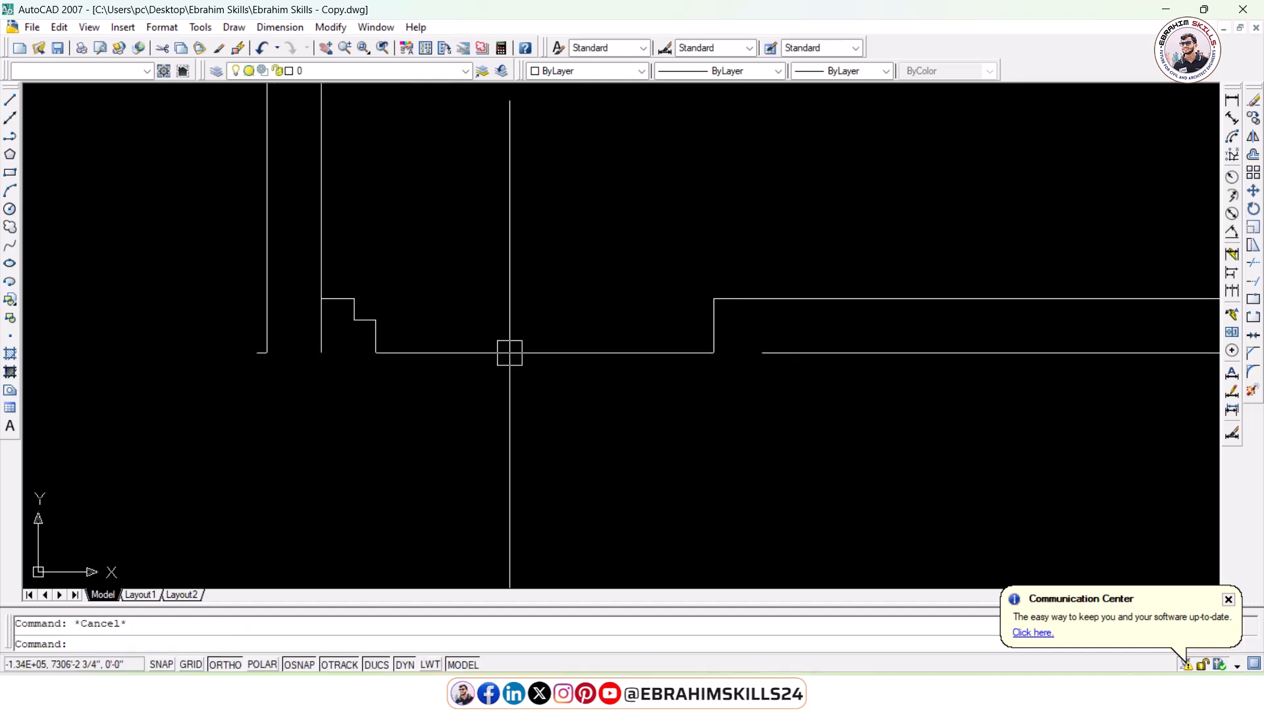
pyautogui.click(340, 285)
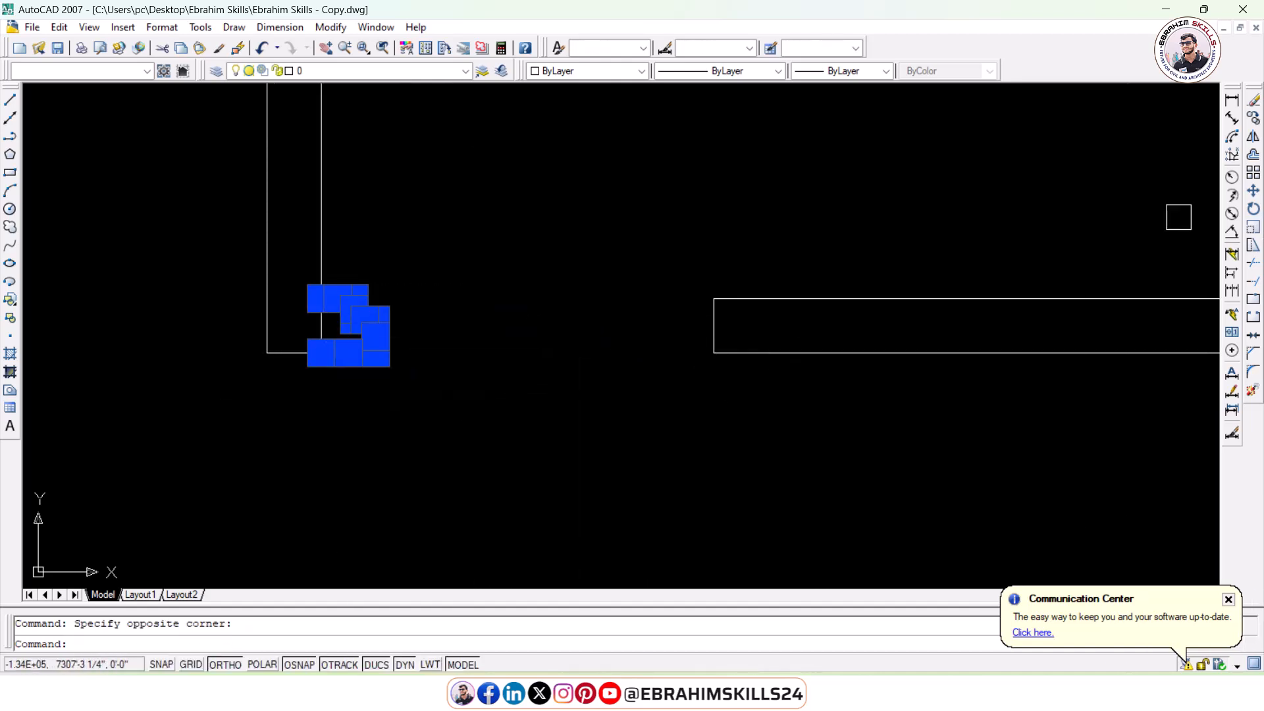
pyautogui.write('mi')
pyautogui.press('Return')
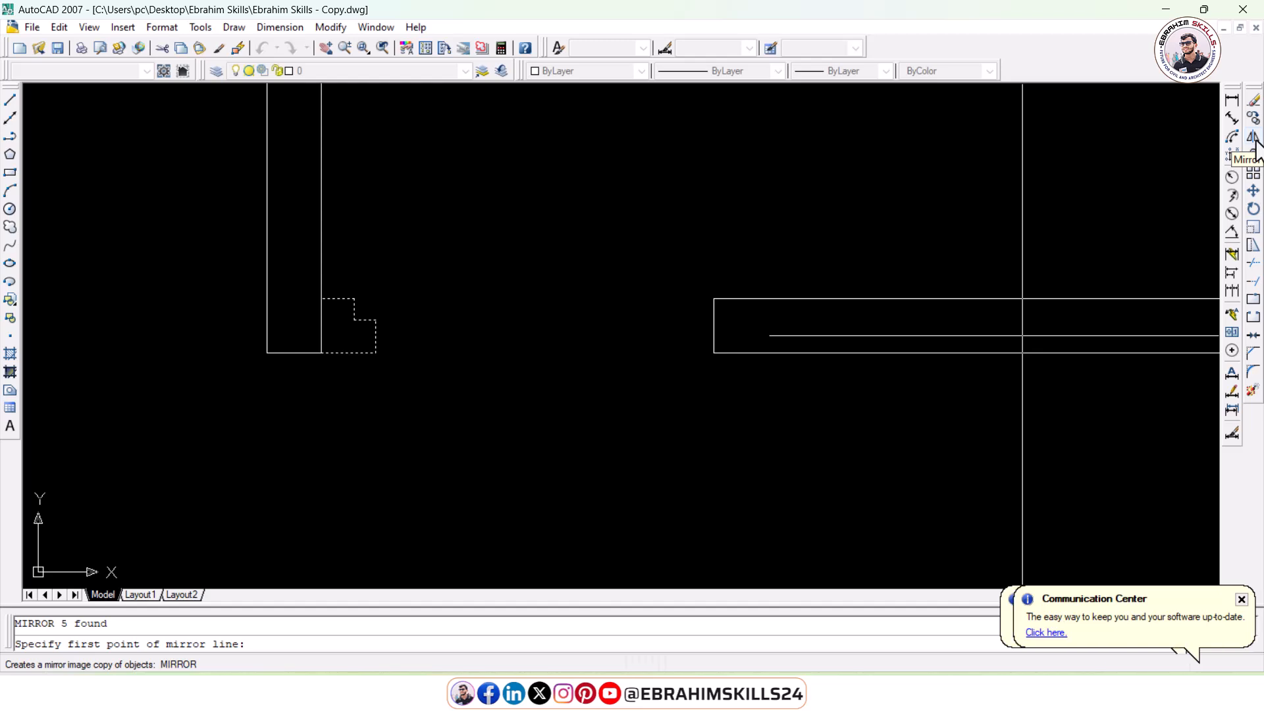
pyautogui.click(1254, 139)
pyautogui.press('Escape')
# - Mirror the door frame profile about a vertical line within the door opening, keeping the original
pyautogui.click(507, 403)
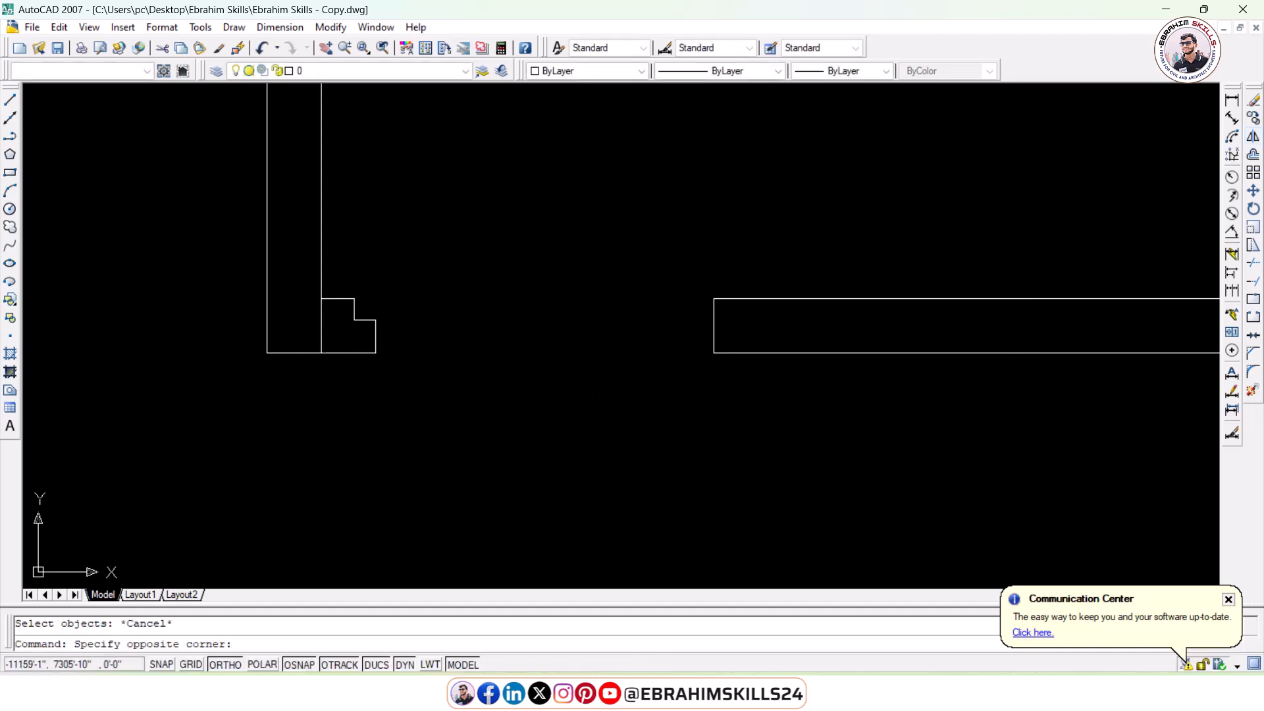
pyautogui.click(329, 281)
pyautogui.write('mi')
pyautogui.press('Return')
pyautogui.click(498, 367)
pyautogui.click(493, 476)
pyautogui.press('Return')
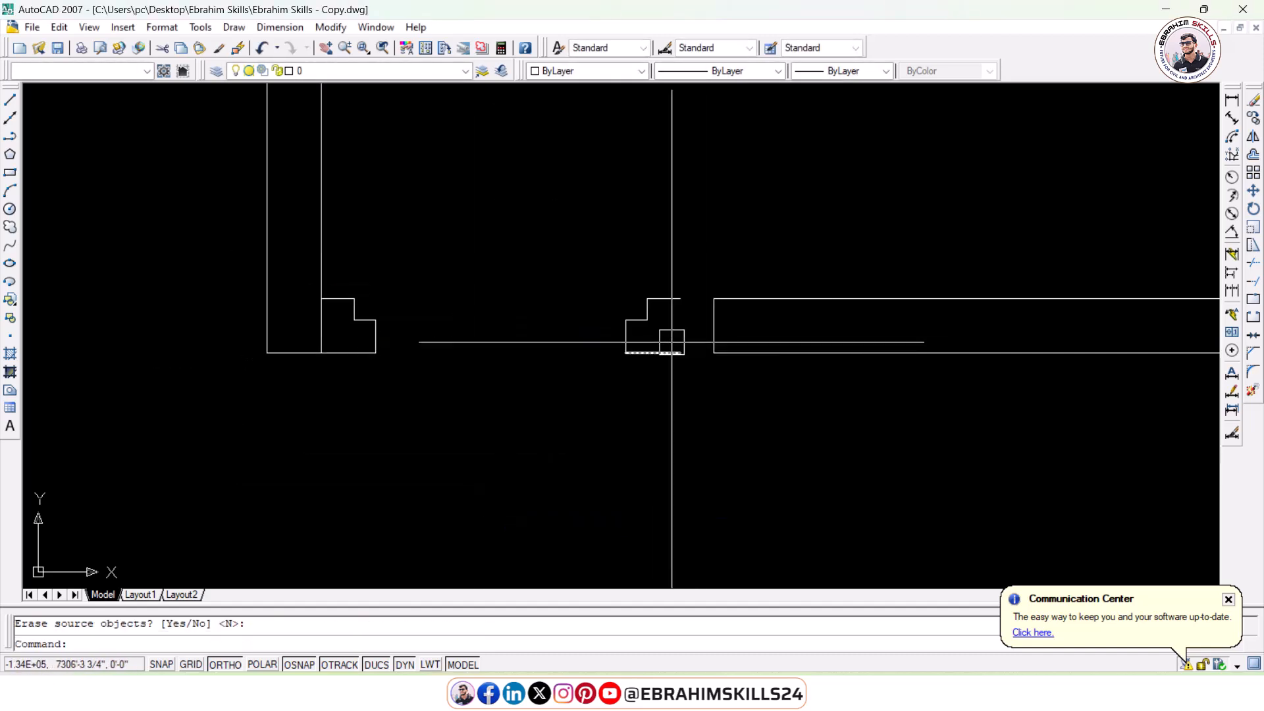
# - Move the mirrored door frame profile against the end of the bottom wall
pyautogui.click(652, 354)
pyautogui.write('m')
pyautogui.press('Return')
pyautogui.click(670, 353)
pyautogui.click(713, 353)
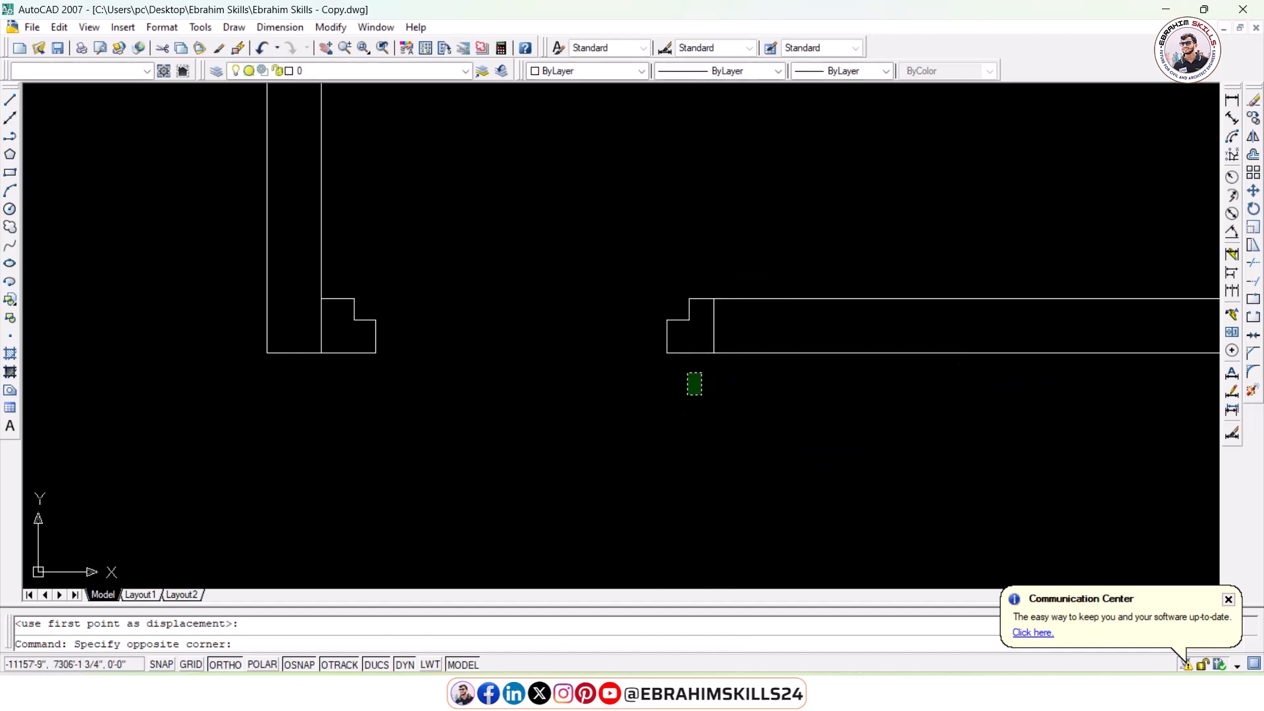
# - Set the colour of both stepped door frame profiles to Magenta
pyautogui.click(609, 249)
pyautogui.click(517, 385)
pyautogui.click(345, 236)
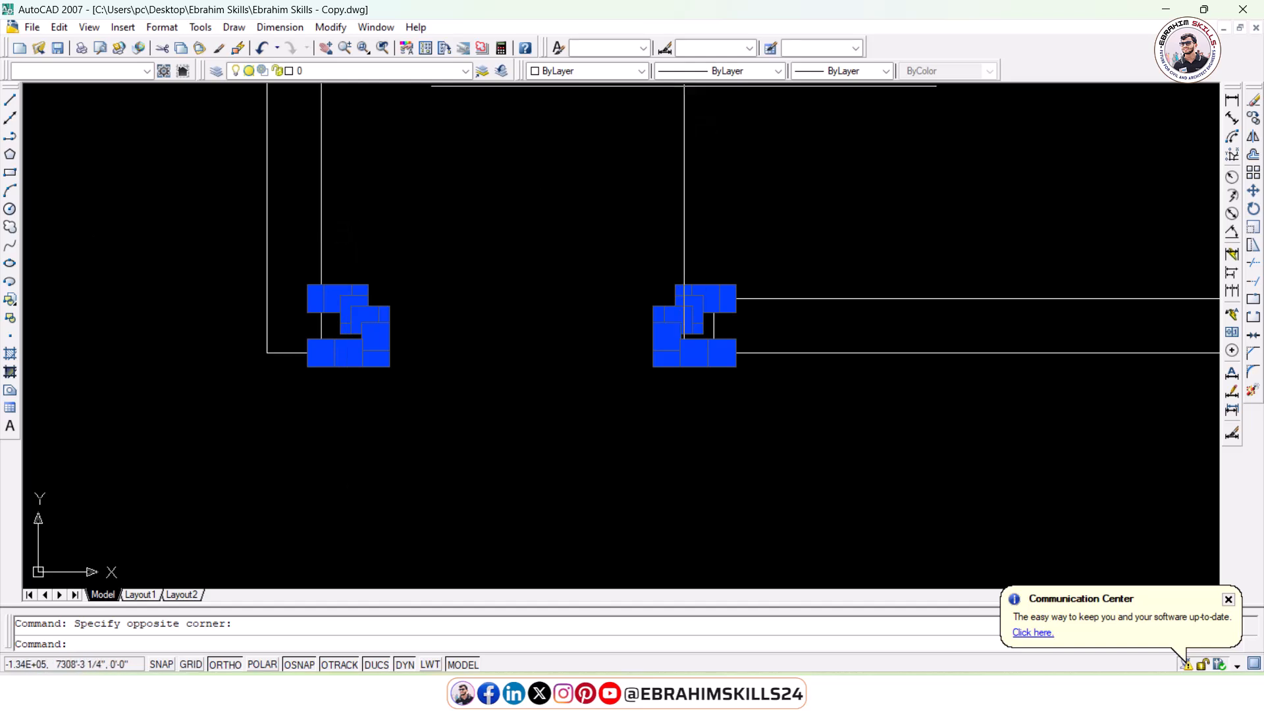
pyautogui.click(610, 71)
pyautogui.click(557, 175)
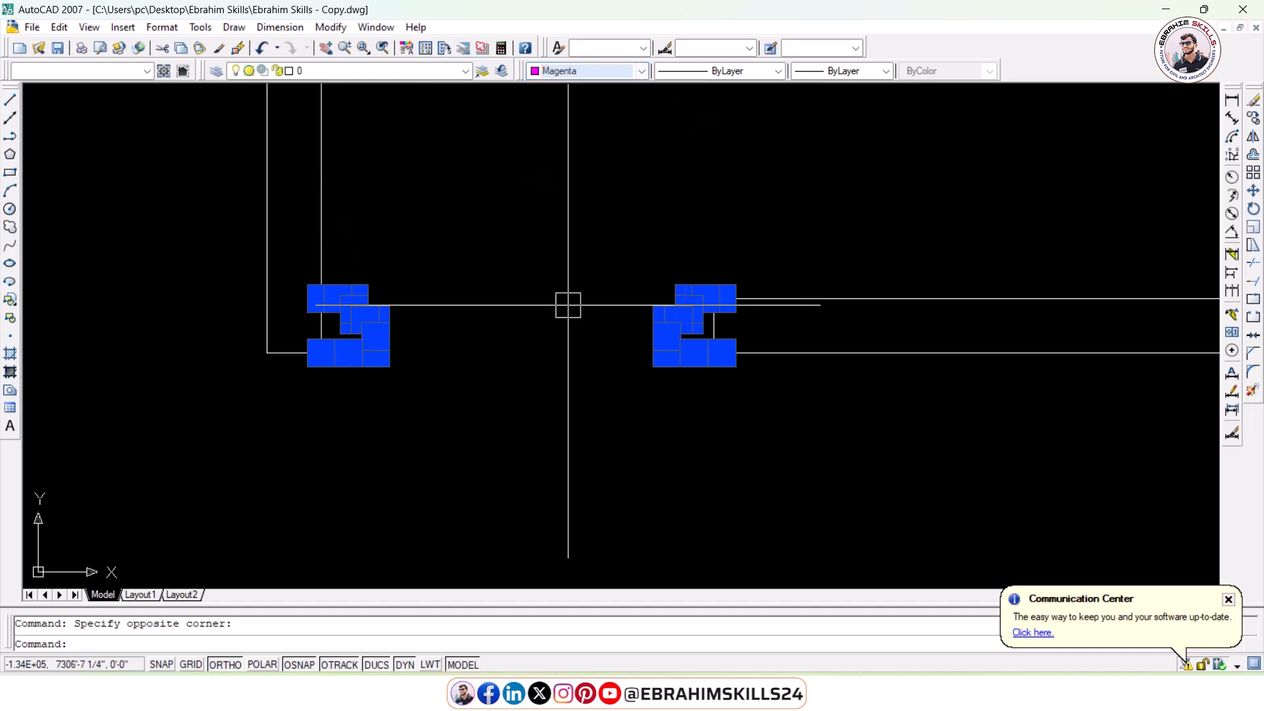
pyautogui.press('Escape')
pyautogui.moveTo(397, 315); pyautogui.dragTo(401, 326, button='middle')
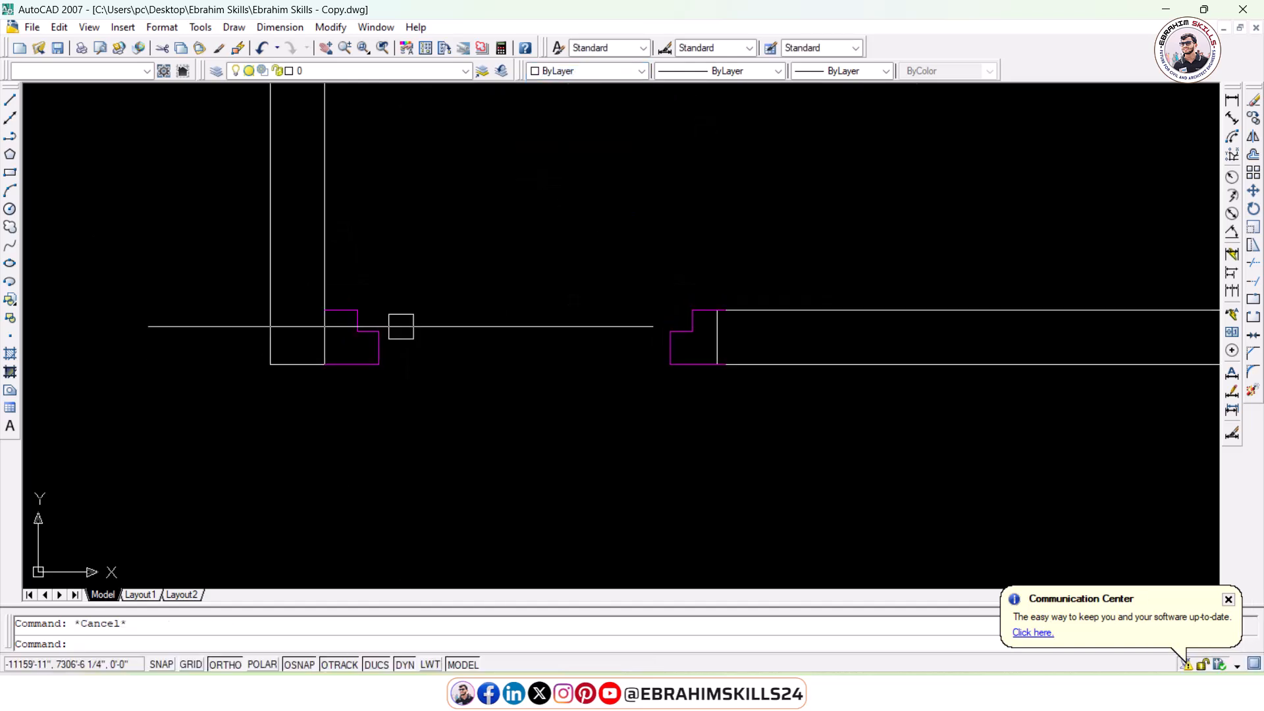
# - Draw the door leaf as a rectangle spanning the opening between the step corners of the two frame profiles
pyautogui.click(10, 173)
pyautogui.scroll(3, 499, 306)
pyautogui.click(211, 318)
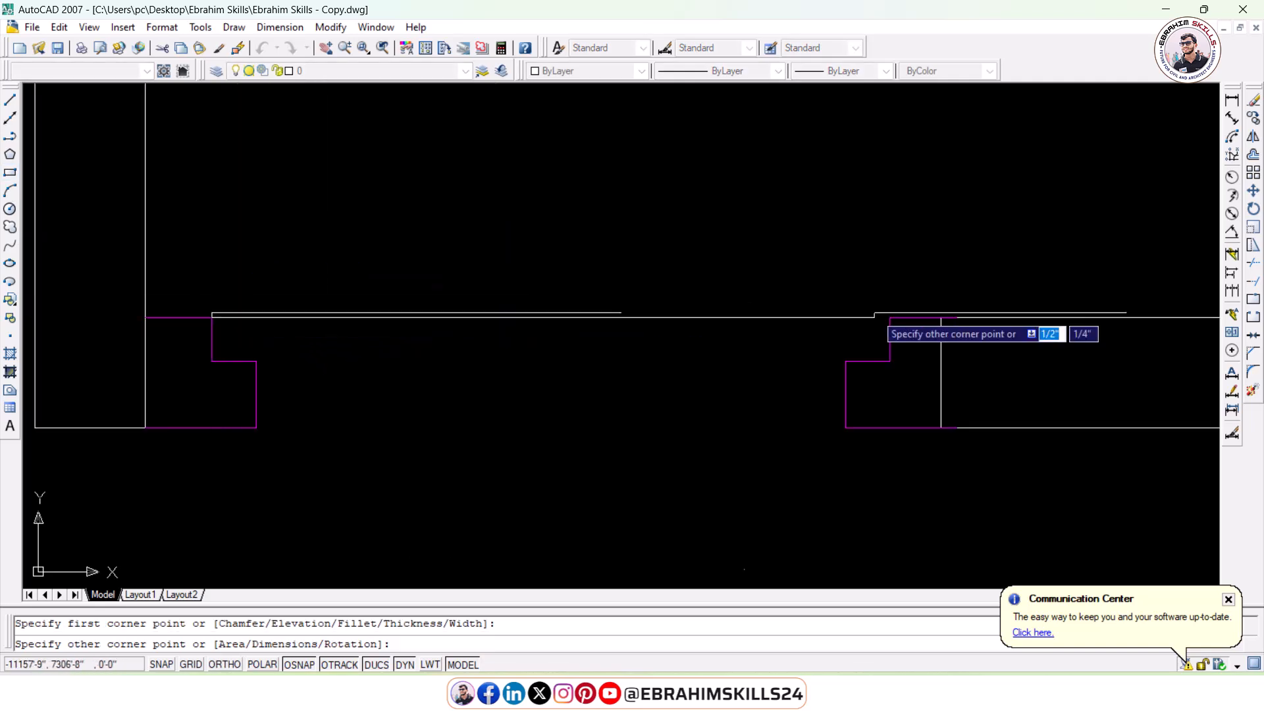
pyautogui.click(892, 353)
# - Rotate the door leaf rectangle 90° about its upper-left corner so it stands open alongside the left wall
pyautogui.scroll(-4, 838, 355)
pyautogui.click(756, 347)
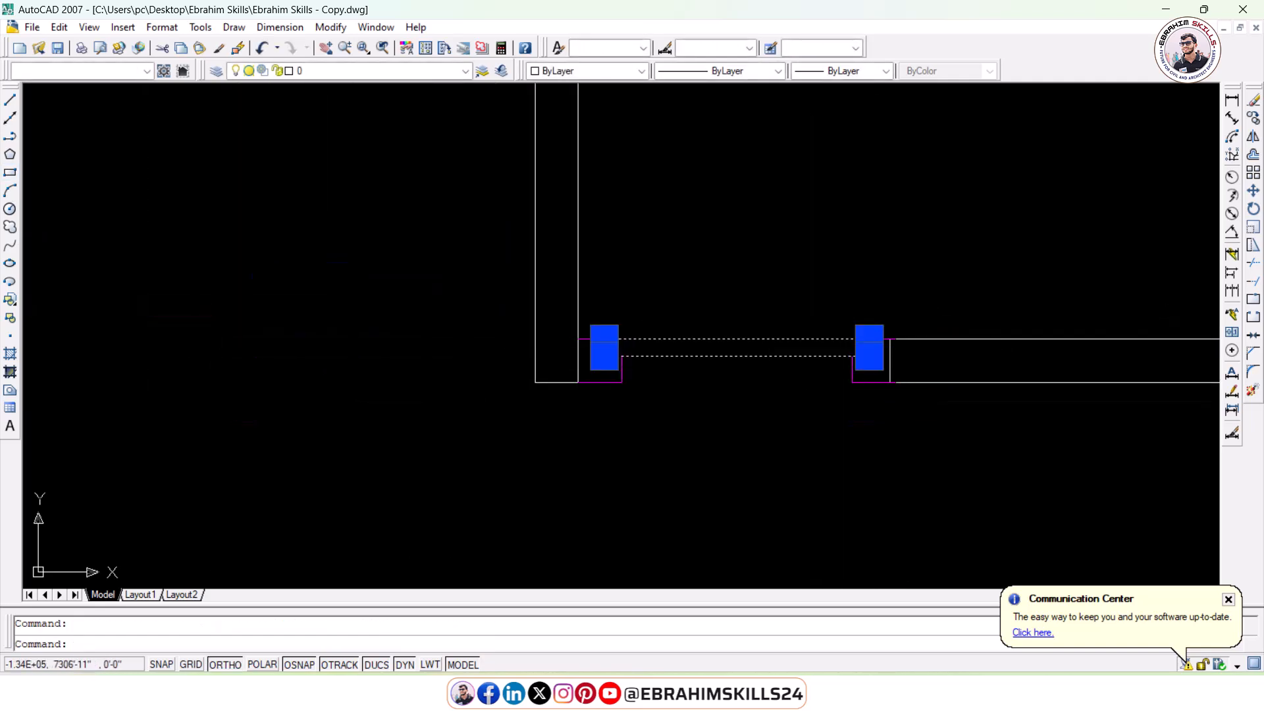
pyautogui.click(1251, 209)
pyautogui.click(604, 339)
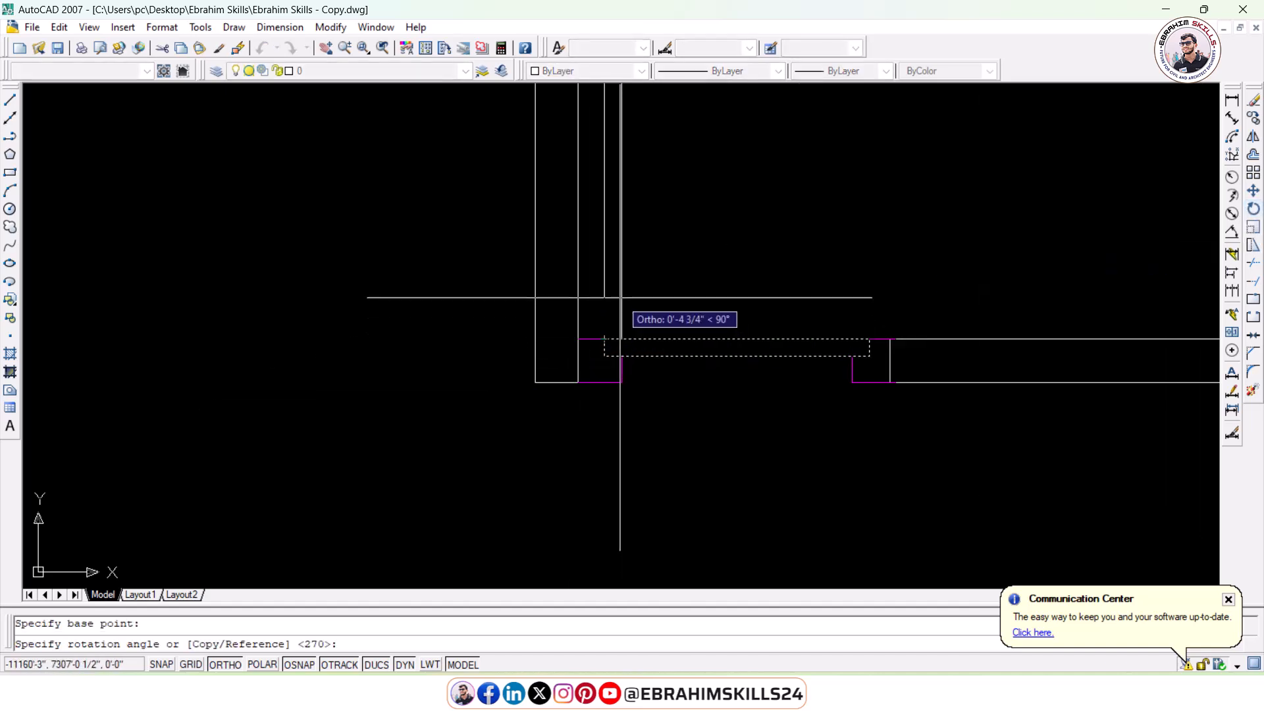
pyautogui.click(619, 297)
pyautogui.scroll(-4, 775, 200)
pyautogui.moveTo(770, 202); pyautogui.dragTo(525, 378, button='middle')
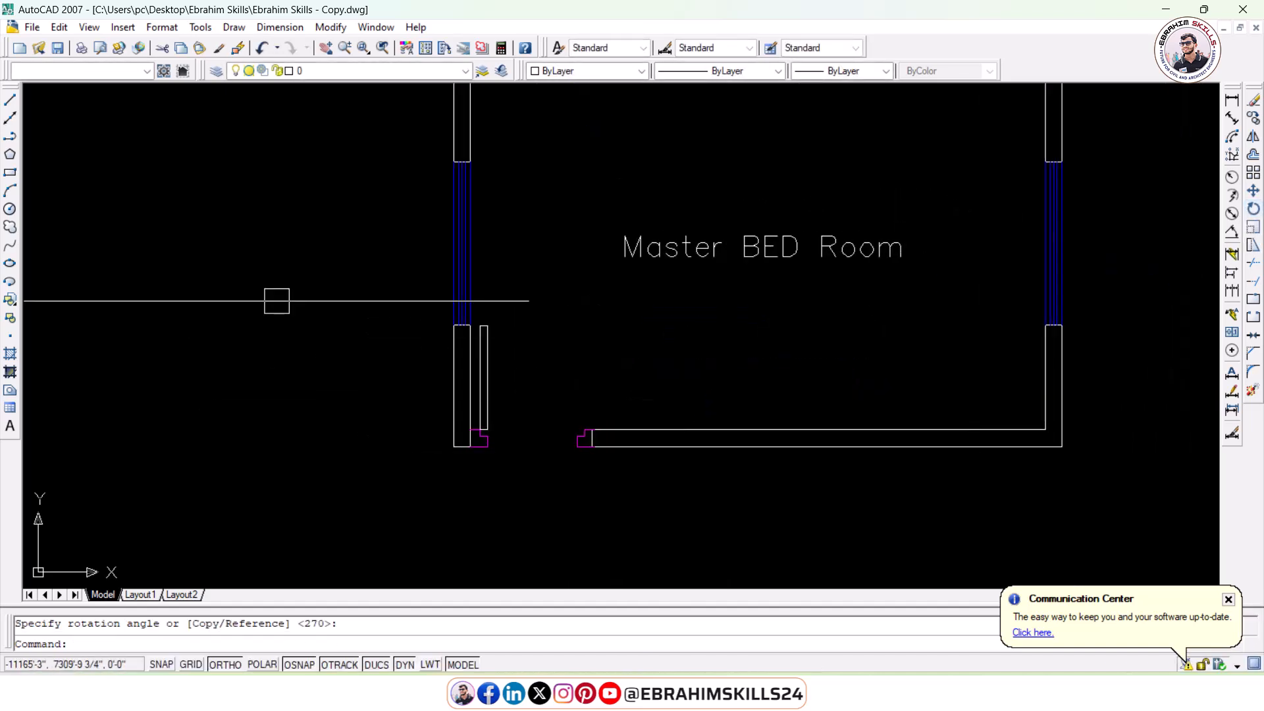
# - Draw a three-point door swing arc from the right frame's step corner through the leaf's upper-right corner to its upper-left corner
pyautogui.click(10, 191)
pyautogui.scroll(3, 584, 514)
pyautogui.moveTo(536, 387); pyautogui.dragTo(796, 591, button='middle')
pyautogui.scroll(-4, 417, 211)
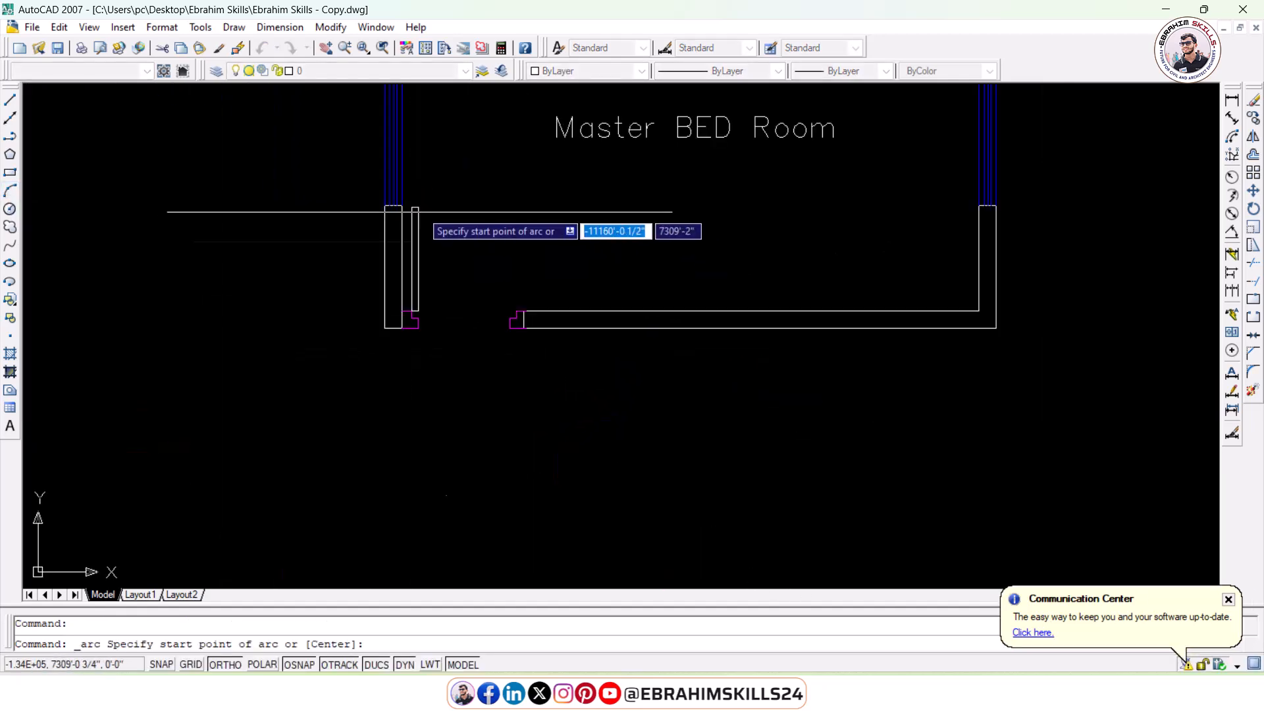
pyautogui.scroll(5, 515, 304)
pyautogui.click(562, 440)
pyautogui.scroll(-4, 585, 396)
pyautogui.moveTo(457, 293); pyautogui.dragTo(617, 483, button='middle')
pyautogui.scroll(7, 544, 358)
pyautogui.click(458, 336)
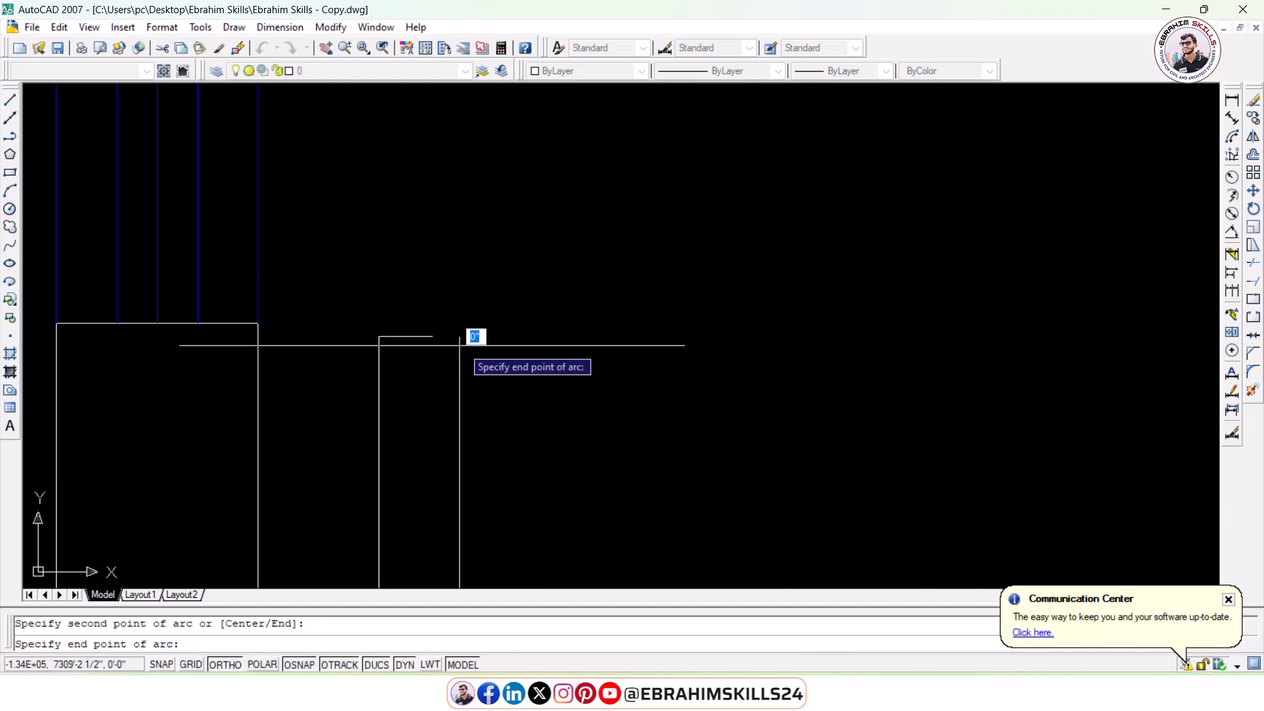
pyautogui.click(379, 336)
pyautogui.scroll(-5, 379, 336)
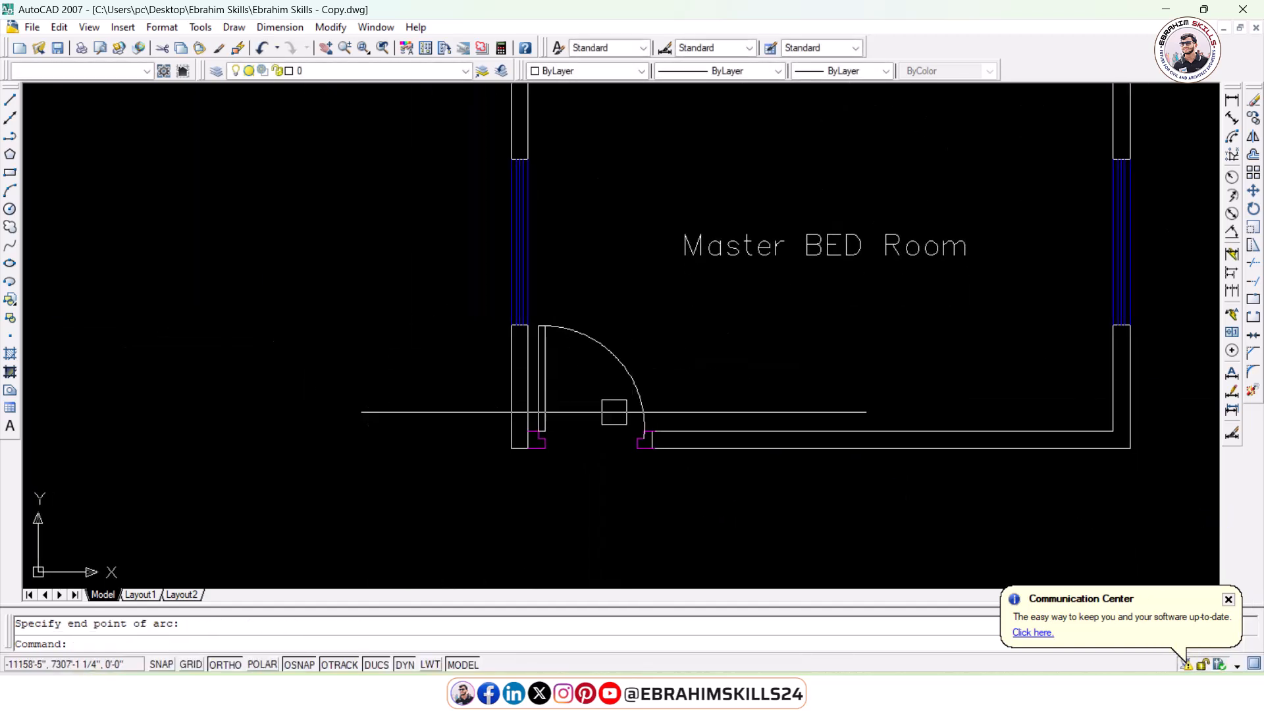
# - Set the colour of the door leaf and the swing arc to Magenta
pyautogui.scroll(-4, 611, 345)
pyautogui.scroll(6, 453, 418)
pyautogui.click(453, 418)
pyautogui.click(522, 410)
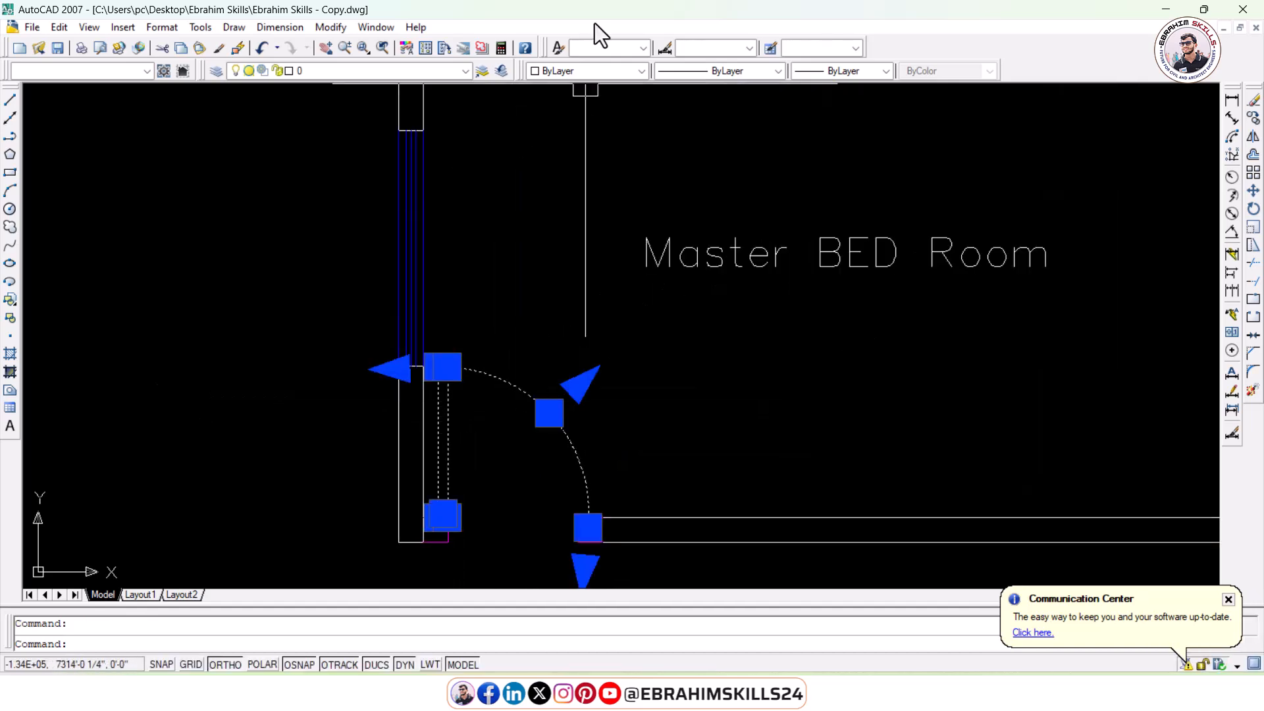
pyautogui.click(575, 71)
pyautogui.click(547, 175)
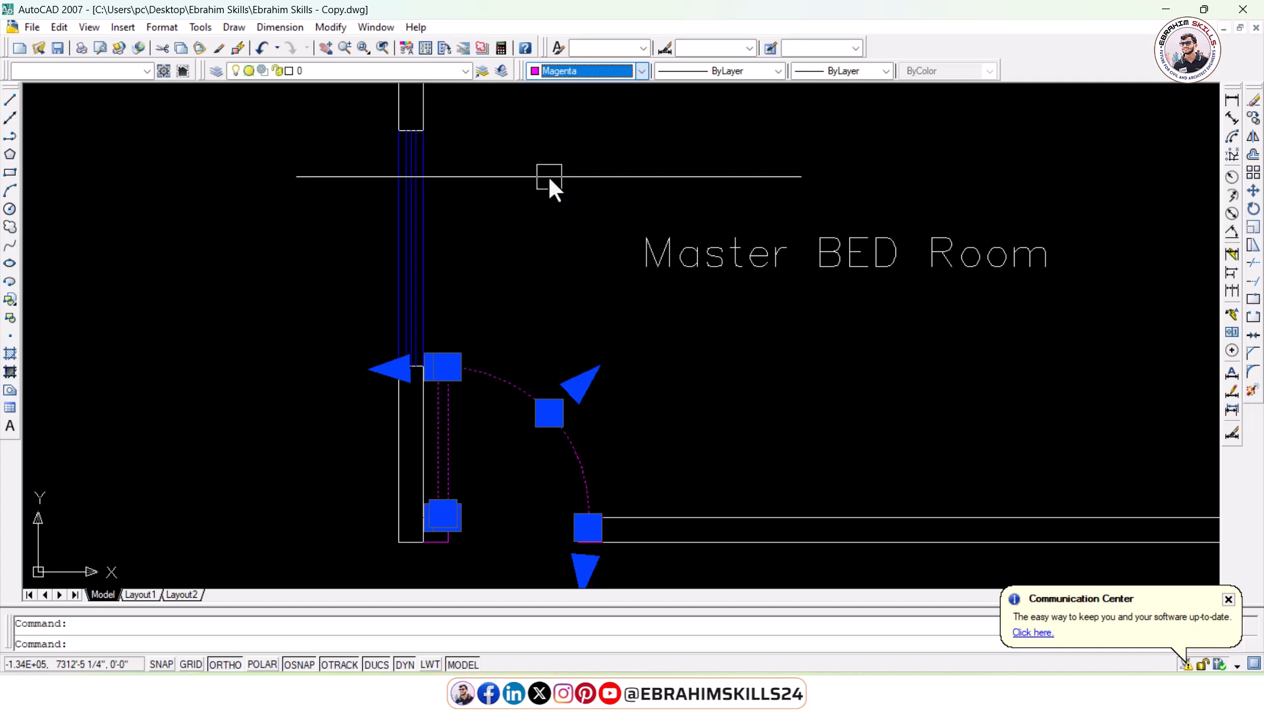
pyautogui.scroll(-4, 548, 175)
pyautogui.scroll(3, 561, 259)
pyautogui.press('Escape')
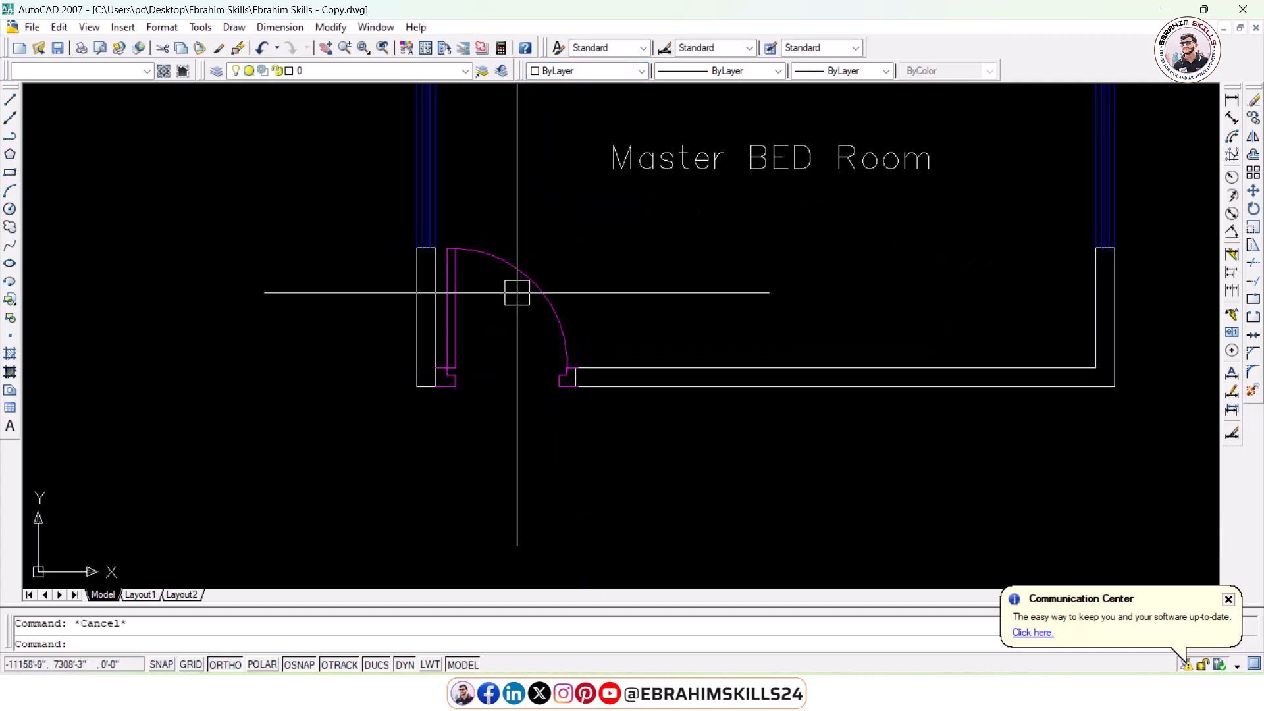
# - Examine the separate pieces of the door: the swing arc, the leaf and the frame profiles
pyautogui.click(522, 273)
pyautogui.scroll(3, 485, 316)
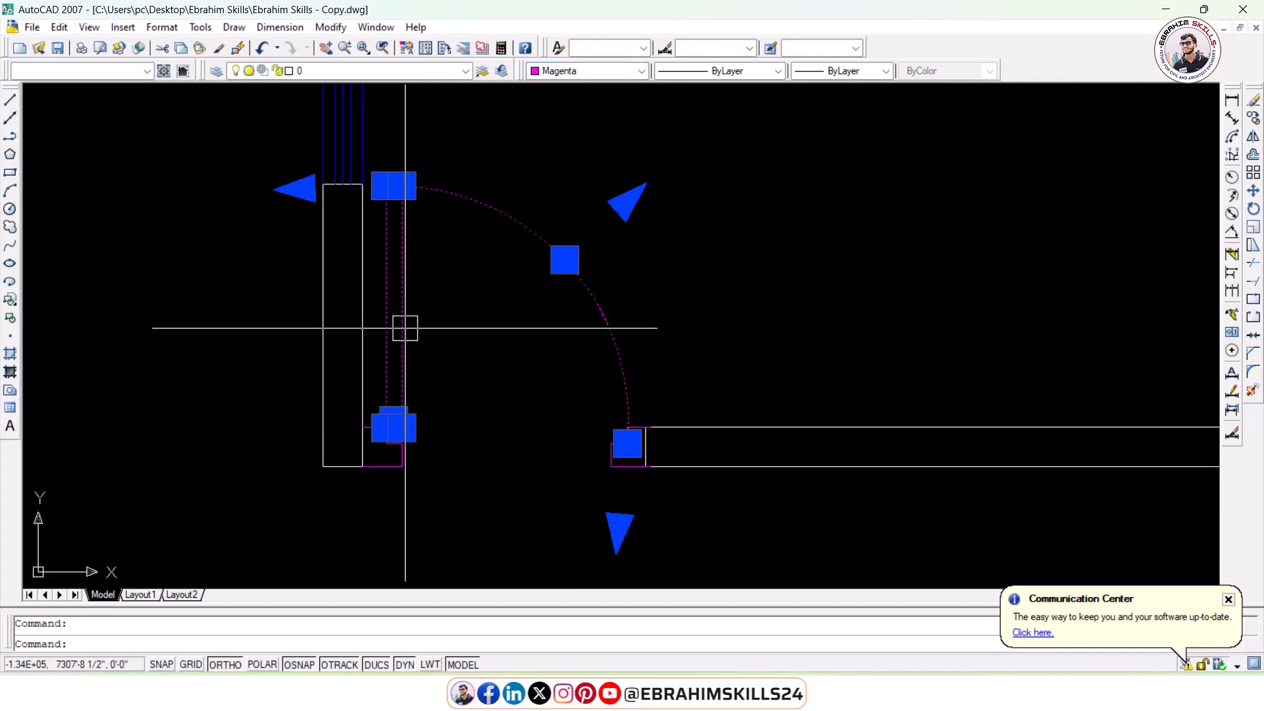
pyautogui.press('Escape')
pyautogui.scroll(3, 395, 462)
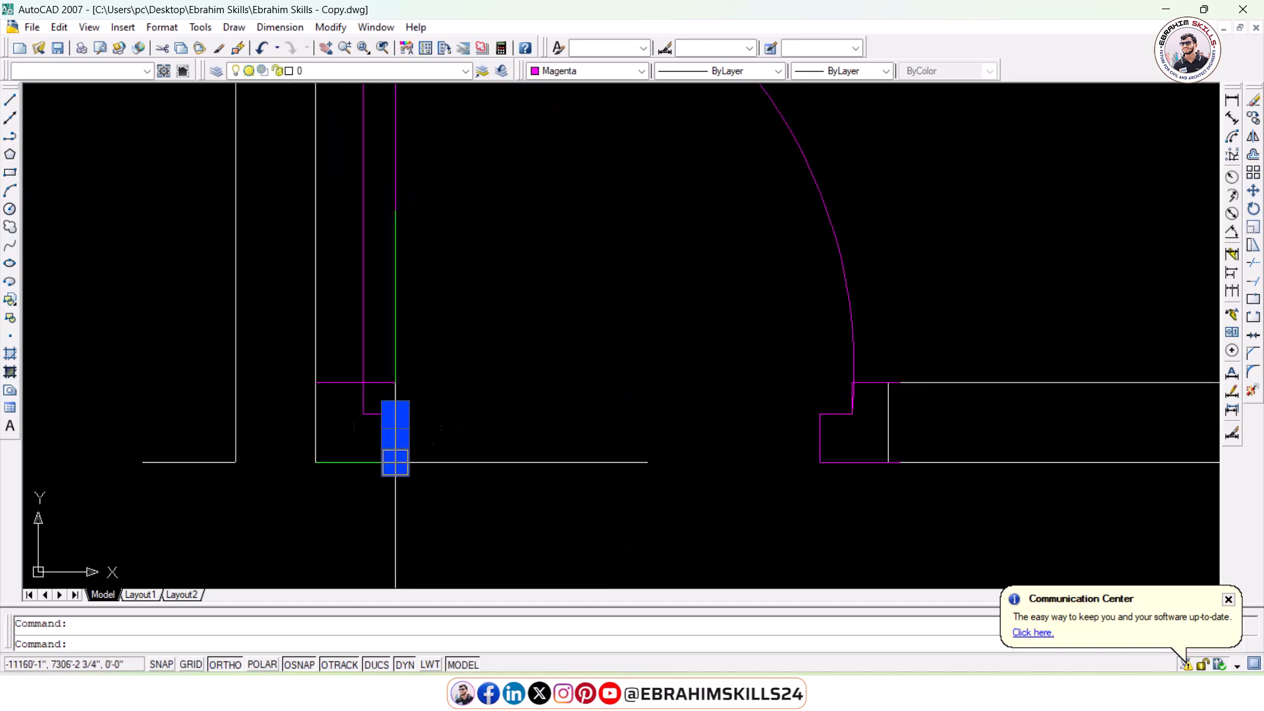
pyautogui.press('Escape')
pyautogui.scroll(-3, 505, 448)
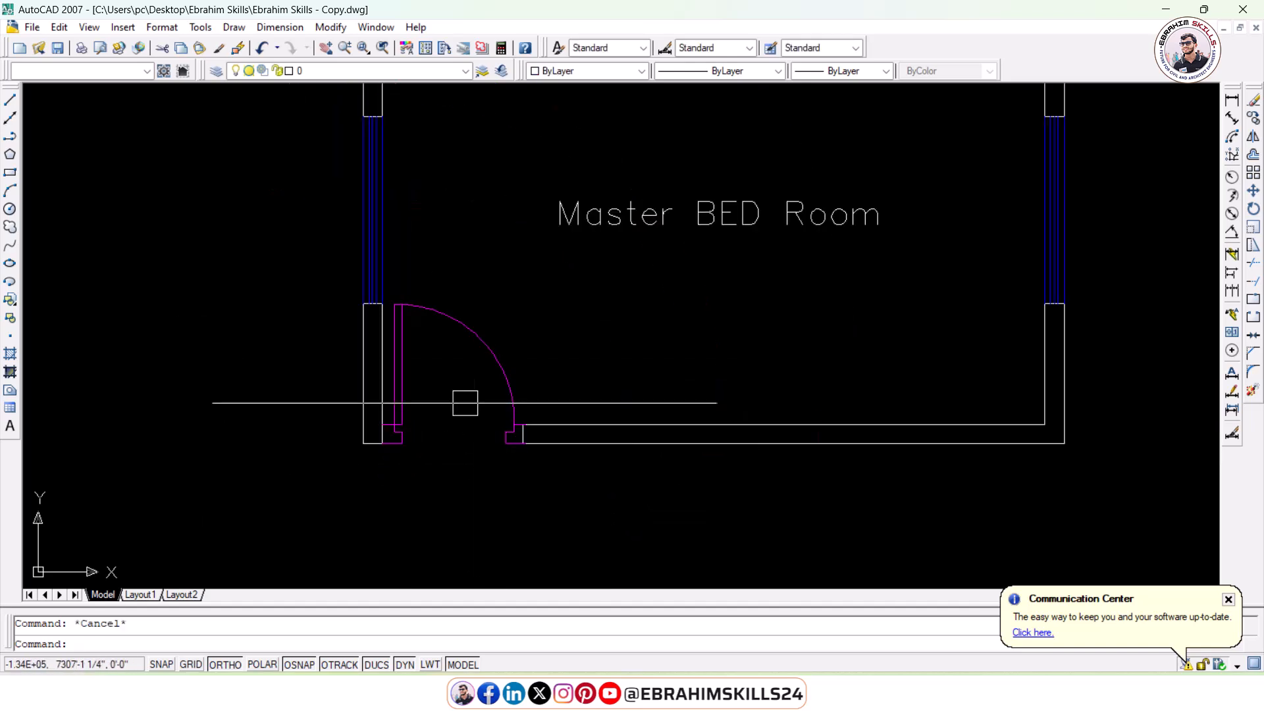
pyautogui.scroll(3, 454, 372)
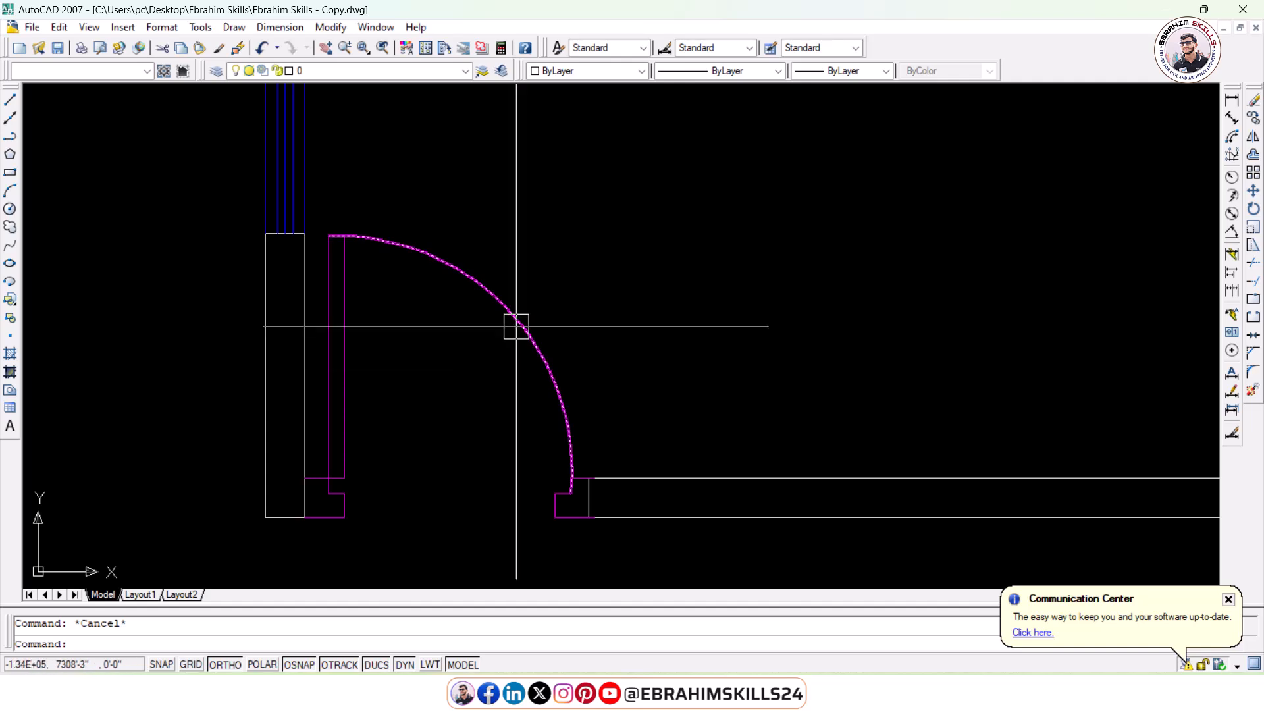
pyautogui.click(515, 326)
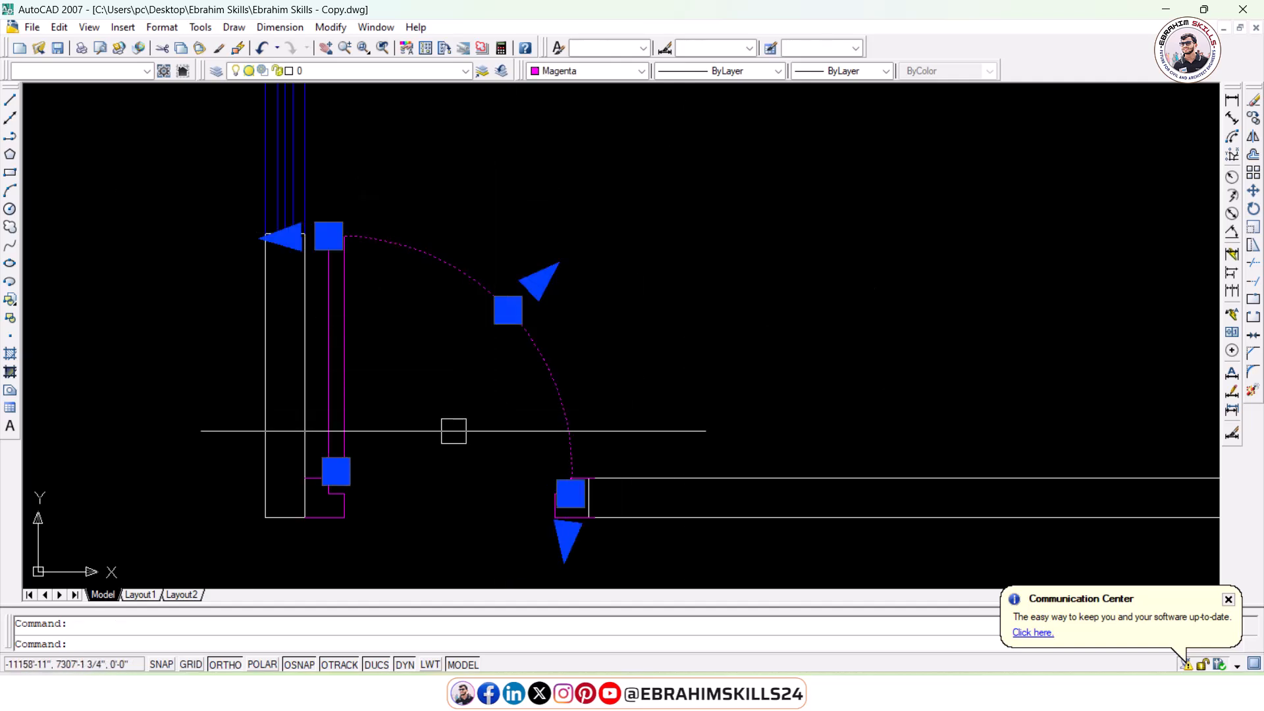
pyautogui.moveTo(453, 431); pyautogui.dragTo(544, 412, button='middle')
pyautogui.press('Escape')
pyautogui.scroll(3, 648, 498)
pyautogui.scroll(-6, 676, 500)
pyautogui.scroll(3, 575, 371)
# - Convert the door leaf, swing arc and both frame profiles into a single block named D
pyautogui.moveTo(532, 350); pyautogui.dragTo(509, 270, button='middle')
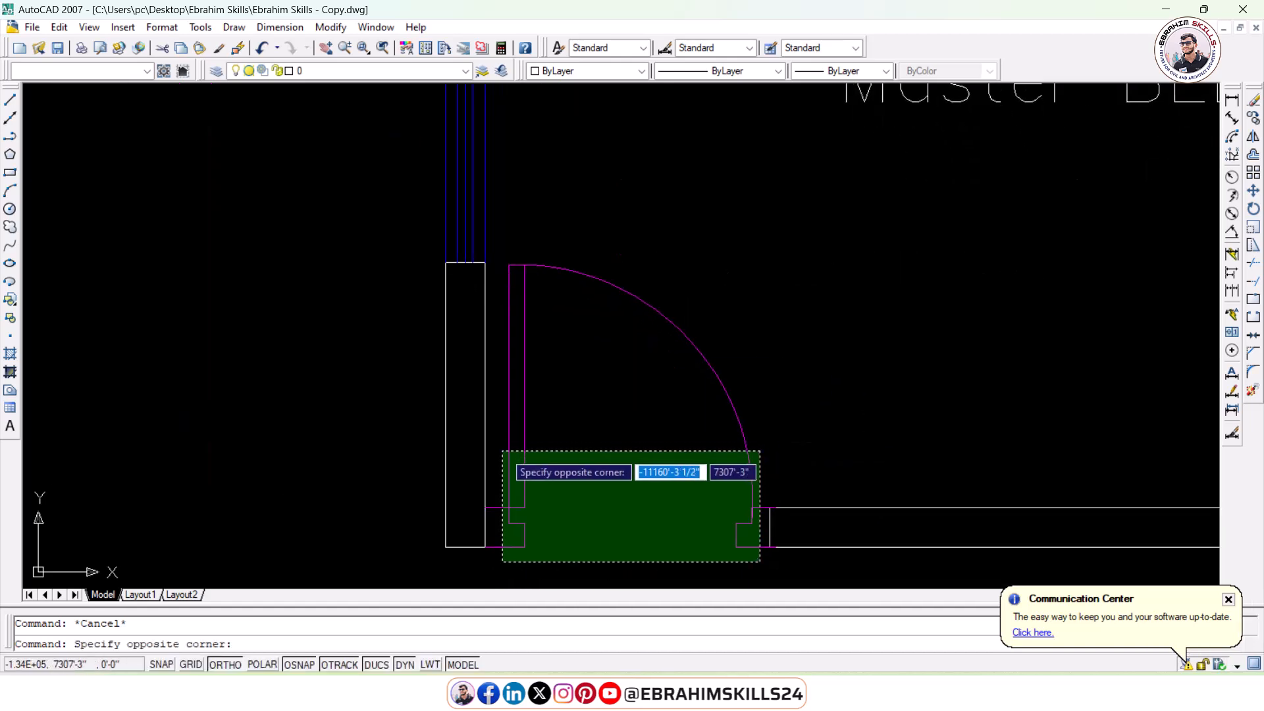
pyautogui.click(504, 456)
pyautogui.click(799, 382)
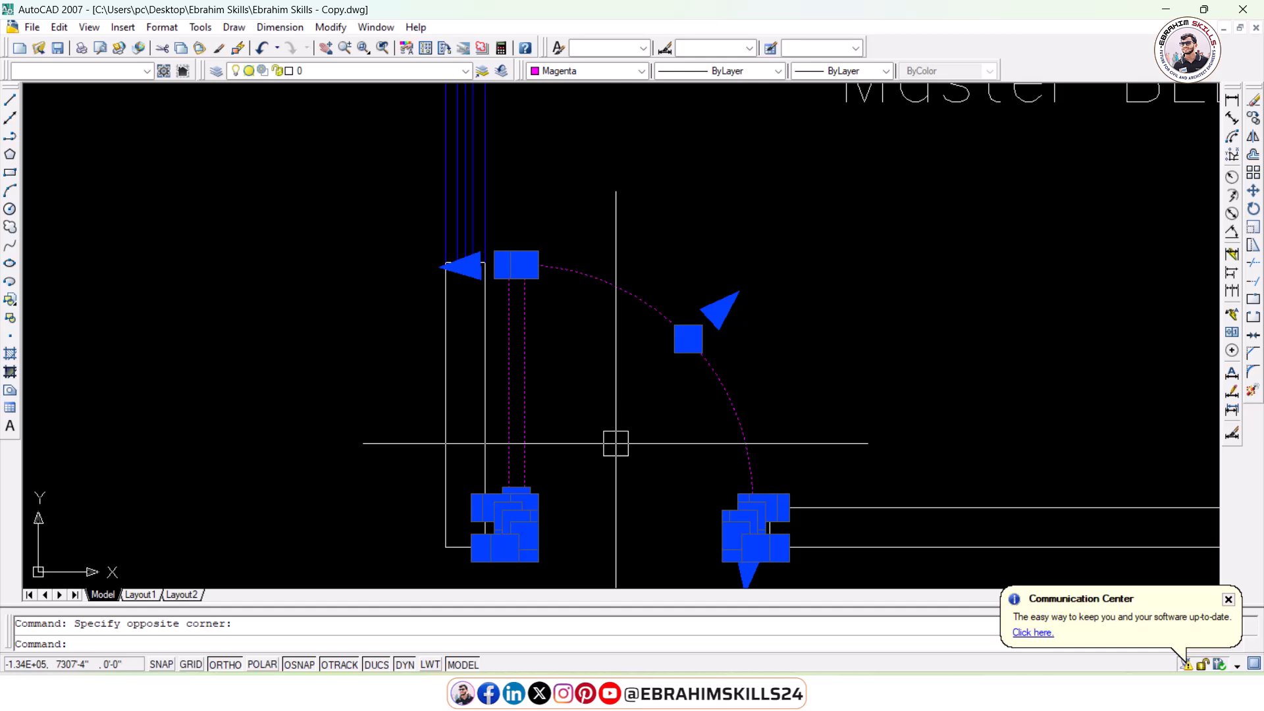
pyautogui.write('b')
pyautogui.press('Return')
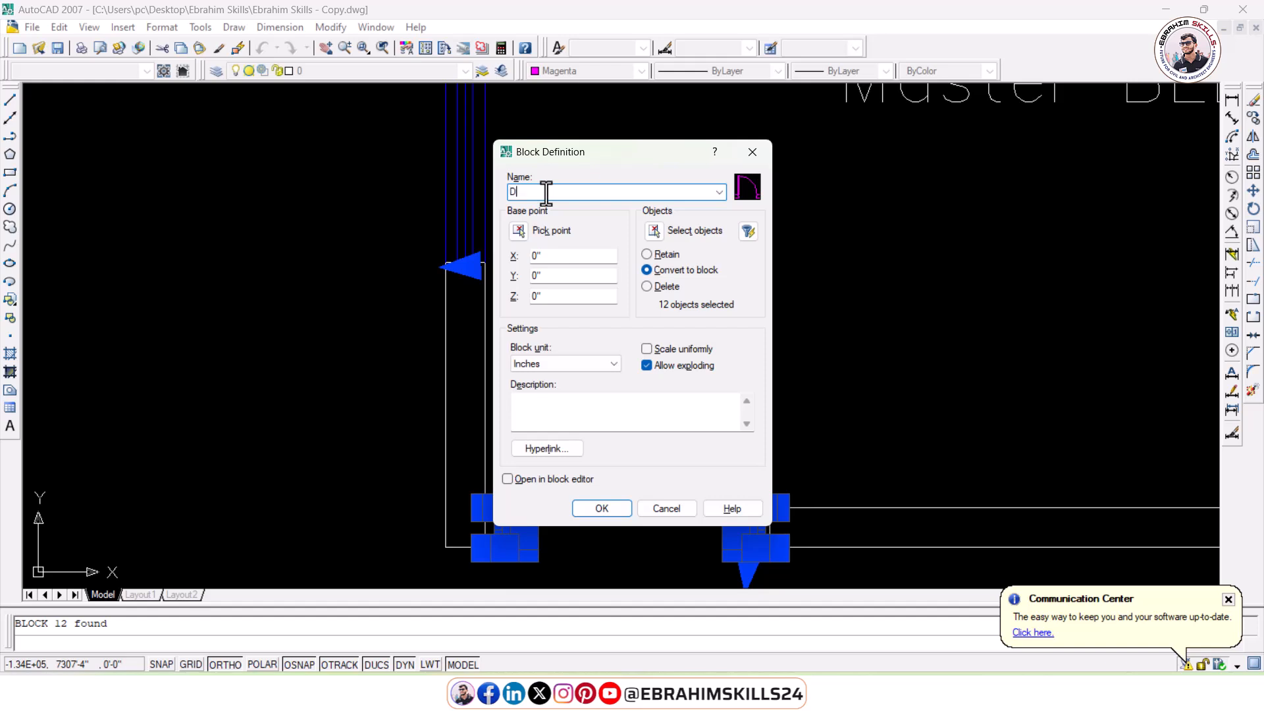
pyautogui.click(602, 508)
pyautogui.click(615, 381)
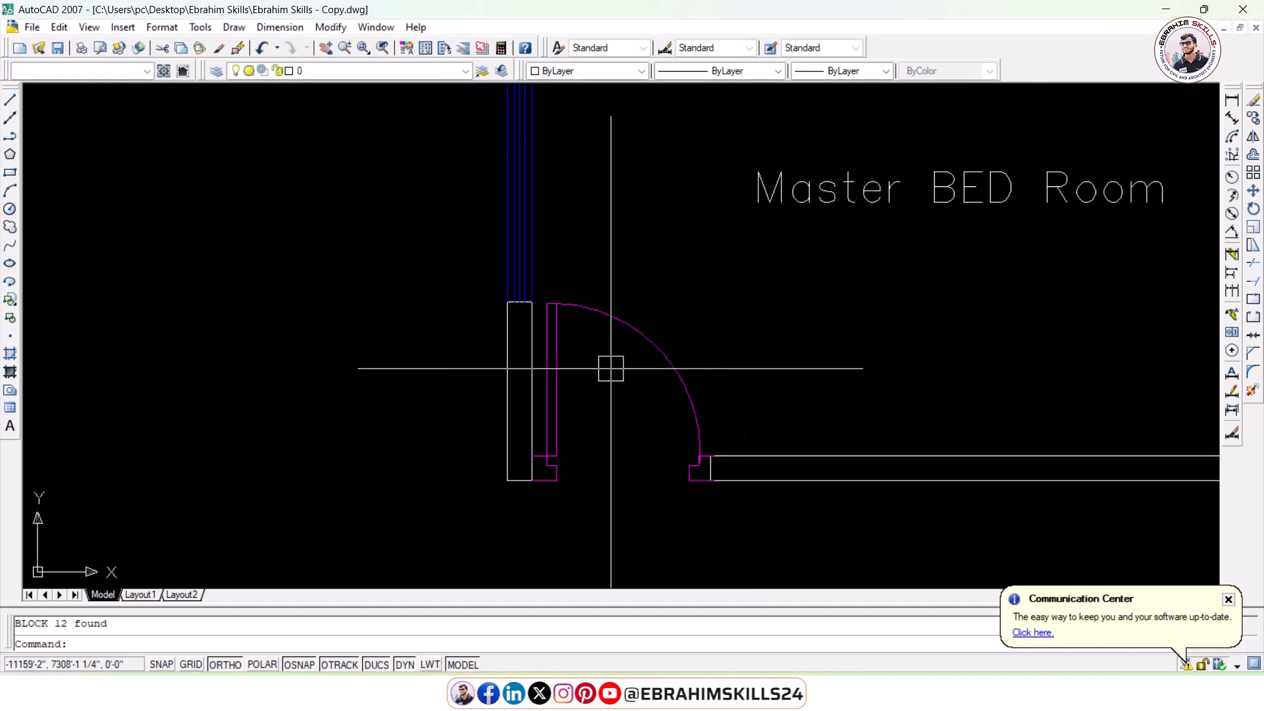
pyautogui.scroll(-3, 619, 359)
pyautogui.press('Escape')
pyautogui.scroll(1, 669, 358)
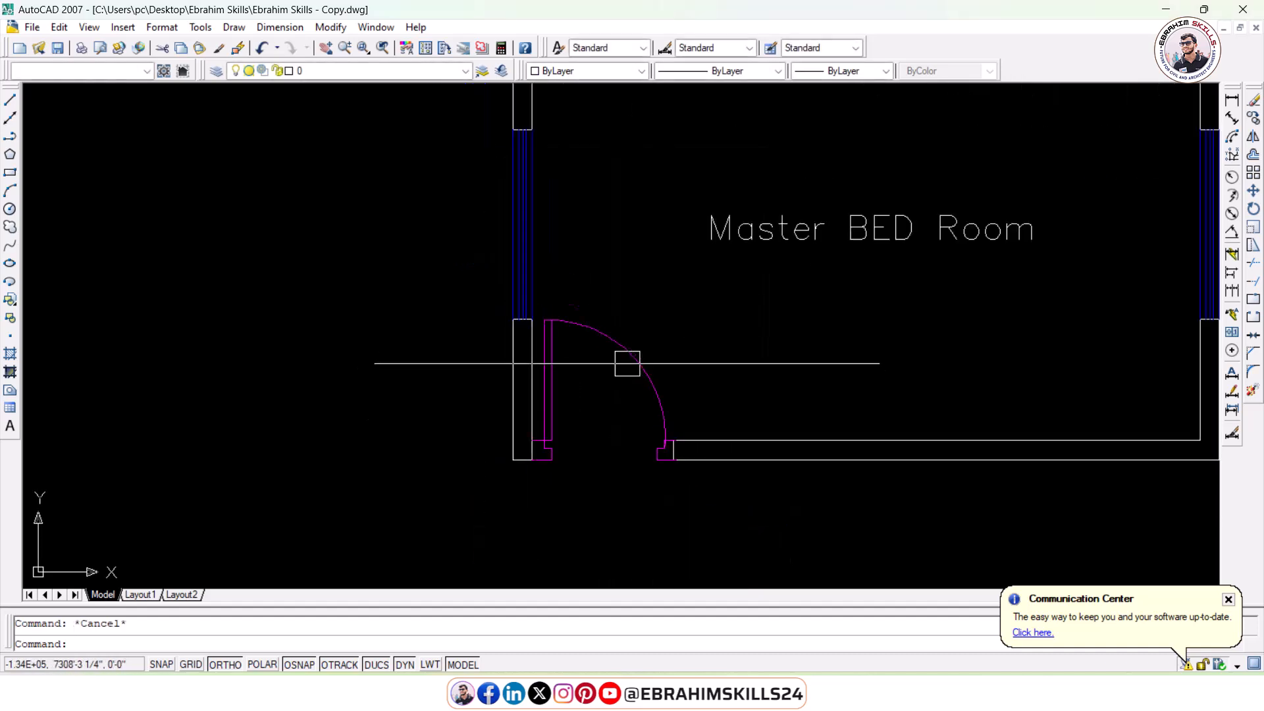
# - Copy the door block into the empty space right of the plan and erase that copy
pyautogui.scroll(-5, 599, 368)
pyautogui.click(1255, 121)
pyautogui.click(661, 462)
pyautogui.click(1103, 463)
pyautogui.press('Escape')
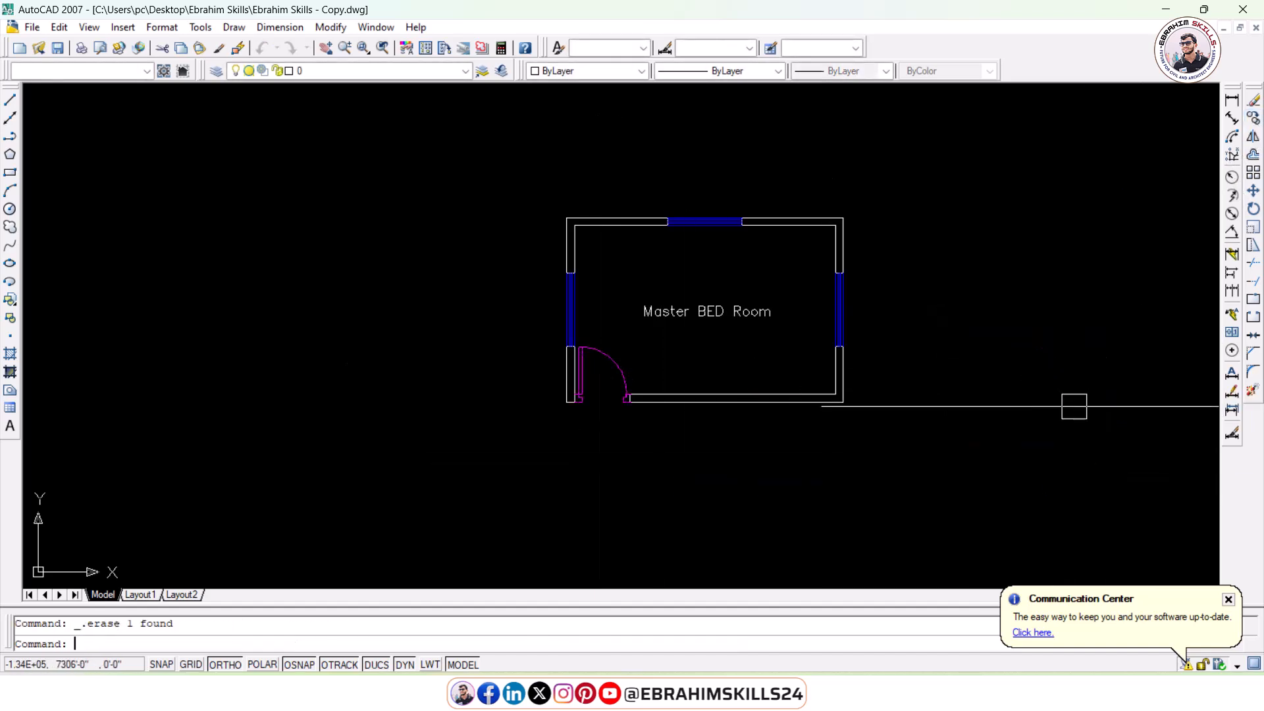
# - Add a linear dimension above the top wall from its outer left corner to the window's left edge
pyautogui.scroll(9, 730, 337)
pyautogui.scroll(-4, 734, 327)
pyautogui.moveTo(735, 328); pyautogui.dragTo(667, 362, button='middle')
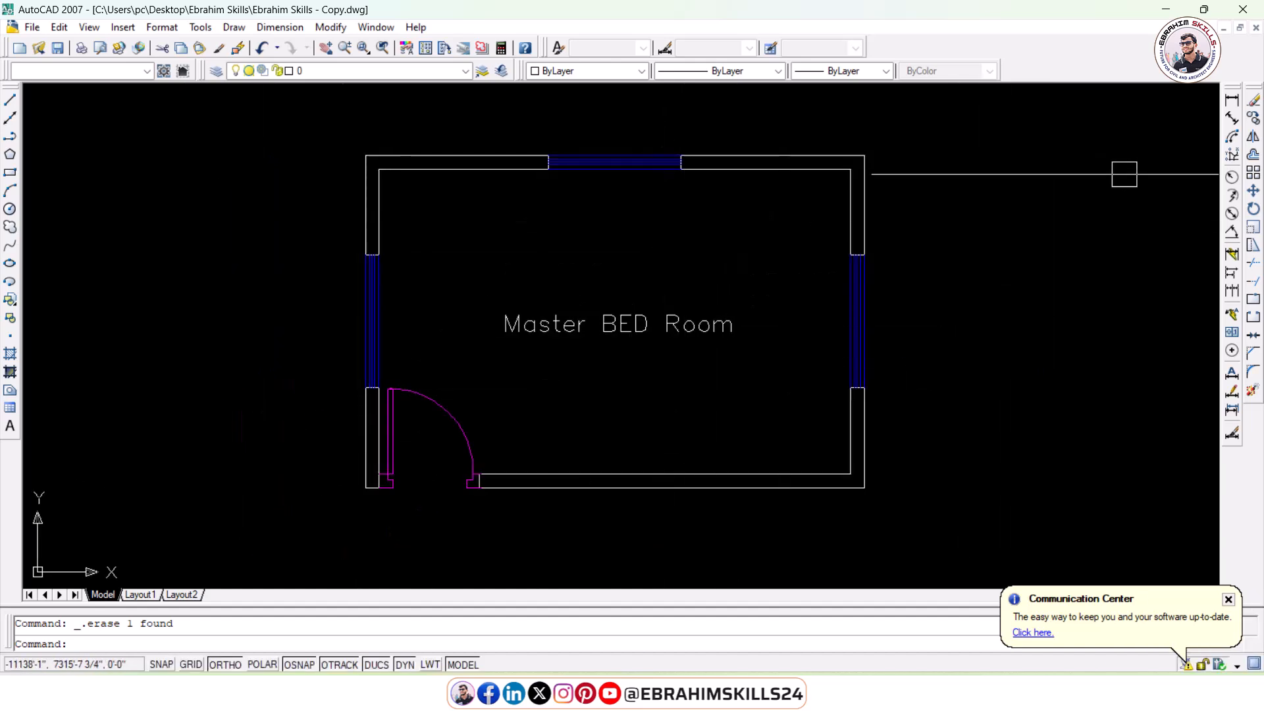
pyautogui.click(1229, 102)
pyautogui.scroll(2, 365, 126)
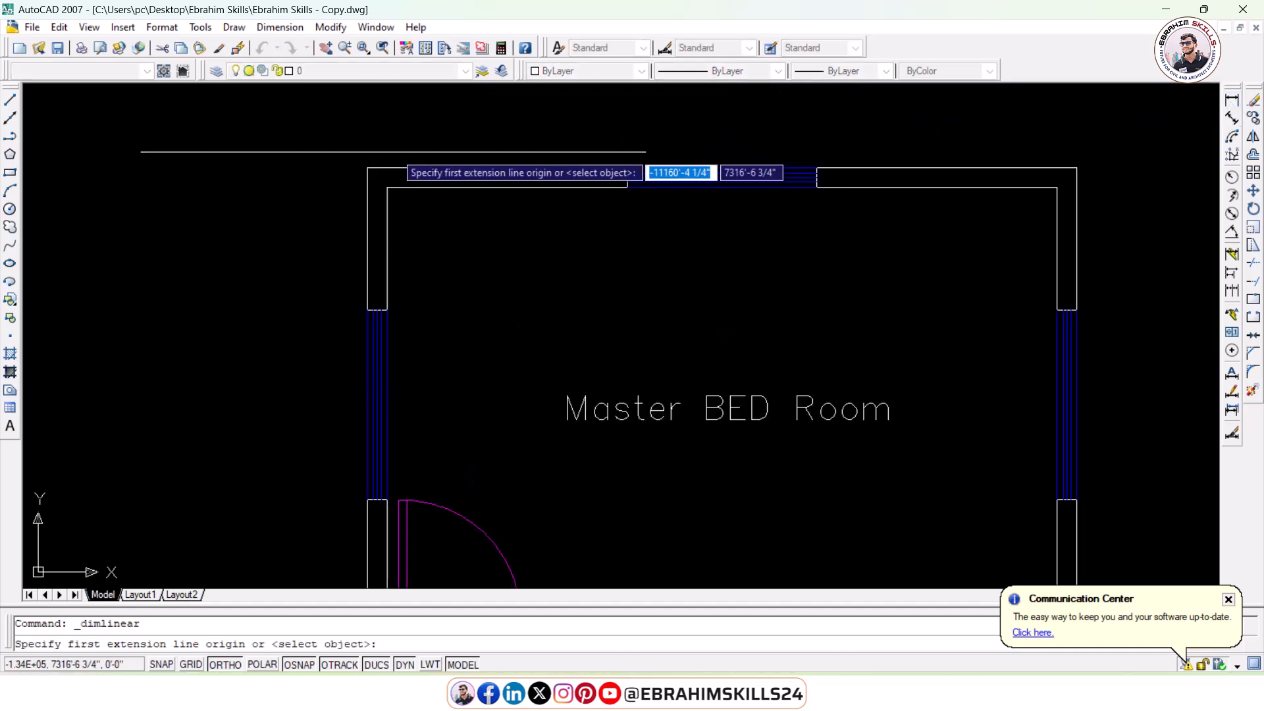
pyautogui.click(367, 168)
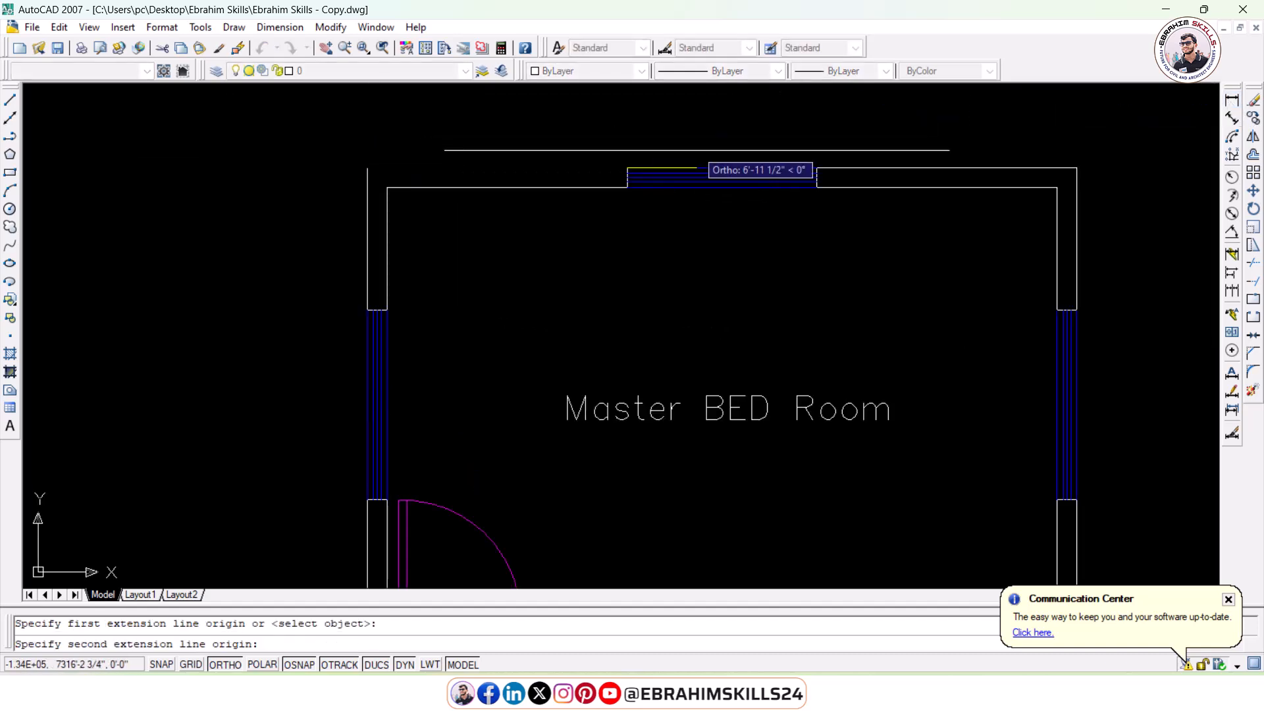
pyautogui.click(632, 149)
# - Add a linear dimension for the top wall window's width, aligned with the adjacent dimension line
pyautogui.moveTo(713, 156); pyautogui.dragTo(549, 215, button='middle')
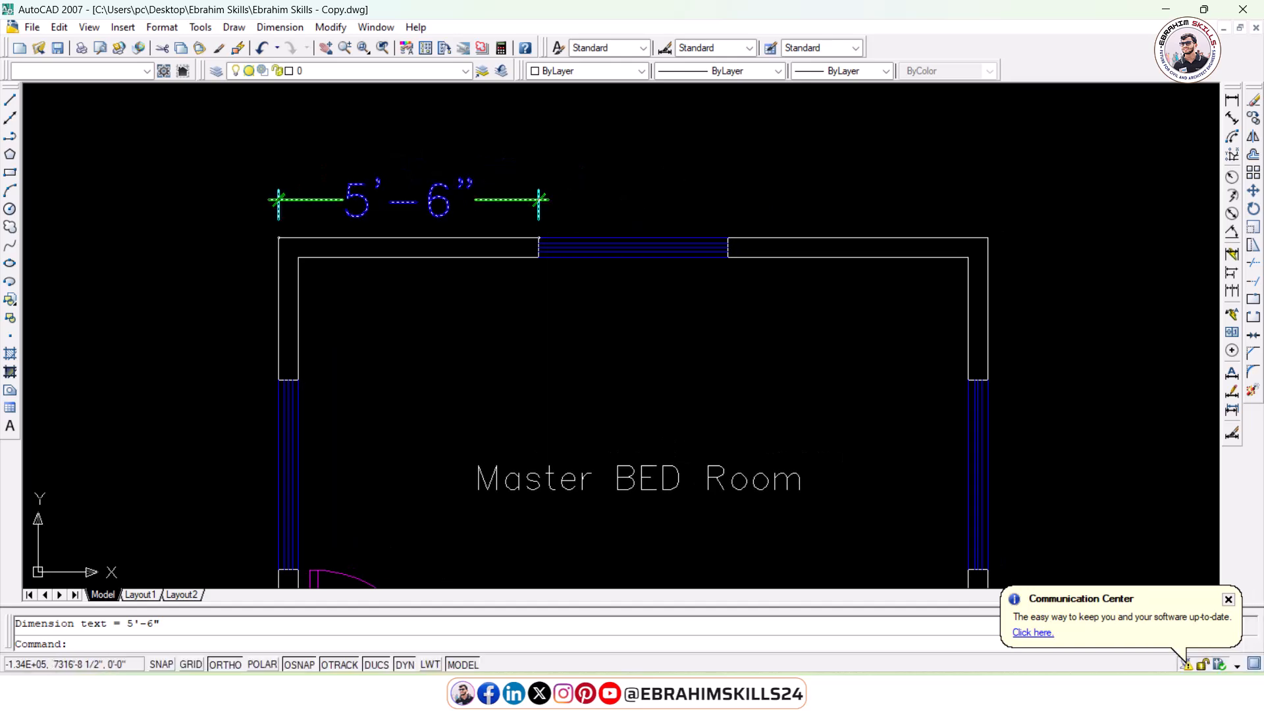
pyautogui.scroll(3, 657, 234)
pyautogui.press('Return')
pyautogui.click(420, 239)
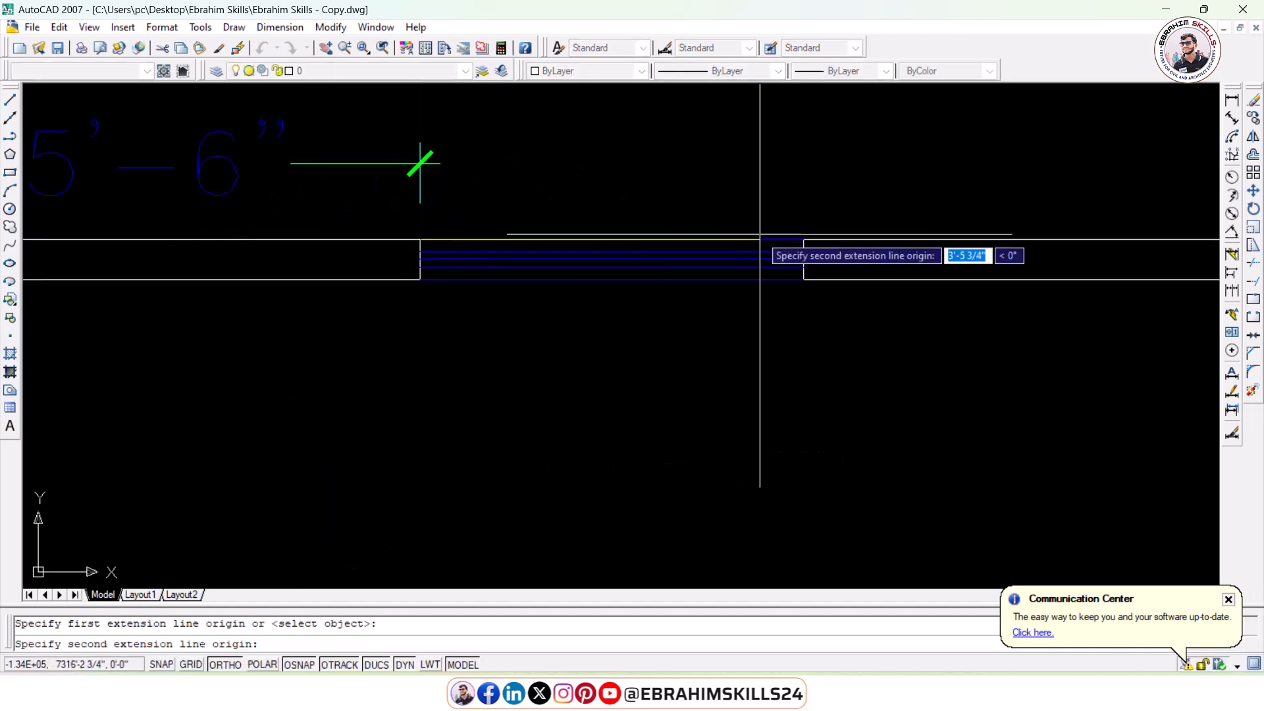
pyautogui.click(803, 239)
pyautogui.click(345, 163)
# - Add a linear dimension above the top wall from the window's right edge to the outer right corner, in the same row
pyautogui.moveTo(830, 182); pyautogui.dragTo(424, 247, button='middle')
pyautogui.press('Return')
pyautogui.click(399, 303)
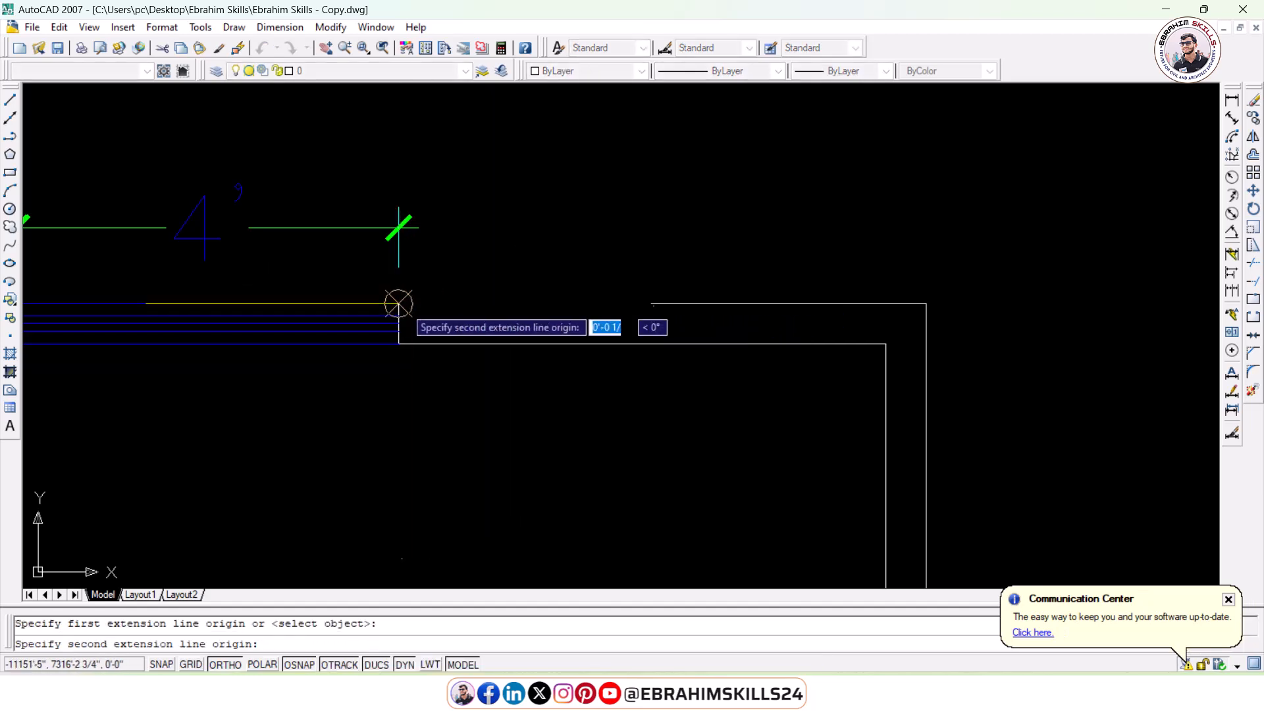
pyautogui.click(926, 304)
pyautogui.click(316, 220)
# - Add a vertical dimension outside the right wall from its upper outer corner to the window's upper edge
pyautogui.scroll(-4, 702, 144)
pyautogui.press('Return')
pyautogui.click(681, 146)
pyautogui.click(672, 254)
pyautogui.click(710, 276)
# - Add a vertical dimension for the right wall window's length, in line with the one above it
pyautogui.press('Return')
pyautogui.moveTo(711, 301); pyautogui.dragTo(698, 252, button='middle')
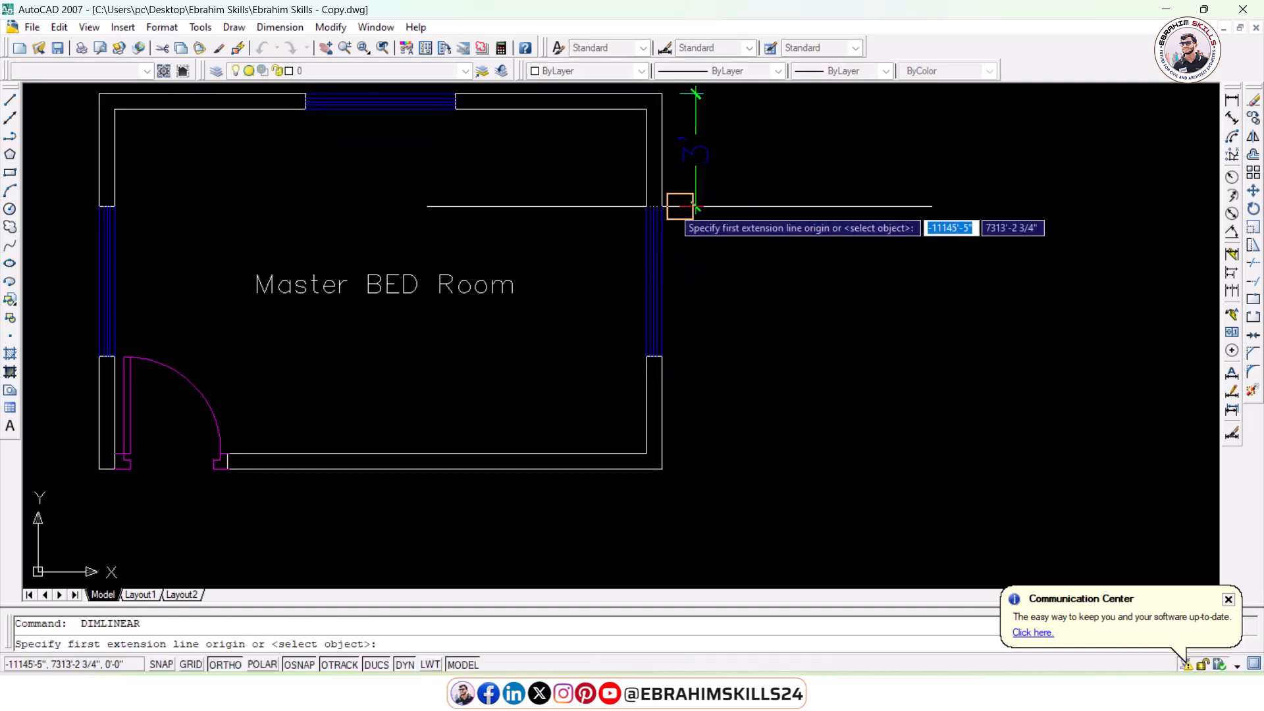
pyautogui.click(661, 206)
pyautogui.click(662, 356)
pyautogui.click(691, 277)
# - Add a vertical dimension outside the right wall from the window's lower edge to the bottom outer corner, in the same column
pyautogui.scroll(3, 691, 368)
pyautogui.scroll(1, 681, 211)
pyautogui.moveTo(699, 169); pyautogui.dragTo(631, 290, button='middle')
pyautogui.press('Return')
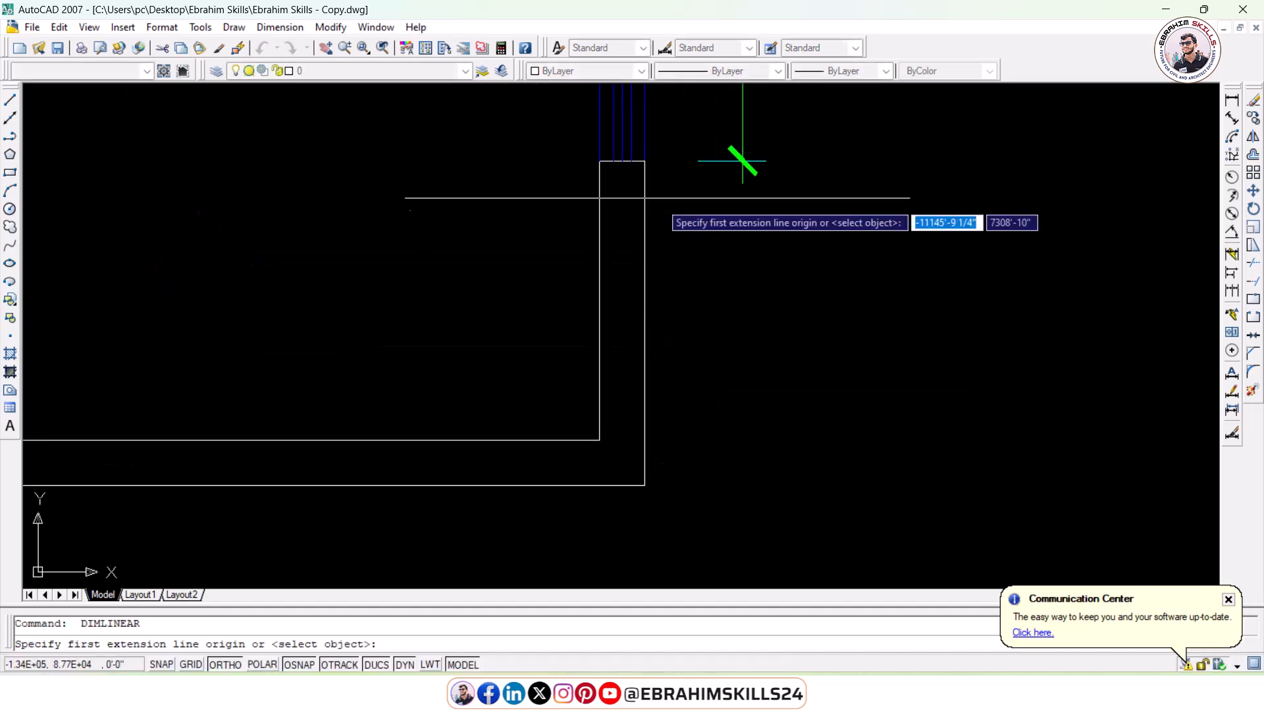
pyautogui.click(644, 161)
pyautogui.click(644, 485)
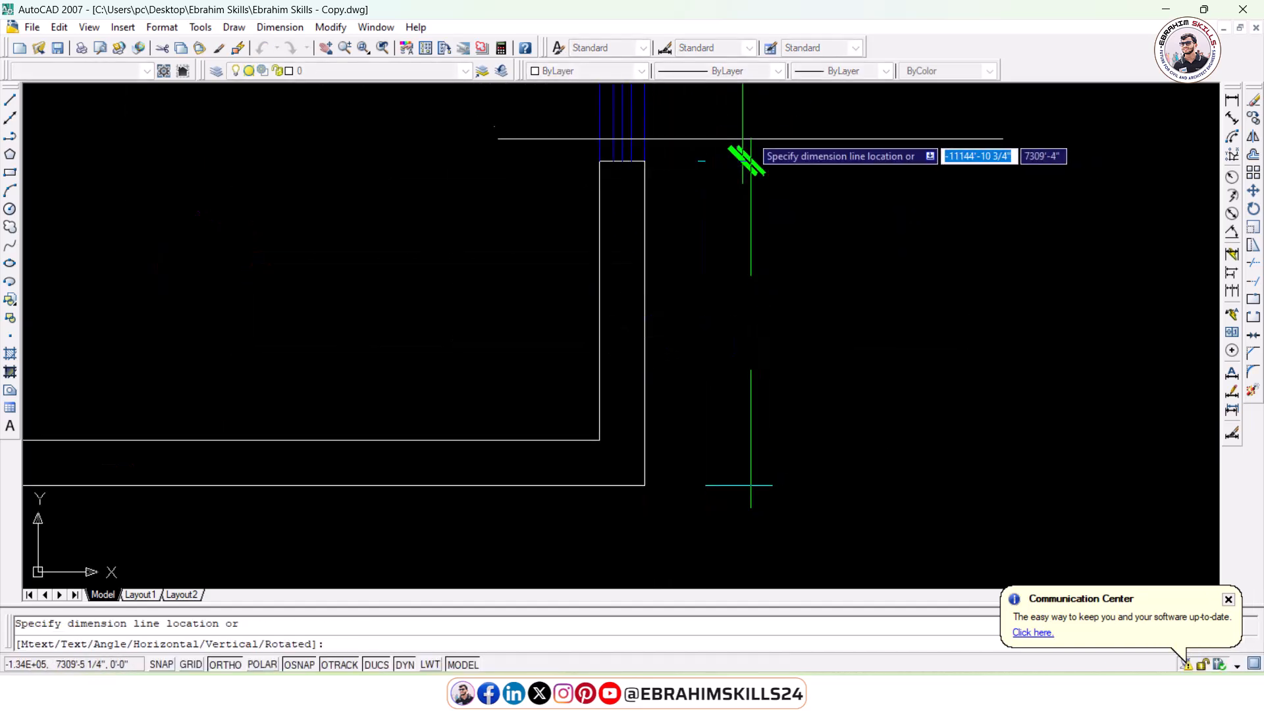
pyautogui.click(748, 157)
# - Add a vertical dimension outside the left wall from its upper outer corner to the window's upper edge
pyautogui.scroll(-3, 747, 158)
pyautogui.moveTo(630, 270); pyautogui.dragTo(661, 289, button='middle')
pyautogui.moveTo(533, 102); pyautogui.dragTo(564, 347, button='middle')
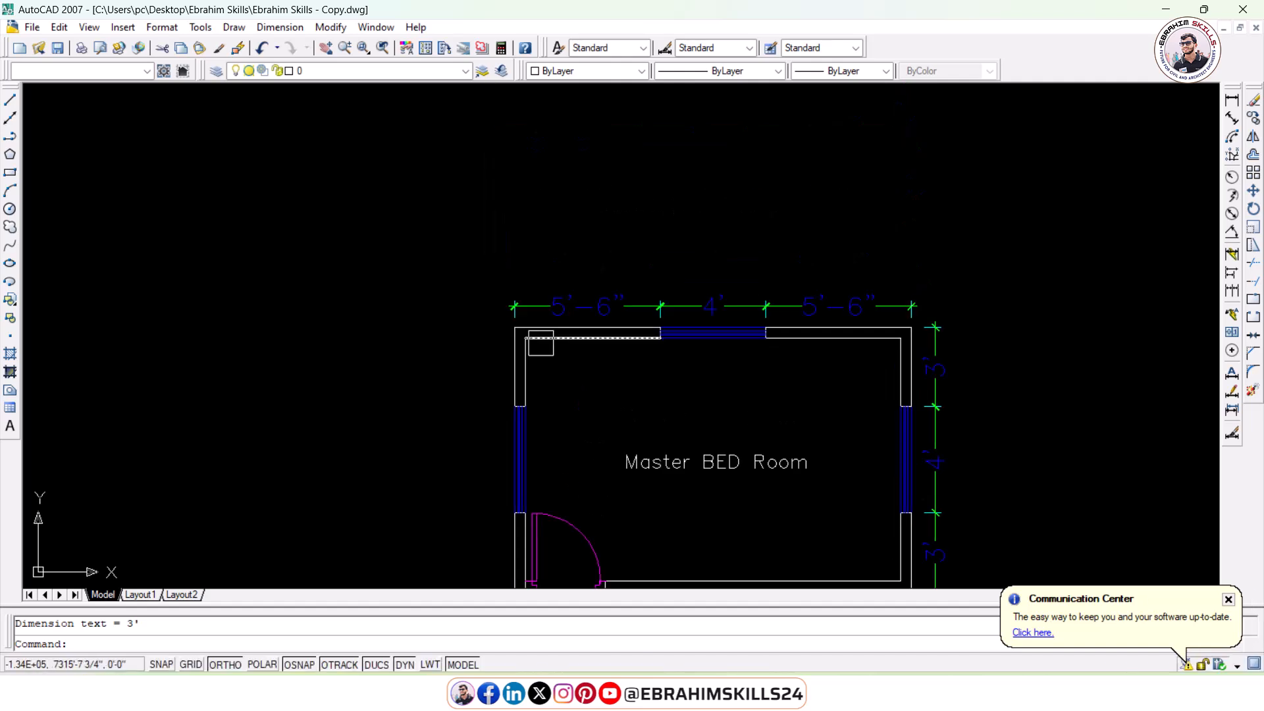
pyautogui.press('Return')
pyautogui.scroll(4, 457, 299)
pyautogui.click(456, 299)
pyautogui.scroll(3, 497, 319)
pyautogui.click(497, 338)
pyautogui.click(443, 338)
# - Add a vertical dimension for the left wall window's length, in line with the one above it
pyautogui.scroll(-3, 508, 329)
pyautogui.press('Return')
pyautogui.moveTo(462, 362); pyautogui.dragTo(492, 248, button='middle')
pyautogui.click(492, 248)
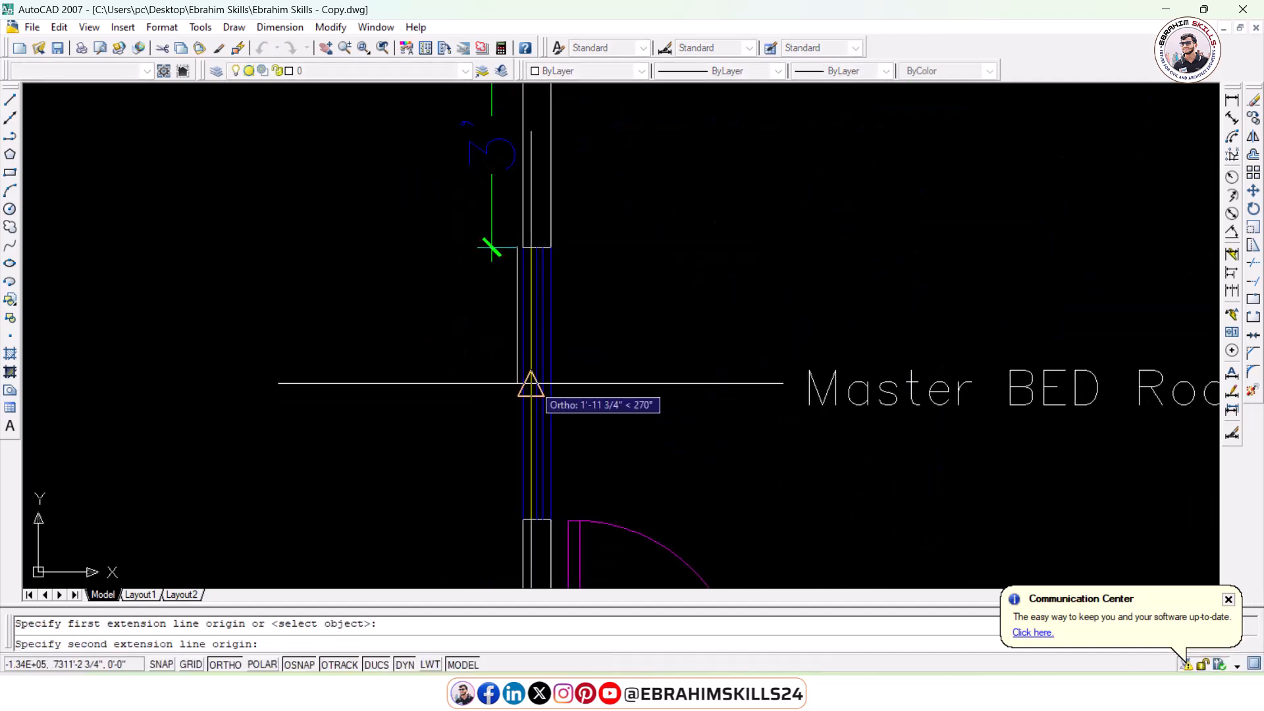
pyautogui.moveTo(527, 366); pyautogui.dragTo(527, 113, button='middle')
pyautogui.click(524, 270)
pyautogui.moveTo(523, 271); pyautogui.dragTo(529, 240, button='middle')
pyautogui.click(492, 117)
# - Add a vertical dimension outside the left wall from the window's lower edge to the bottom outer corner, in the same column
pyautogui.press('Return')
pyautogui.click(527, 261)
pyautogui.click(529, 465)
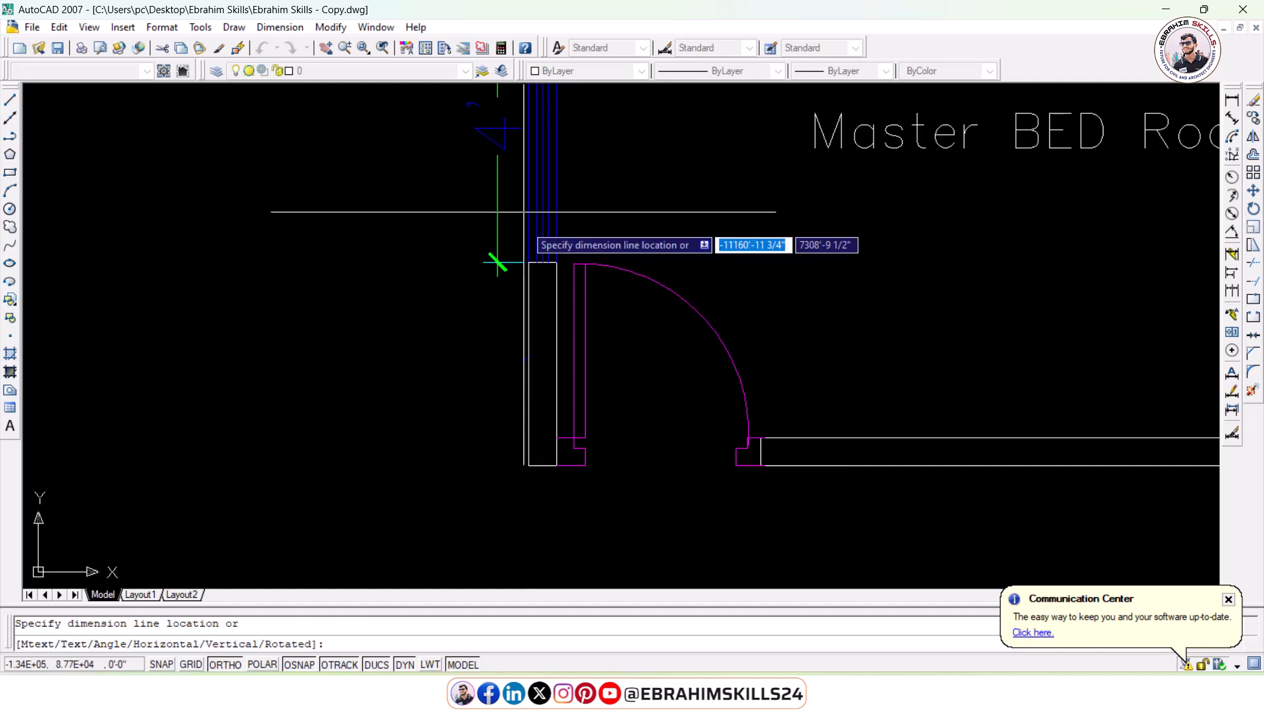
pyautogui.click(495, 263)
# - Add a horizontal dimension for the door opening's width below the bottom wall
pyautogui.moveTo(541, 280); pyautogui.dragTo(412, 158, button='middle')
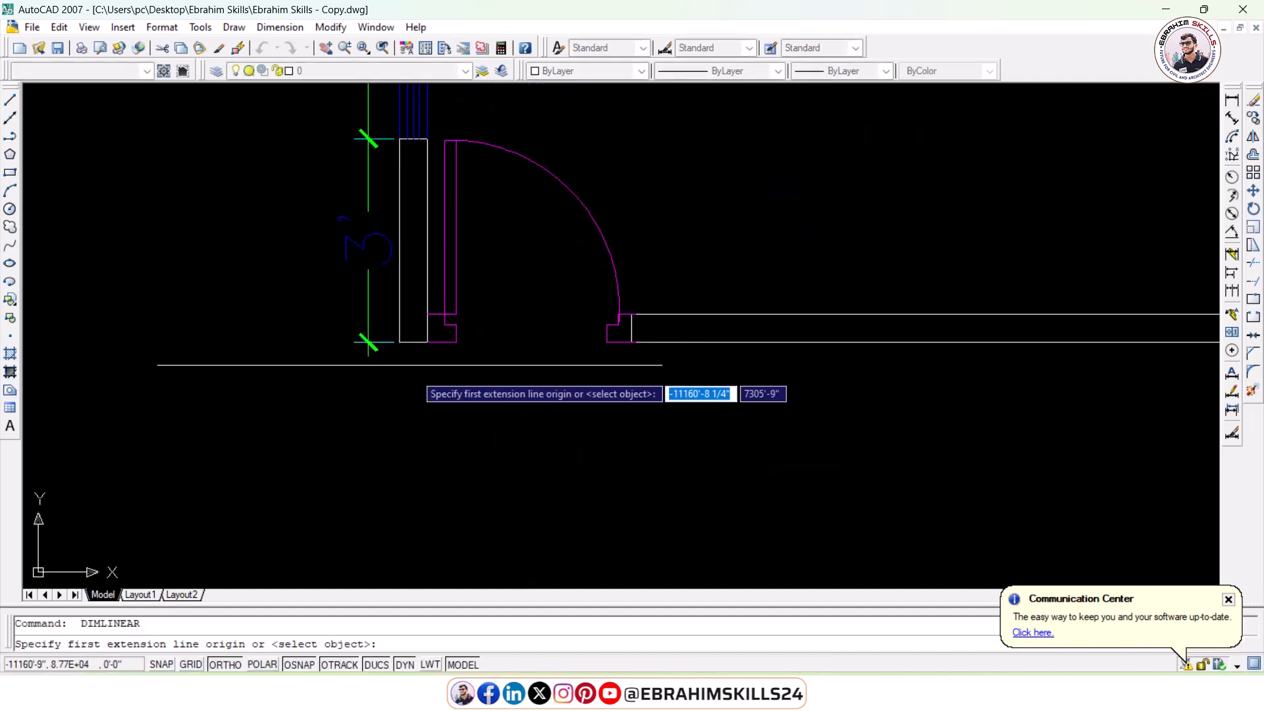
pyautogui.click(427, 341)
pyautogui.click(630, 341)
pyautogui.click(579, 387)
# - Add a horizontal dimension from the door opening's right edge to the bottom wall's right outer corner, in line with the door dimension
pyautogui.moveTo(633, 342); pyautogui.dragTo(442, 330, button='middle')
pyautogui.press('Return')
pyautogui.click(442, 330)
pyautogui.moveTo(684, 369); pyautogui.dragTo(302, 324, button='middle')
pyautogui.click(844, 289)
pyautogui.moveTo(556, 302); pyautogui.dragTo(956, 314, button='middle')
pyautogui.click(807, 312)
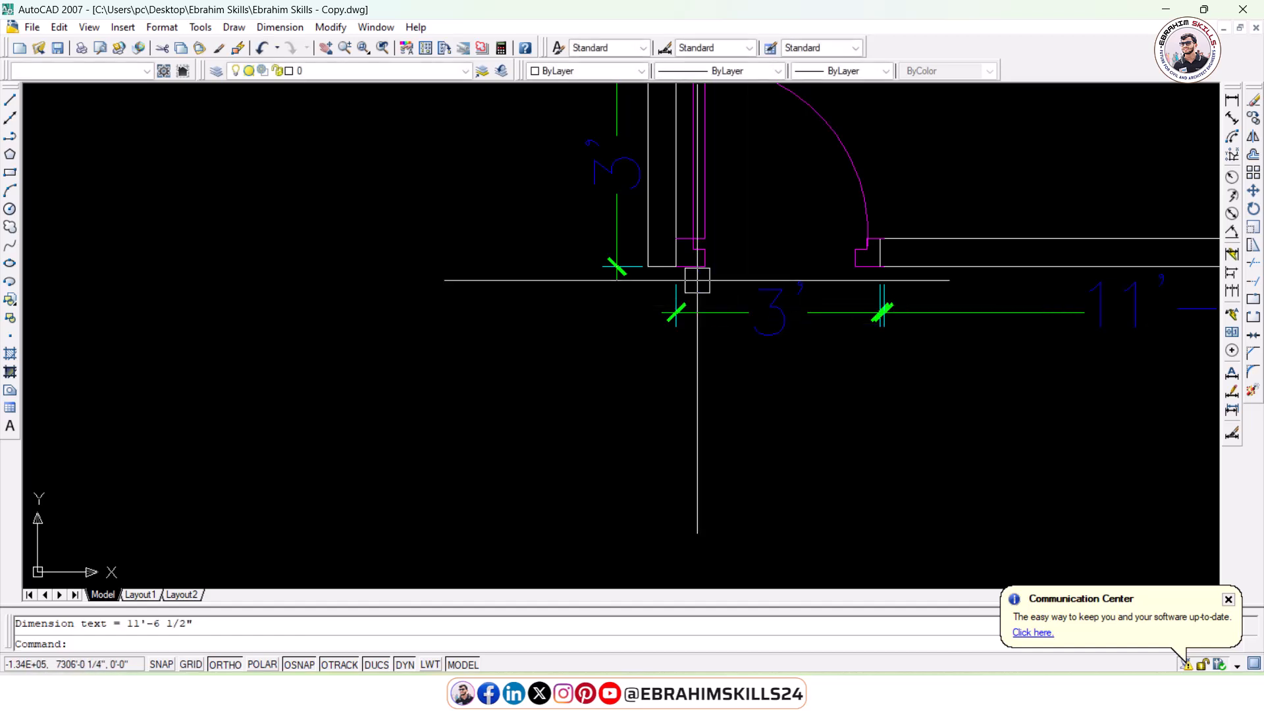
# - Dimension the left wall's thickness at the bottom corner, in the same row as the door opening dimension
pyautogui.scroll(5, 684, 272)
pyautogui.press('Return')
pyautogui.click(660, 257)
pyautogui.click(578, 257)
pyautogui.click(757, 389)
pyautogui.scroll(-6, 790, 385)
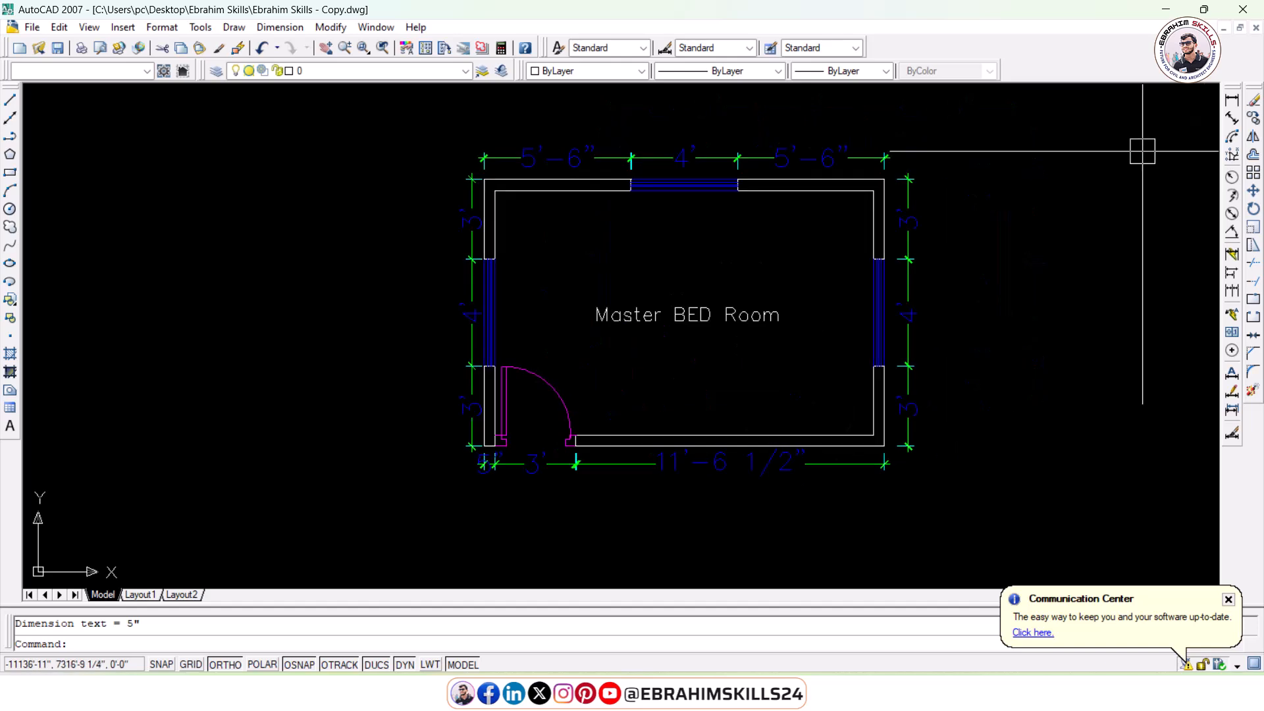
# - Add an overall horizontal dimension between the top wall's outer corners, above the existing row of dimensions
pyautogui.moveTo(746, 310); pyautogui.dragTo(678, 316, button='middle')
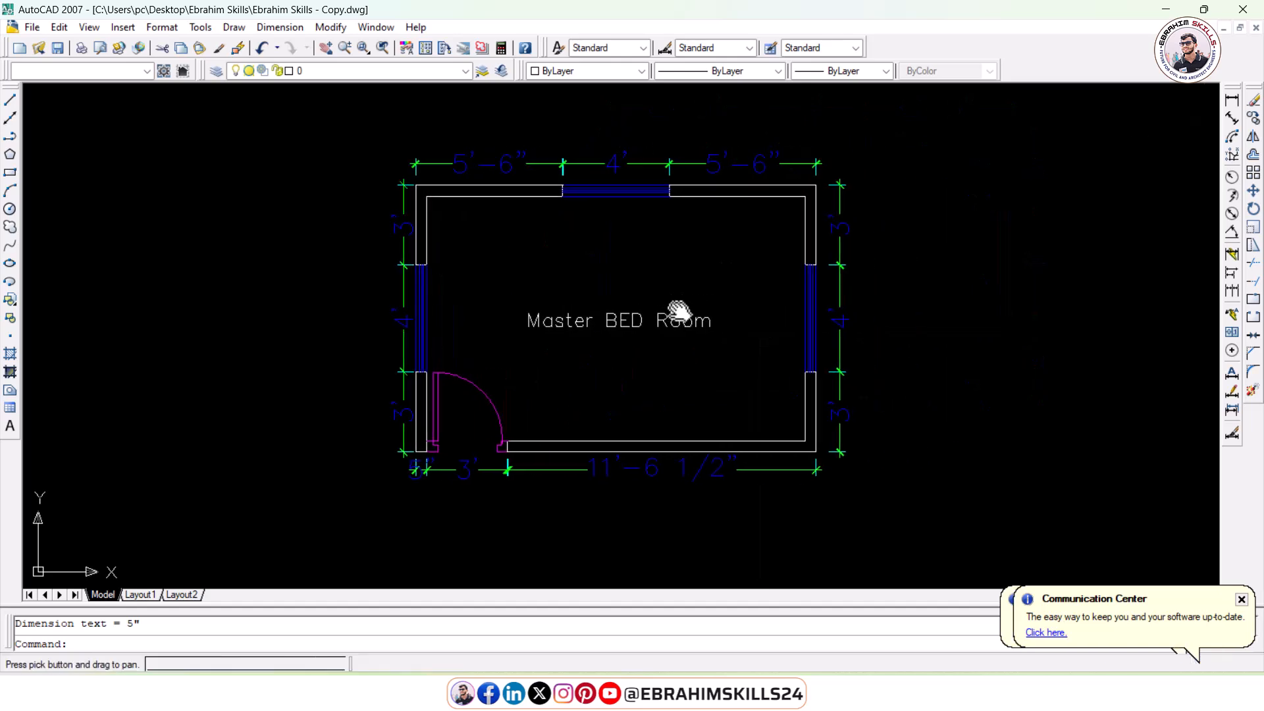
pyautogui.click(1234, 106)
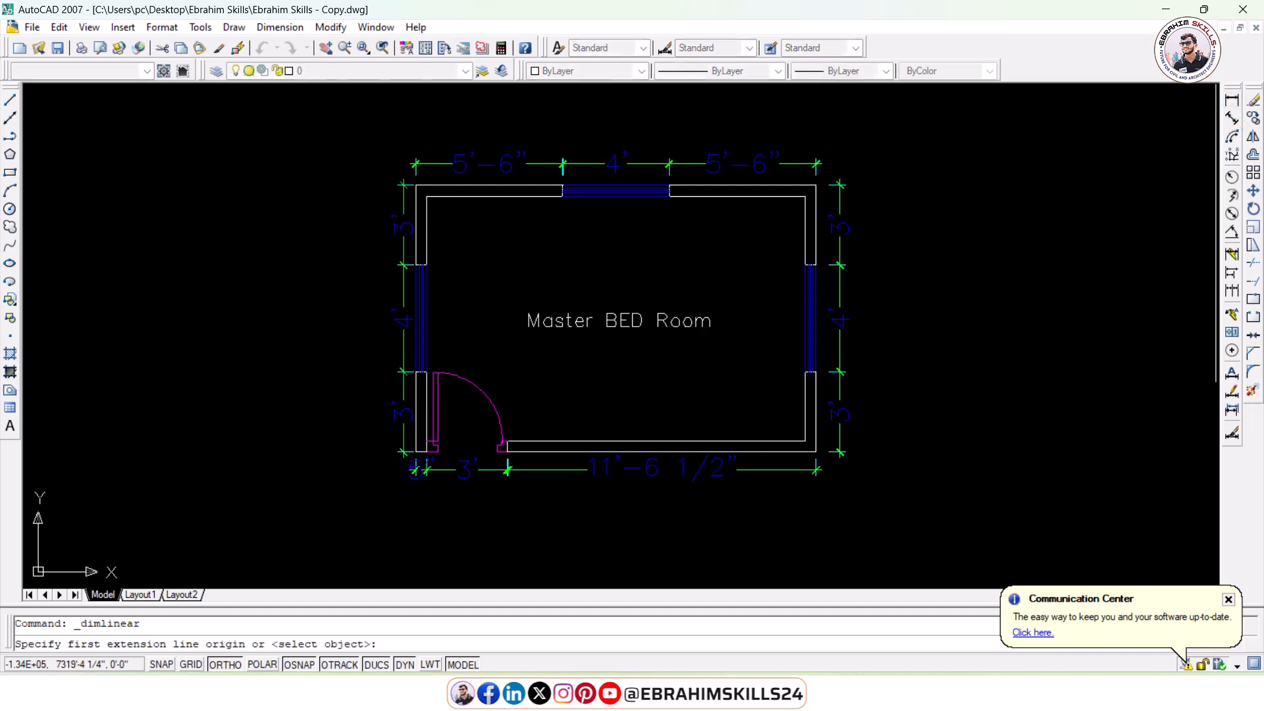
pyautogui.scroll(5, 414, 196)
pyautogui.click(420, 163)
pyautogui.scroll(-5, 483, 214)
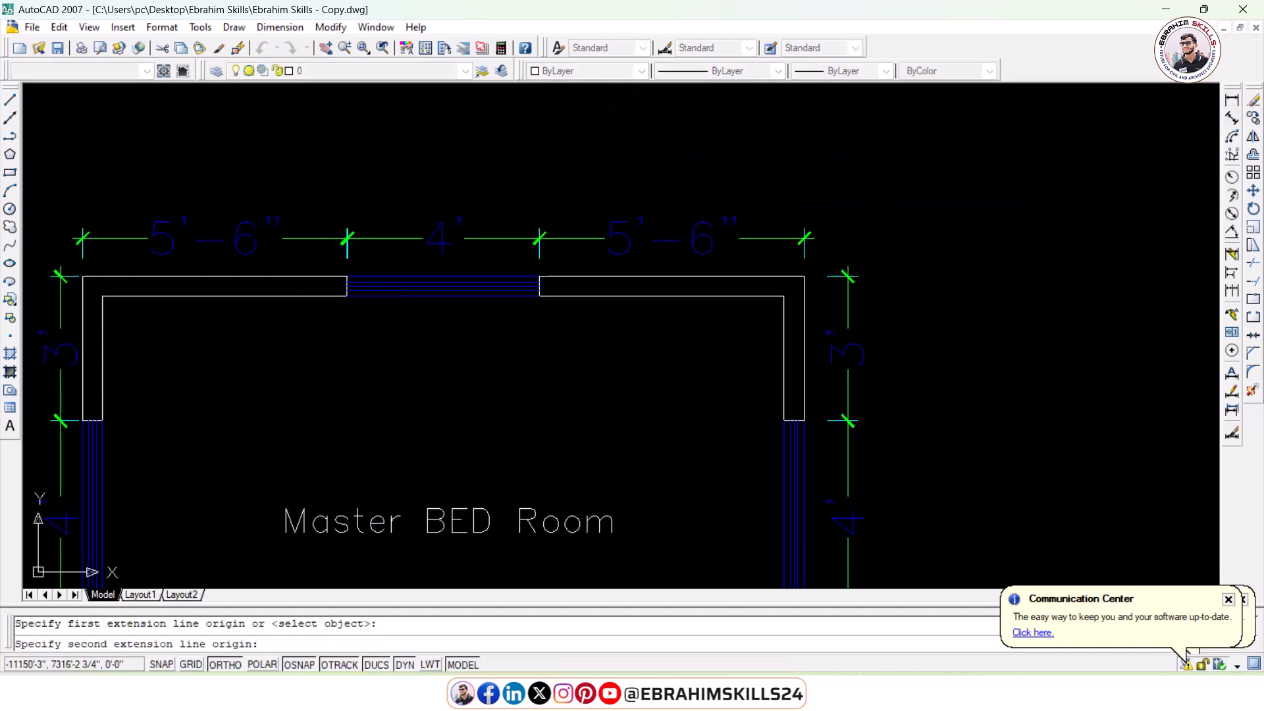
pyautogui.click(803, 277)
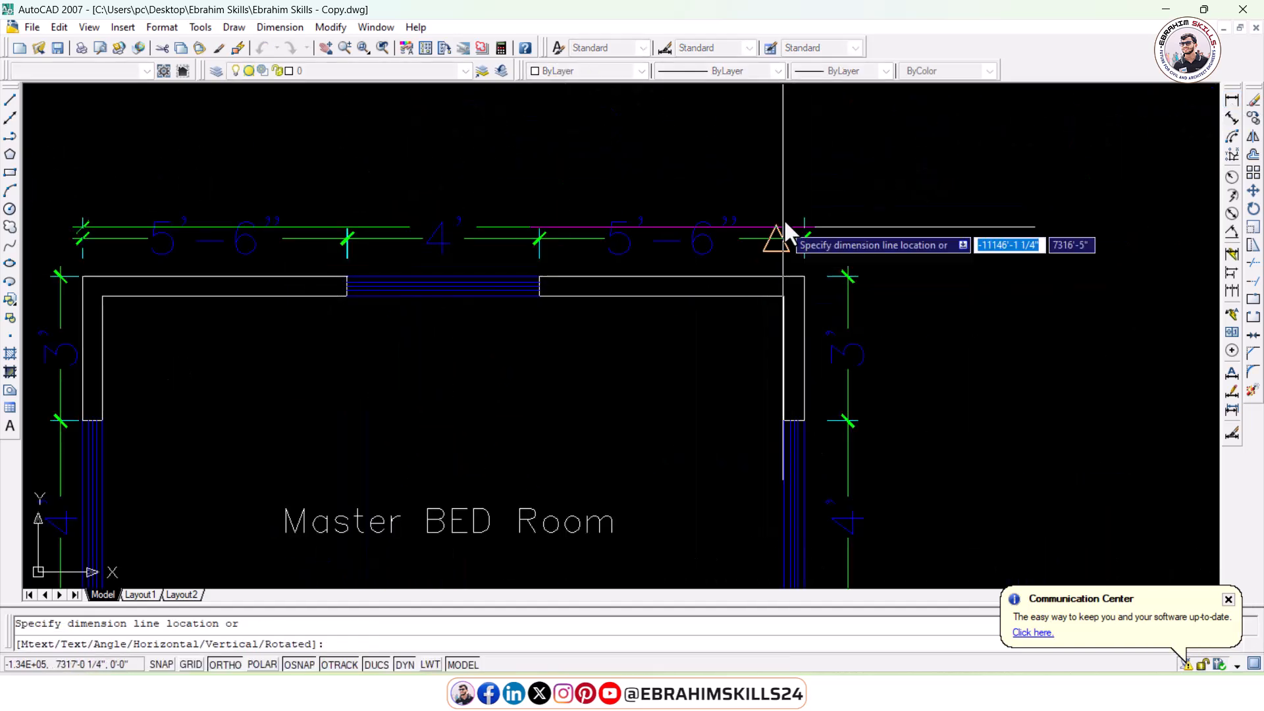
pyautogui.click(803, 169)
# - Add an overall vertical dimension between the right wall's outer corners, outside the existing column of dimensions
pyautogui.moveTo(839, 273); pyautogui.dragTo(775, 150, button='middle')
pyautogui.press('Return')
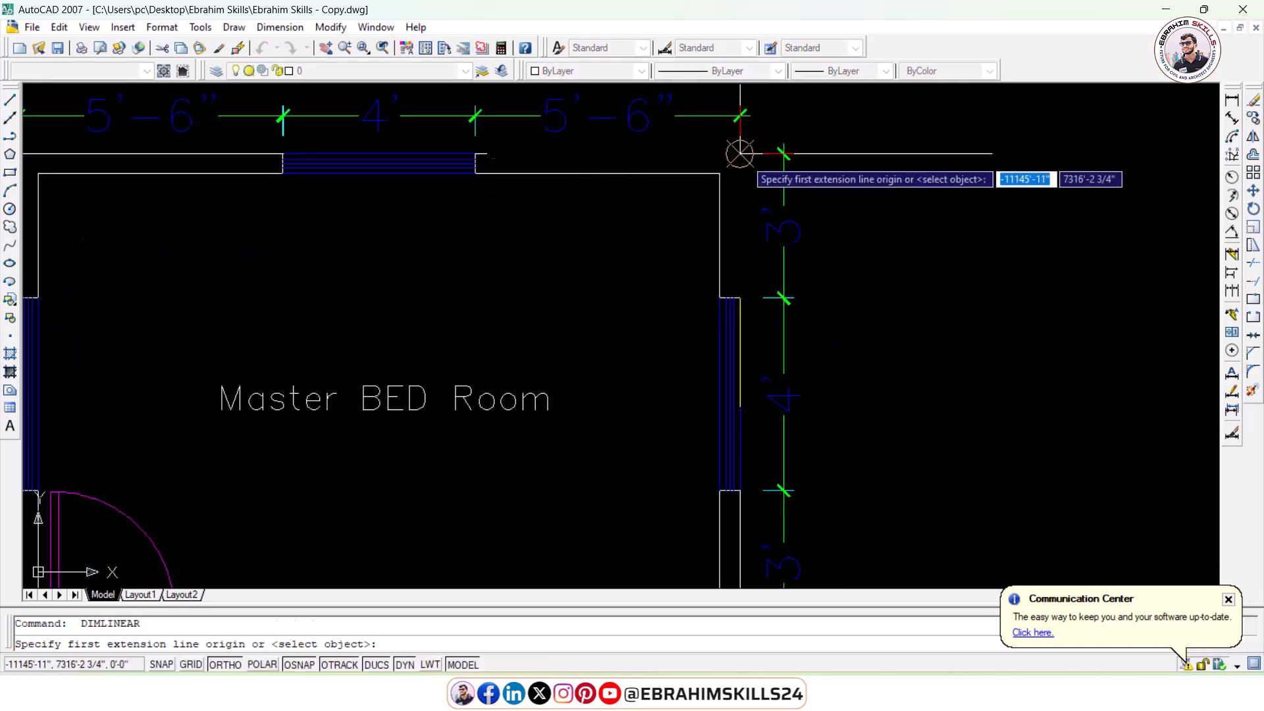
pyautogui.click(740, 154)
pyautogui.scroll(-5, 756, 333)
pyautogui.scroll(6, 719, 310)
pyautogui.click(703, 305)
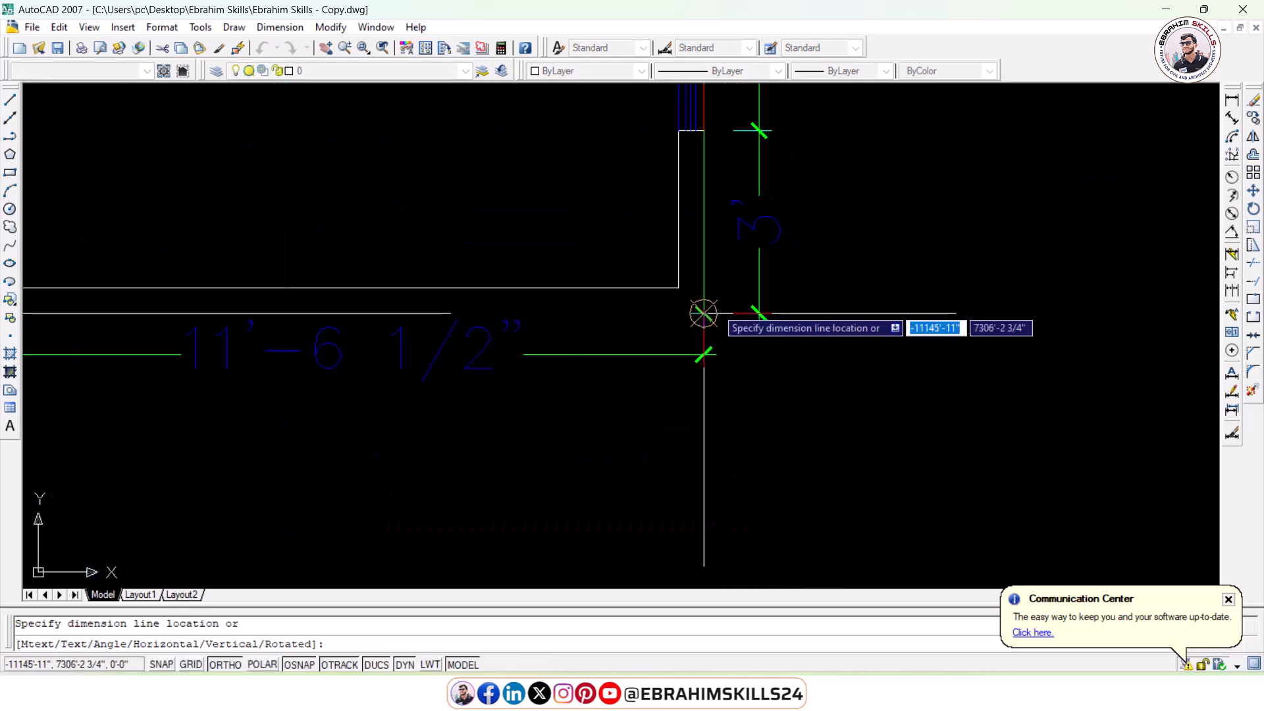
pyautogui.scroll(-4, 757, 275)
pyautogui.click(760, 275)
pyautogui.scroll(2, 816, 263)
pyautogui.scroll(-5, 826, 326)
pyautogui.scroll(3, 744, 290)
pyautogui.scroll(2, 711, 265)
pyautogui.moveTo(711, 266); pyautogui.dragTo(719, 235, button='middle')
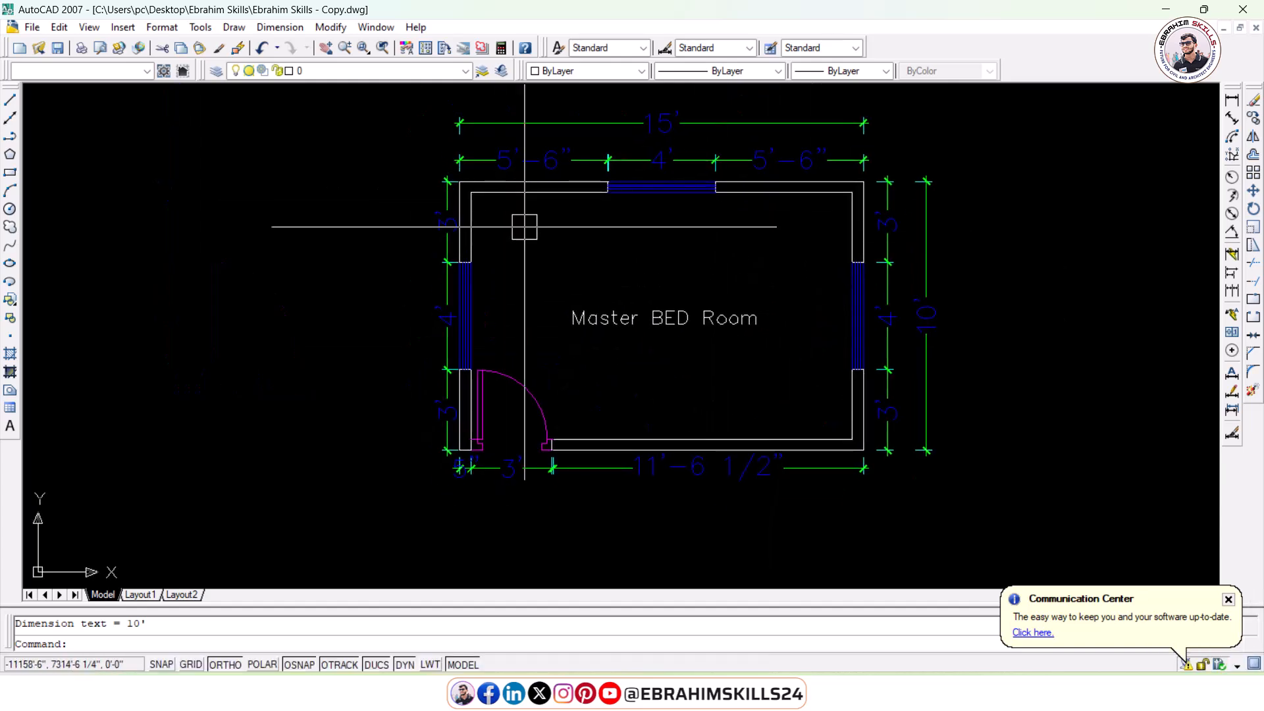
# - Start a hatch and choose the ANSI32 pattern for it
pyautogui.press('Return')
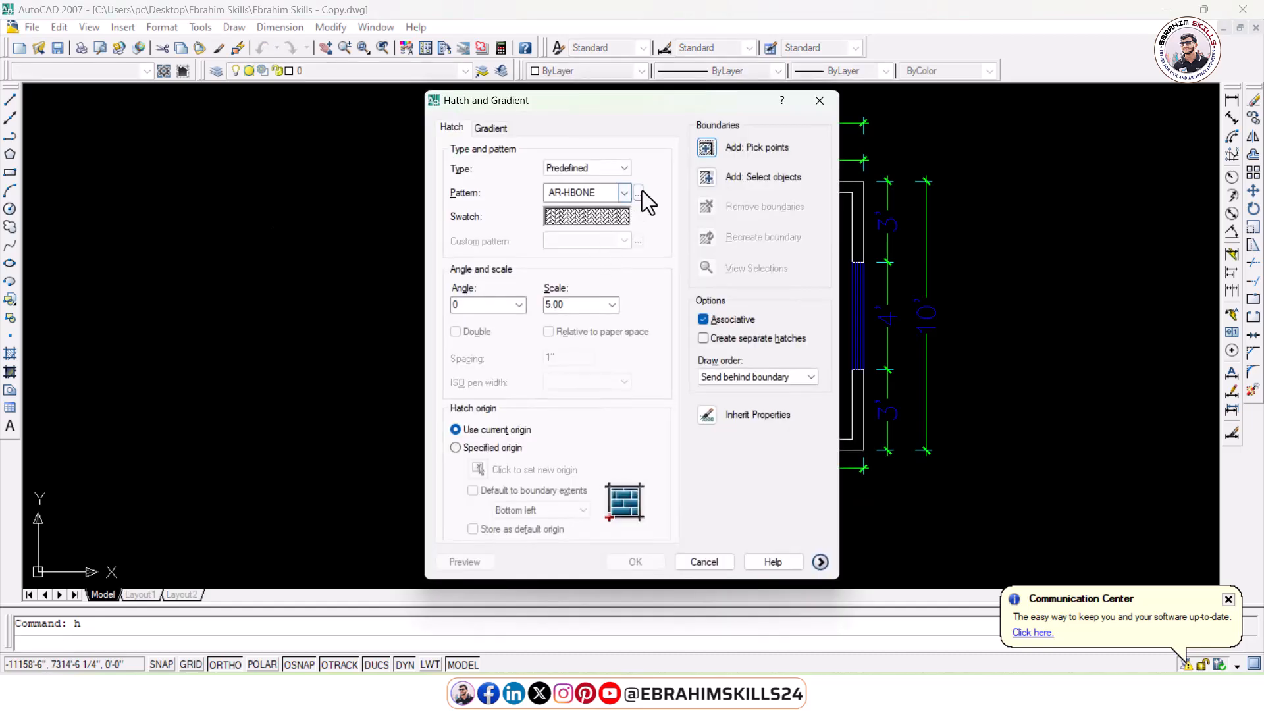
pyautogui.click(638, 192)
pyautogui.scroll(-3, 638, 319)
pyautogui.scroll(-2, 638, 319)
pyautogui.click(512, 195)
pyautogui.click(591, 245)
pyautogui.click(602, 500)
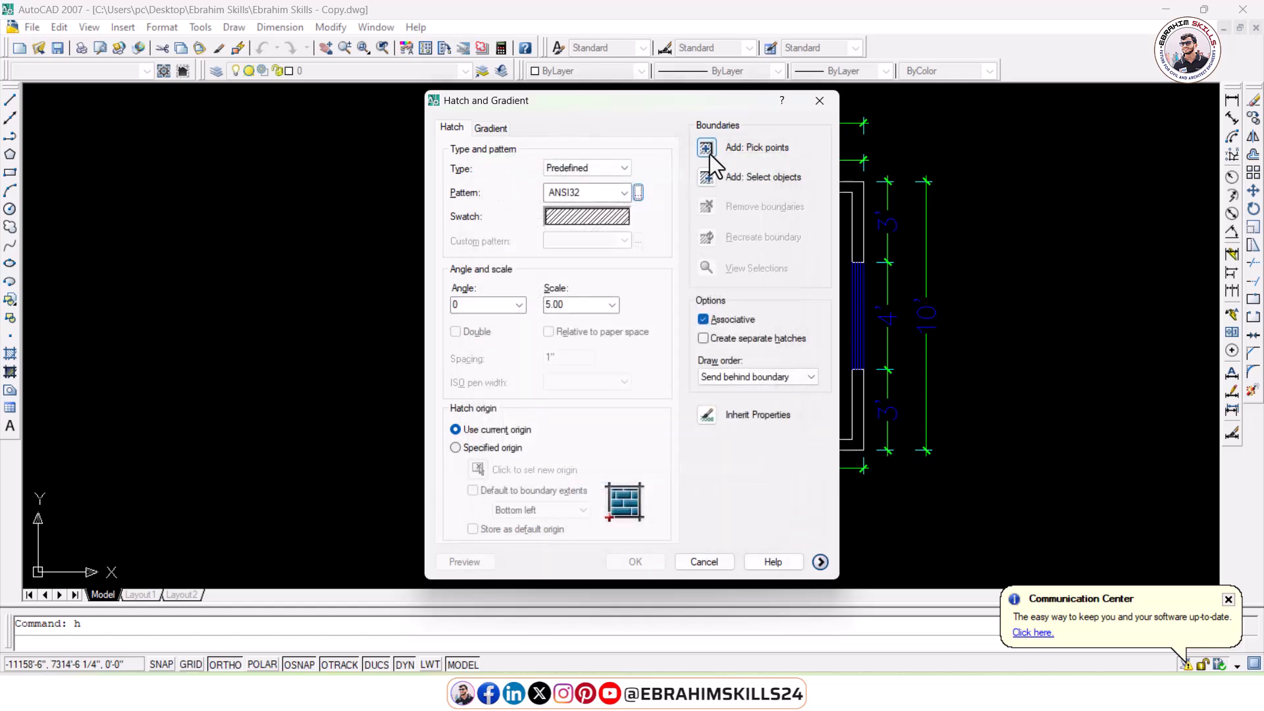
# - Fill all four wall sections between the windows and the door with the ANSI32 hatch at scale 5
pyautogui.click(706, 147)
pyautogui.scroll(3, 515, 178)
pyautogui.scroll(3, 511, 187)
pyautogui.click(489, 190)
pyautogui.scroll(-6, 471, 205)
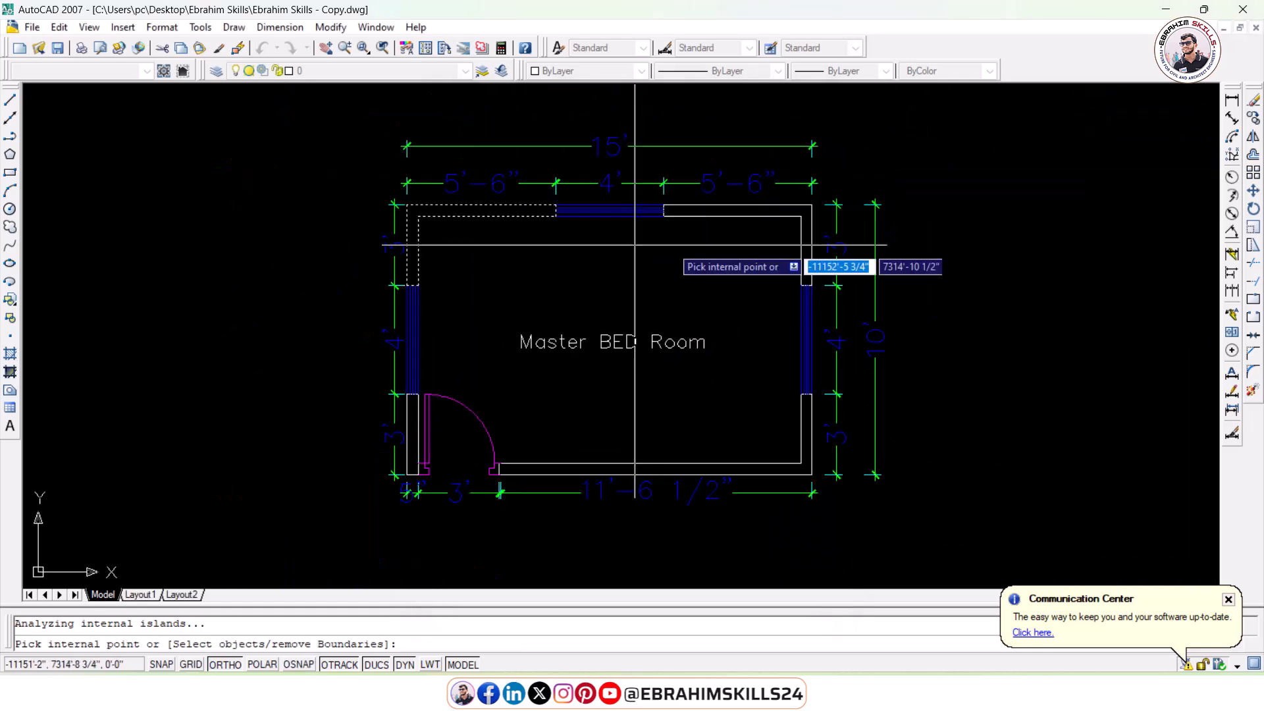
pyautogui.scroll(3, 747, 221)
pyautogui.click(766, 189)
pyautogui.scroll(-2, 697, 397)
pyautogui.moveTo(697, 398); pyautogui.dragTo(713, 313, button='middle')
pyautogui.moveTo(717, 477); pyautogui.dragTo(747, 372, button='middle')
pyautogui.scroll(3, 739, 433)
pyautogui.click(747, 375)
pyautogui.scroll(-4, 527, 418)
pyautogui.scroll(5, 474, 394)
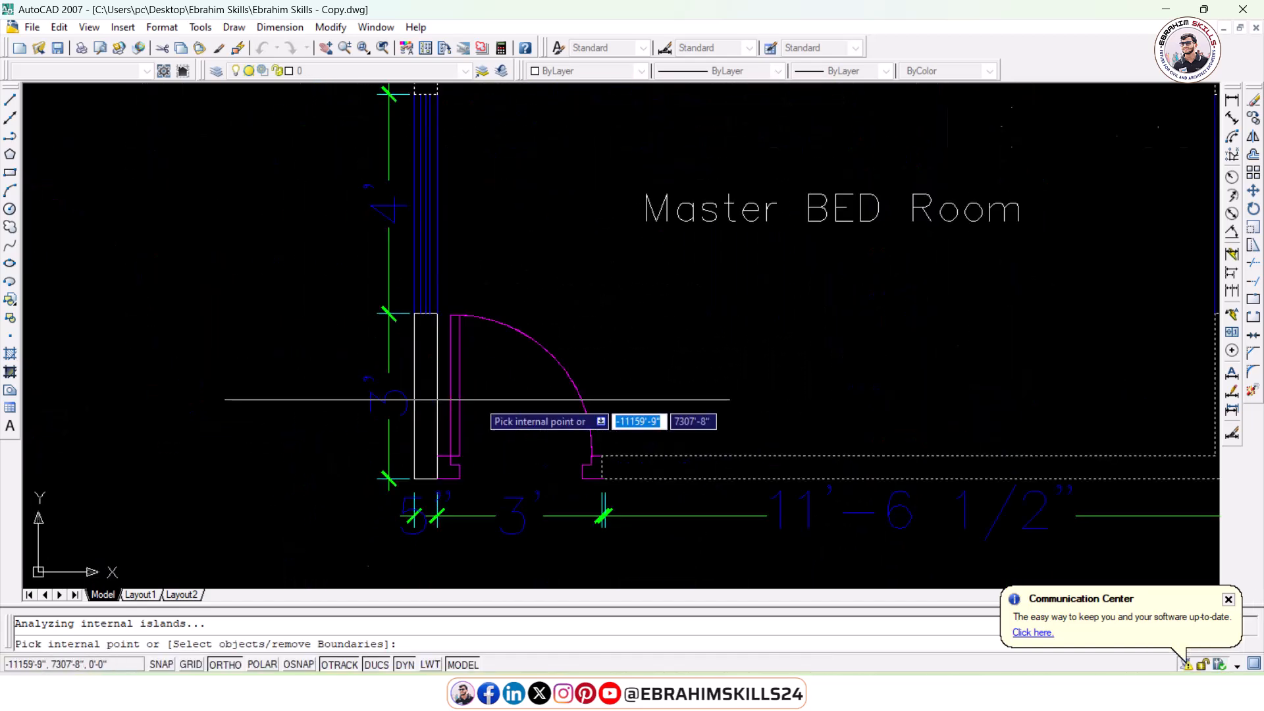
pyautogui.scroll(-2, 454, 412)
pyautogui.scroll(-3, 454, 412)
pyautogui.press('Return')
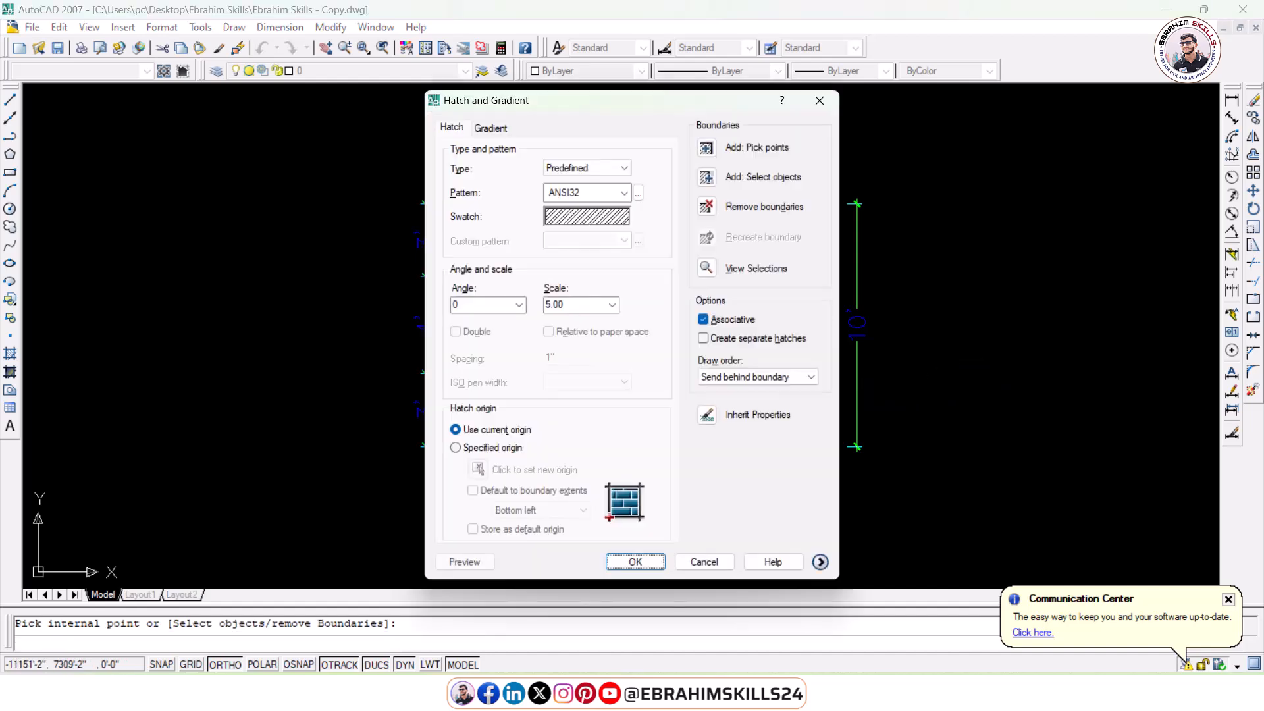
pyautogui.press('Return')
# - Change the wall hatch to a brownish yellow from the AutoCAD index colors
pyautogui.scroll(5, 731, 208)
pyautogui.click(793, 431)
pyautogui.click(571, 72)
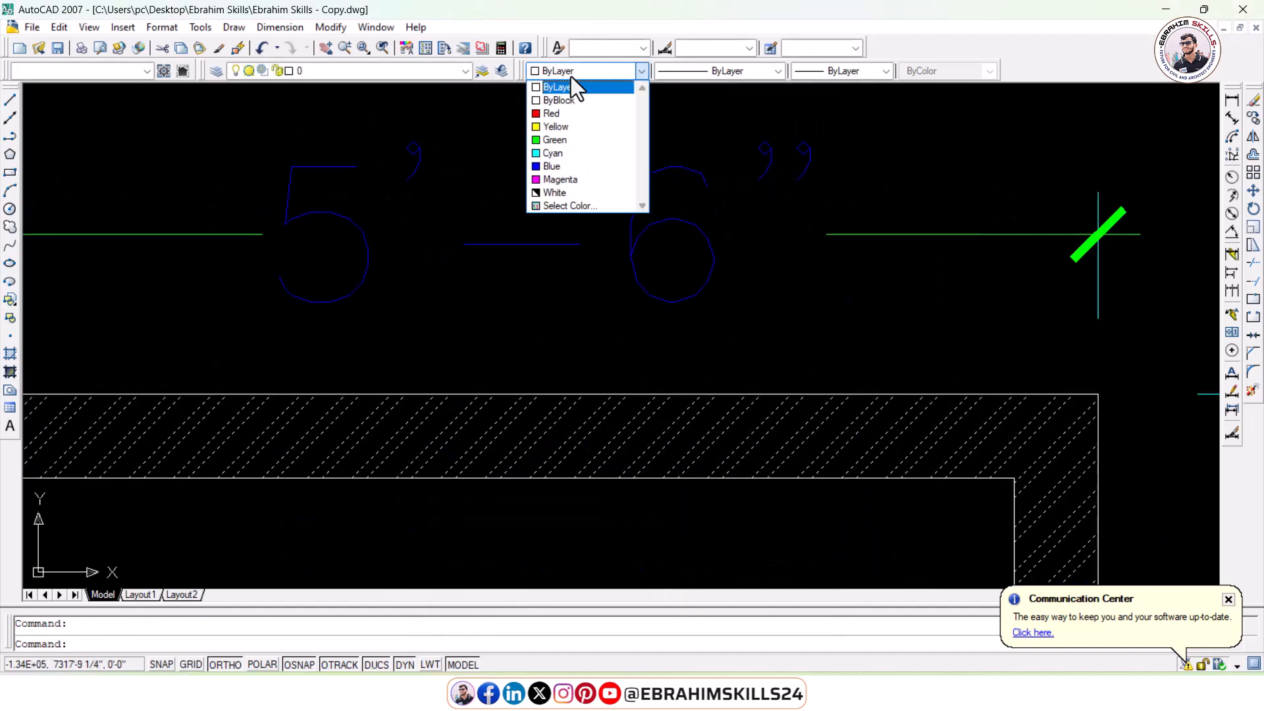
pyautogui.click(556, 206)
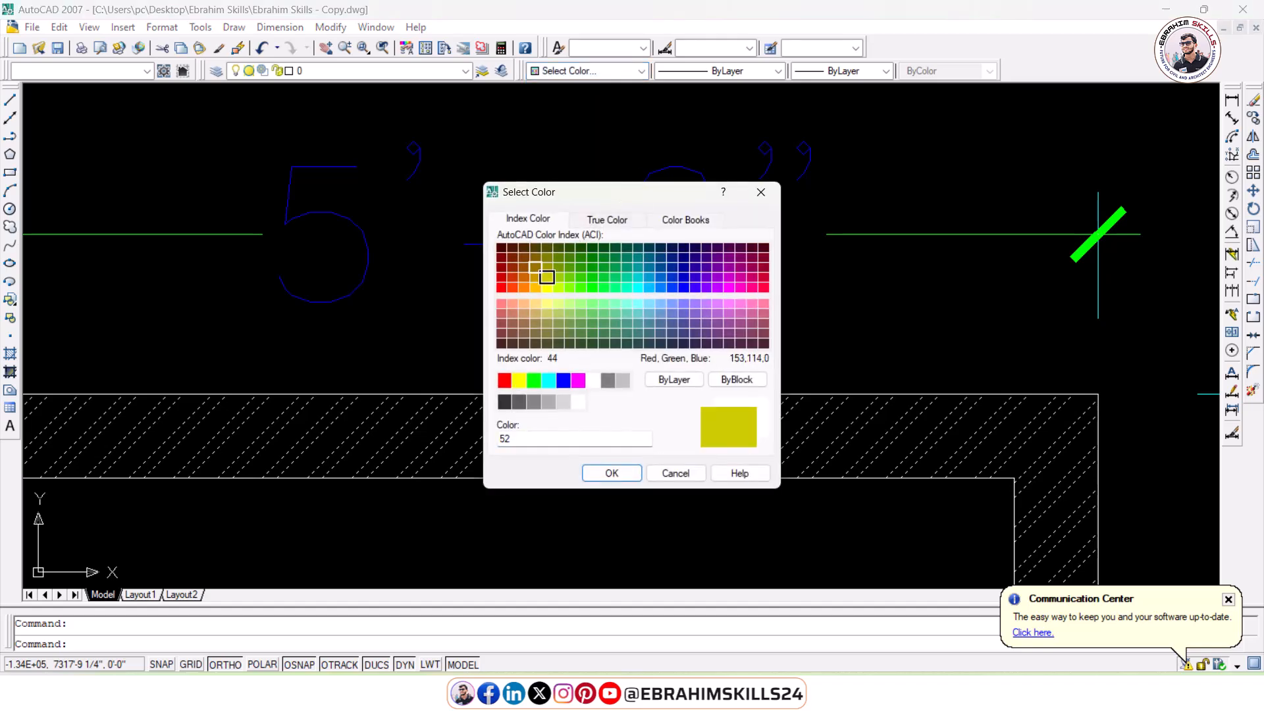
pyautogui.click(626, 472)
pyautogui.scroll(-7, 735, 341)
pyautogui.moveTo(727, 457); pyautogui.dragTo(799, 260, button='middle')
pyautogui.press('Escape')
pyautogui.scroll(-4, 725, 290)
pyautogui.moveTo(713, 301)
pyautogui.mouseDown(button='middle')
pyautogui.moveTo(707, 268)
pyautogui.moveTo(656, 312)
pyautogui.mouseUp(button='middle')
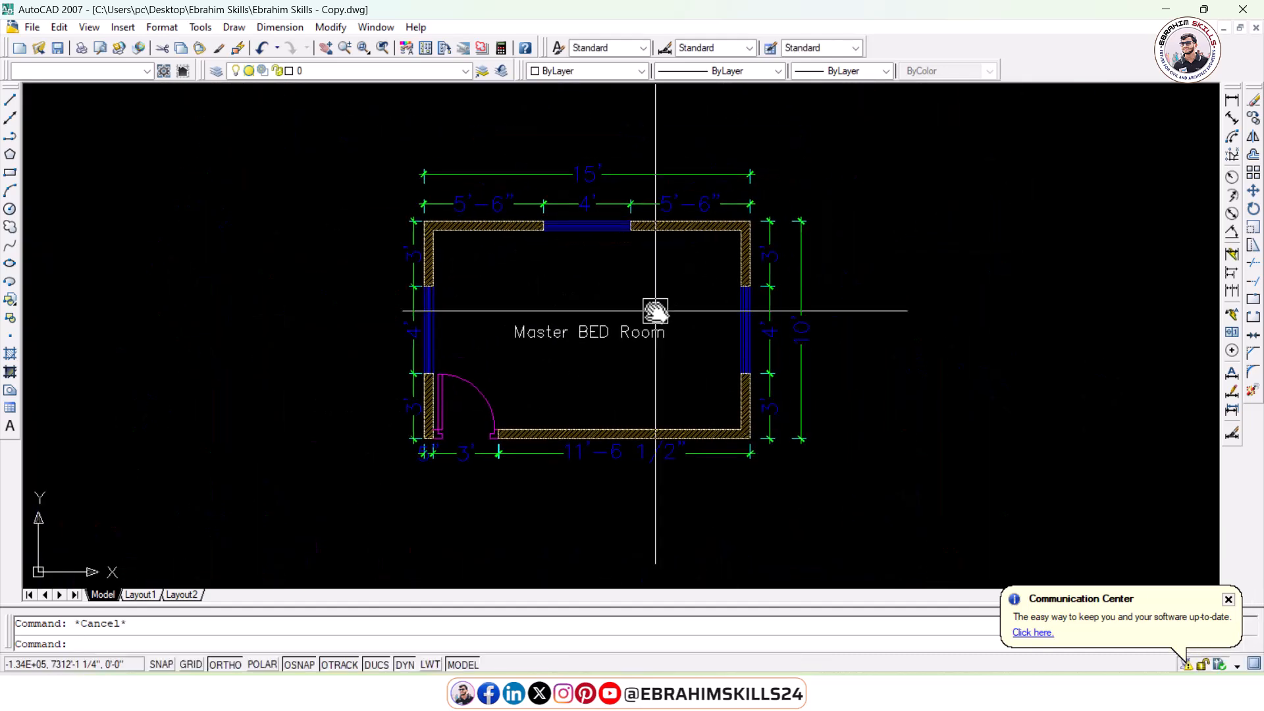
# - Examine the floor plan's hatched walls, windows, door and dimensions up close and as a whole
pyautogui.scroll(3, 576, 320)
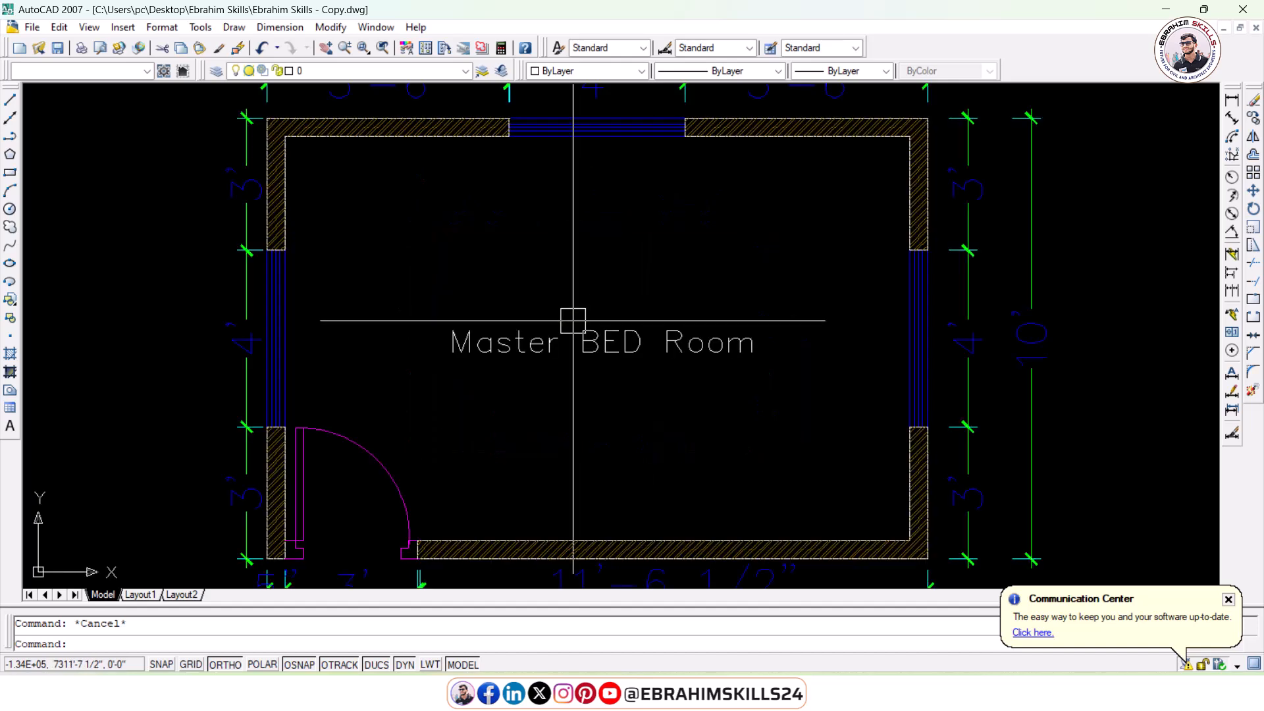
pyautogui.scroll(2, 572, 321)
pyautogui.scroll(-5, 642, 305)
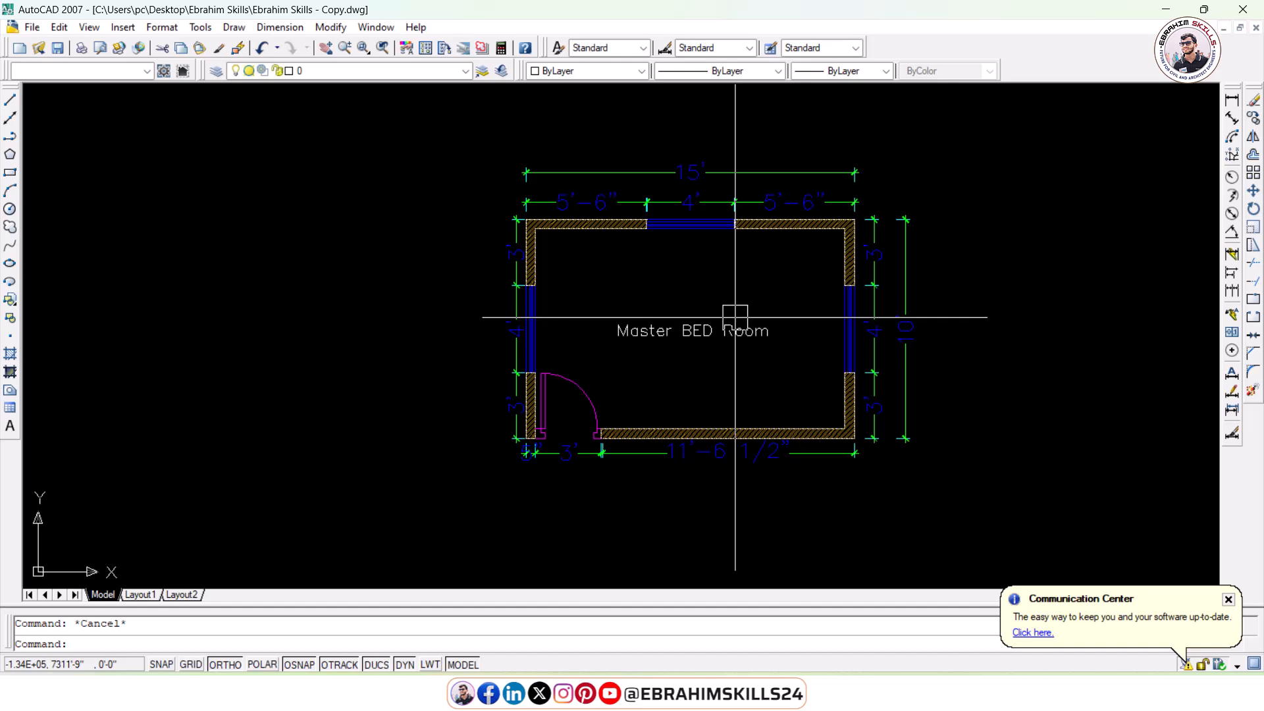
pyautogui.moveTo(738, 300); pyautogui.dragTo(663, 313, button='middle')
pyautogui.scroll(3, 544, 387)
pyautogui.scroll(-2, 606, 380)
pyautogui.scroll(-2, 395, 366)
pyautogui.scroll(1, 622, 361)
pyautogui.moveTo(829, 315); pyautogui.dragTo(696, 313, button='middle')
pyautogui.scroll(3, 434, 278)
pyautogui.moveTo(410, 241); pyautogui.dragTo(509, 297, button='middle')
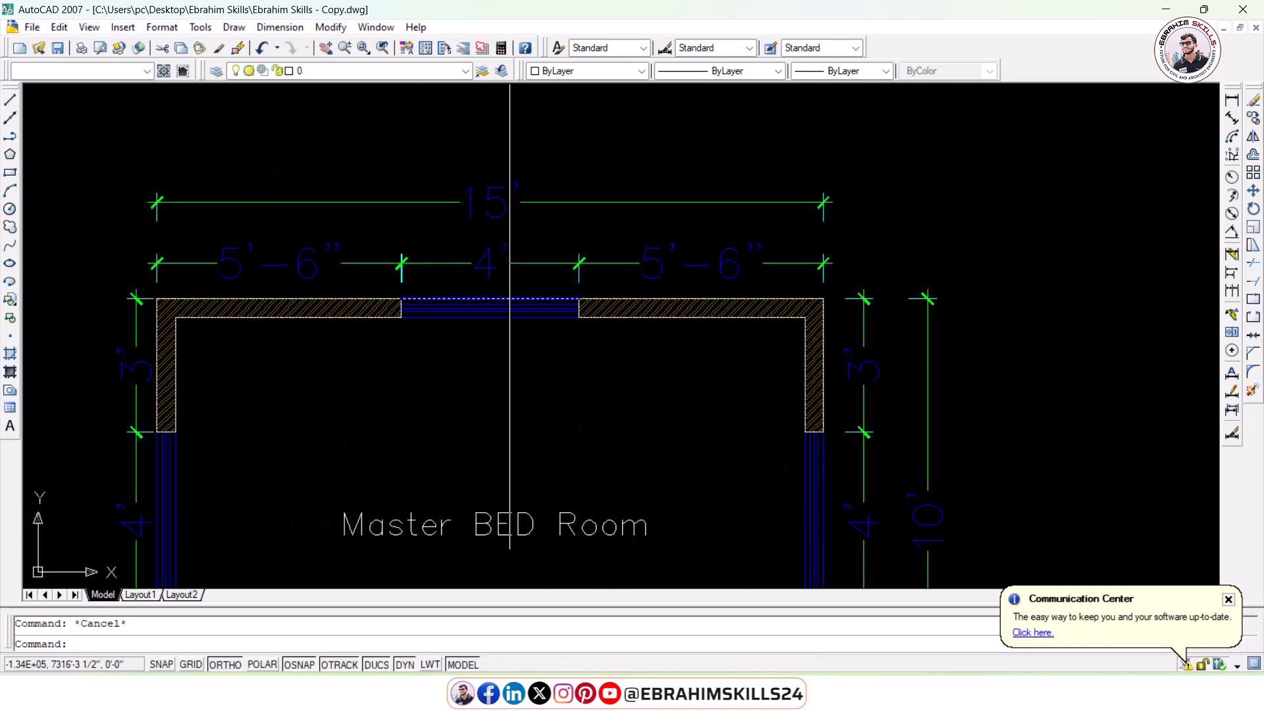
pyautogui.scroll(-6, 501, 334)
pyautogui.moveTo(599, 356)
pyautogui.mouseDown(button='middle')
pyautogui.moveTo(395, 302)
pyautogui.moveTo(561, 359)
pyautogui.moveTo(606, 353)
pyautogui.moveTo(587, 311)
pyautogui.mouseUp(button='middle')
pyautogui.scroll(2, 394, 302)
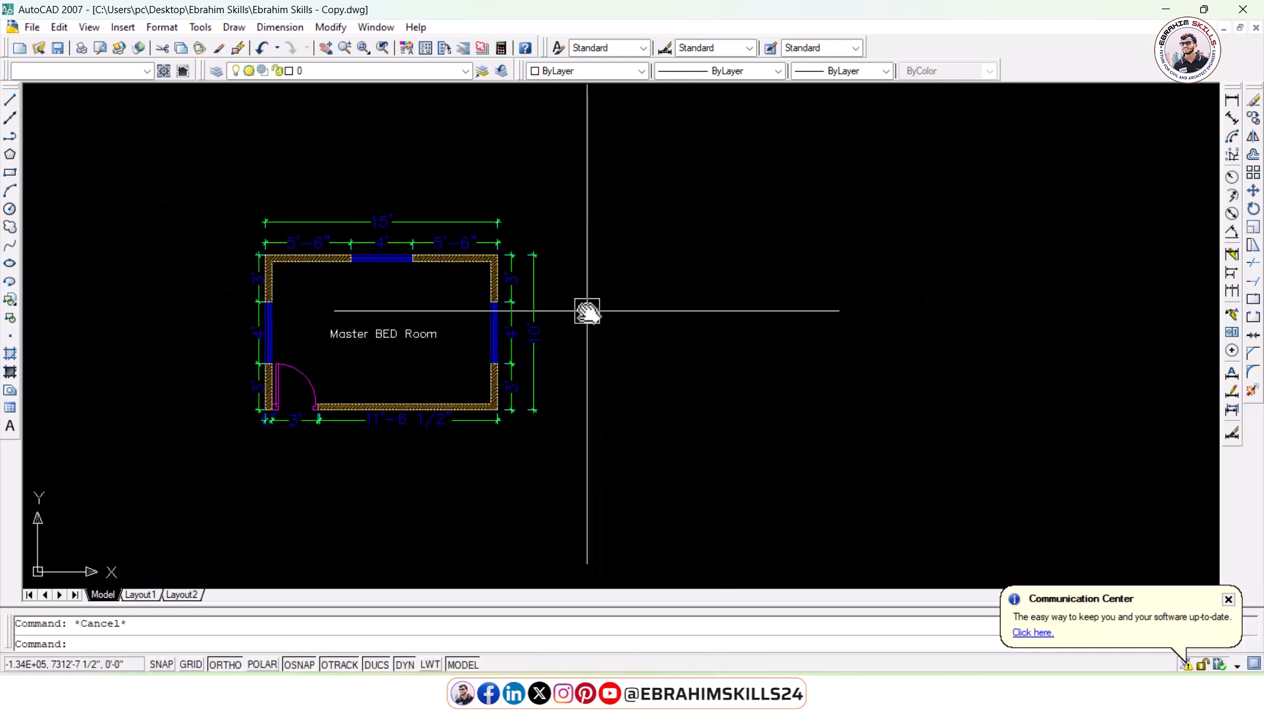
pyautogui.scroll(8, 395, 259)
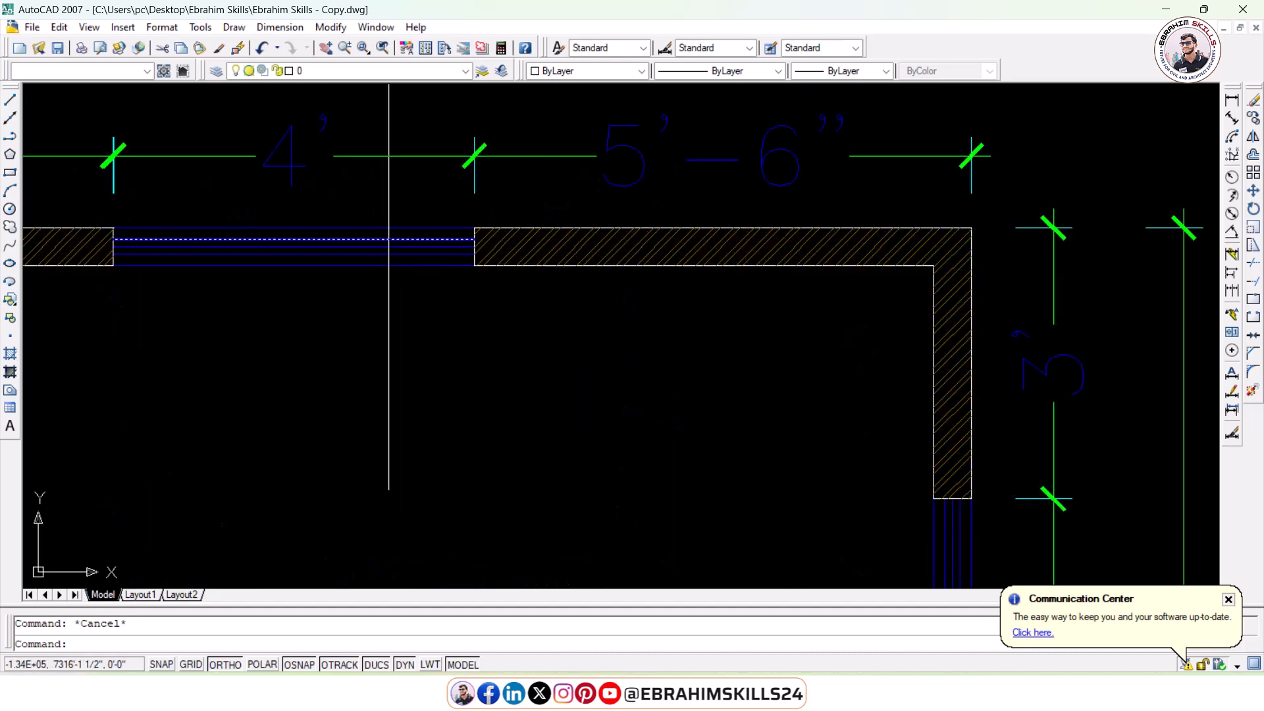
# - Draw a nearly flat rectangle 4' long in the empty space beside the floor plan as a base line
pyautogui.scroll(-8, 348, 284)
pyautogui.click(10, 172)
pyautogui.click(664, 388)
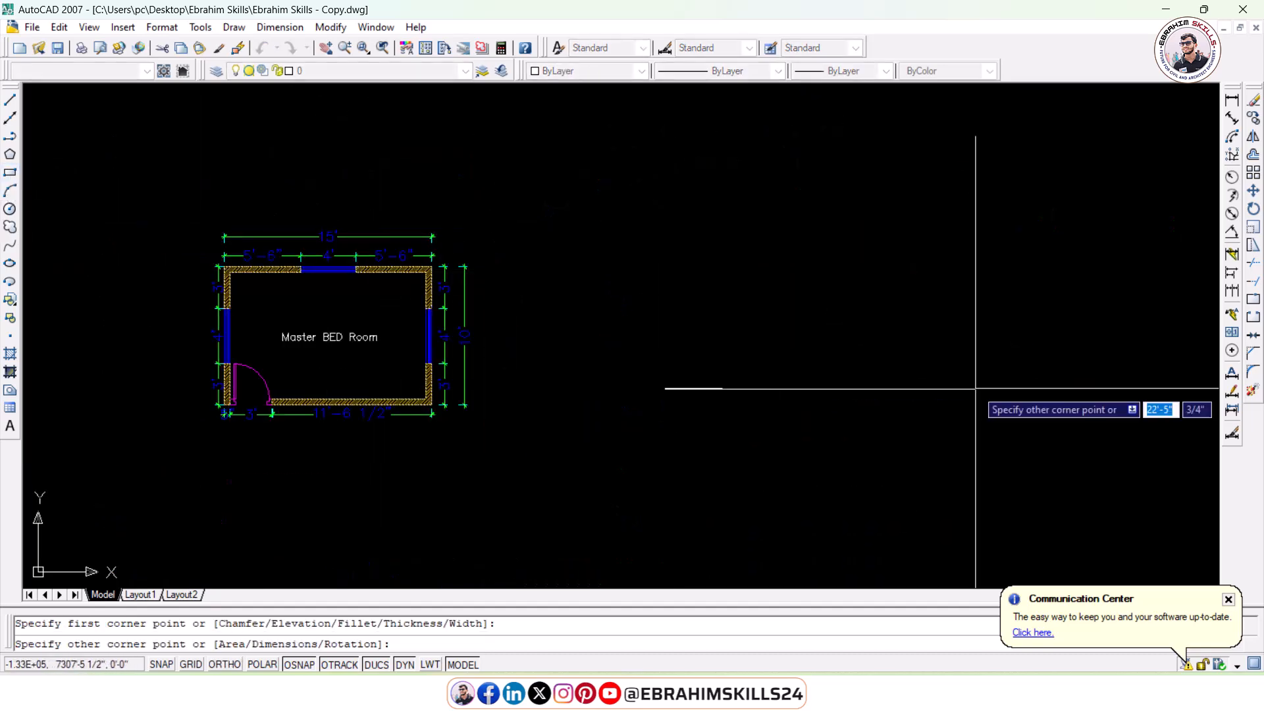
pyautogui.write("4'")
pyautogui.press('Return')
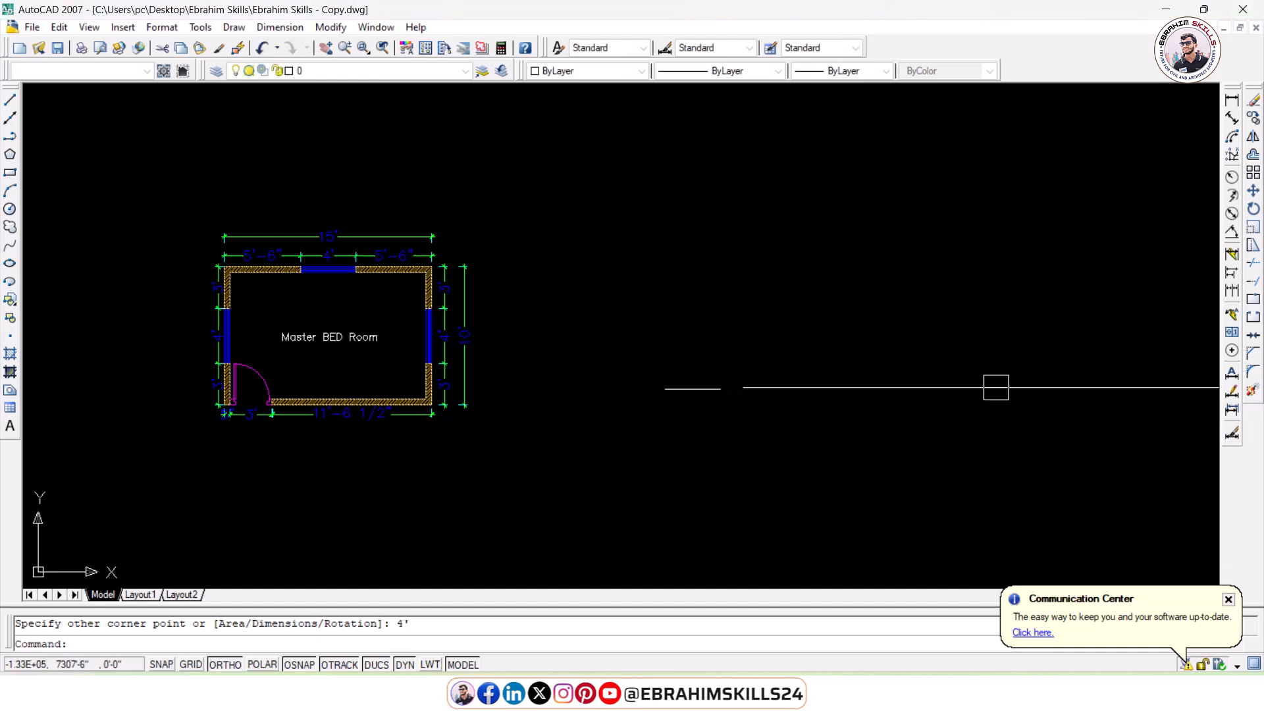
# - Draw lines from the base's right end 4.5' up, 4' left and back down to enclose a frame
pyautogui.write('l')
pyautogui.press('Return')
pyautogui.click(694, 402)
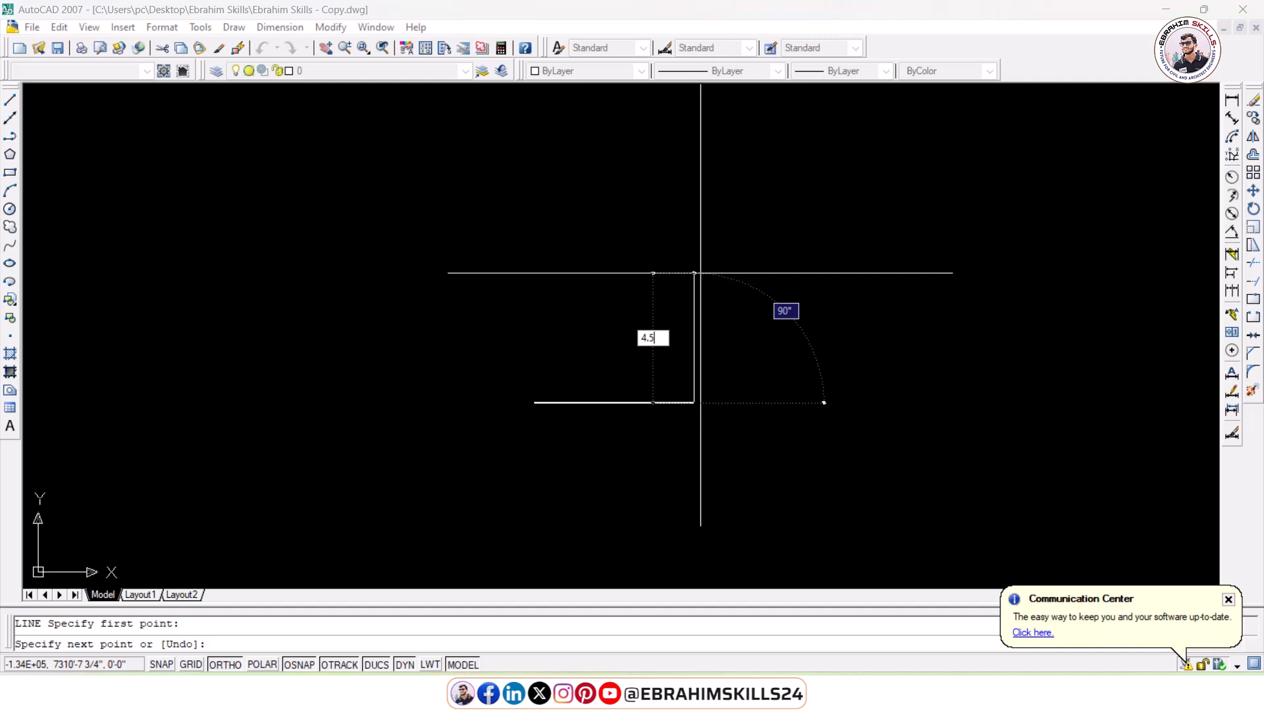
pyautogui.write("4.5'")
pyautogui.press('Return')
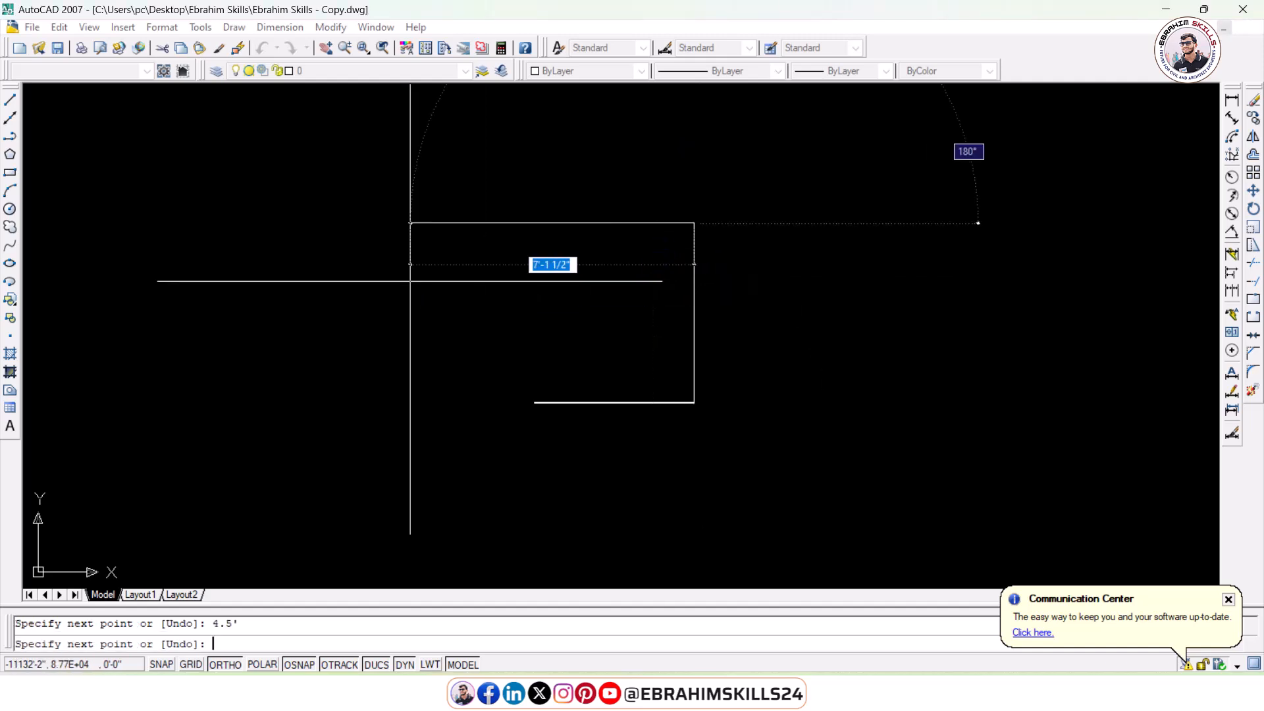
pyautogui.press('Return')
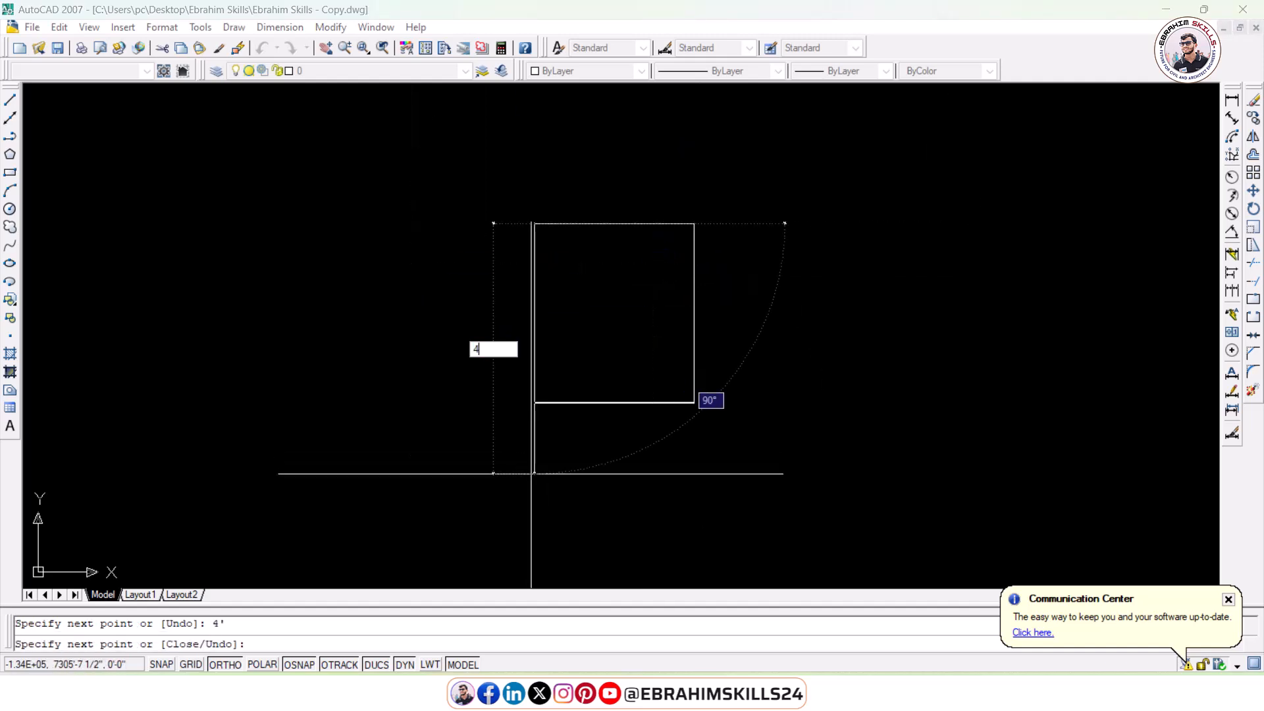
pyautogui.press('Return')
pyautogui.press('Return')
pyautogui.scroll(2, 597, 394)
pyautogui.moveTo(608, 300); pyautogui.dragTo(574, 360, button='middle')
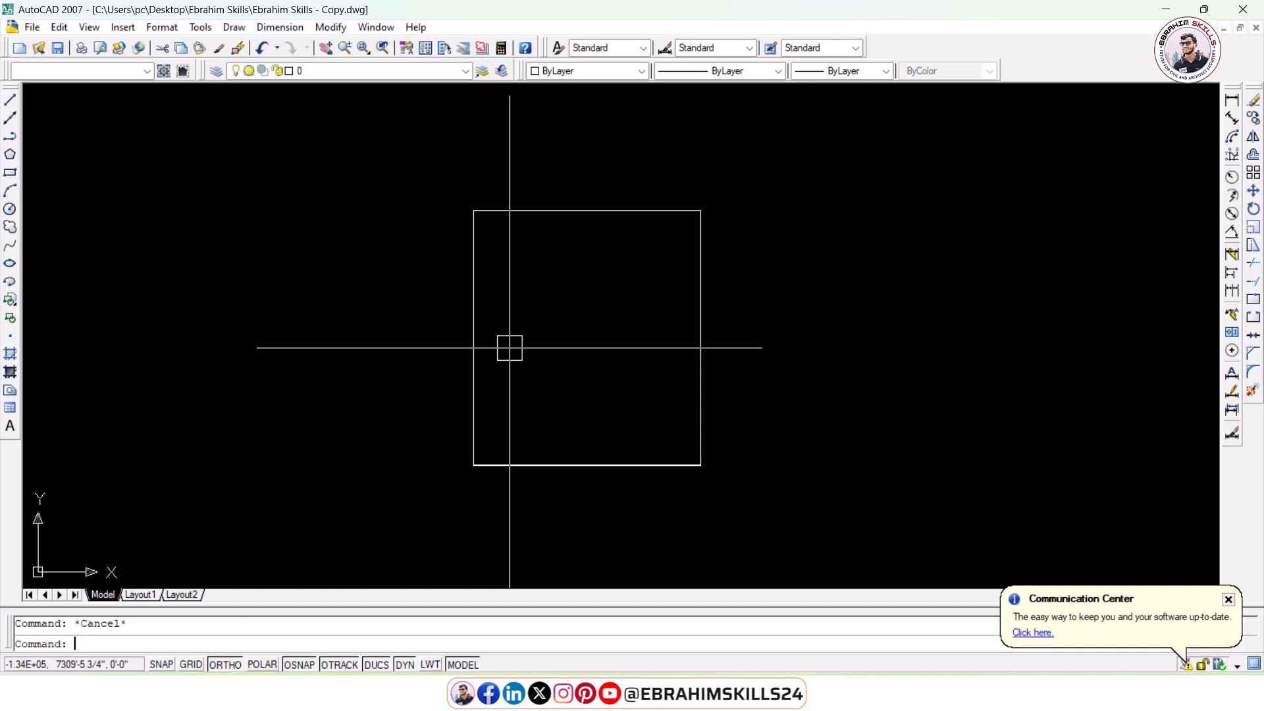
# - Offset the frame's left, top and right sides 2" inward
pyautogui.press('Return')
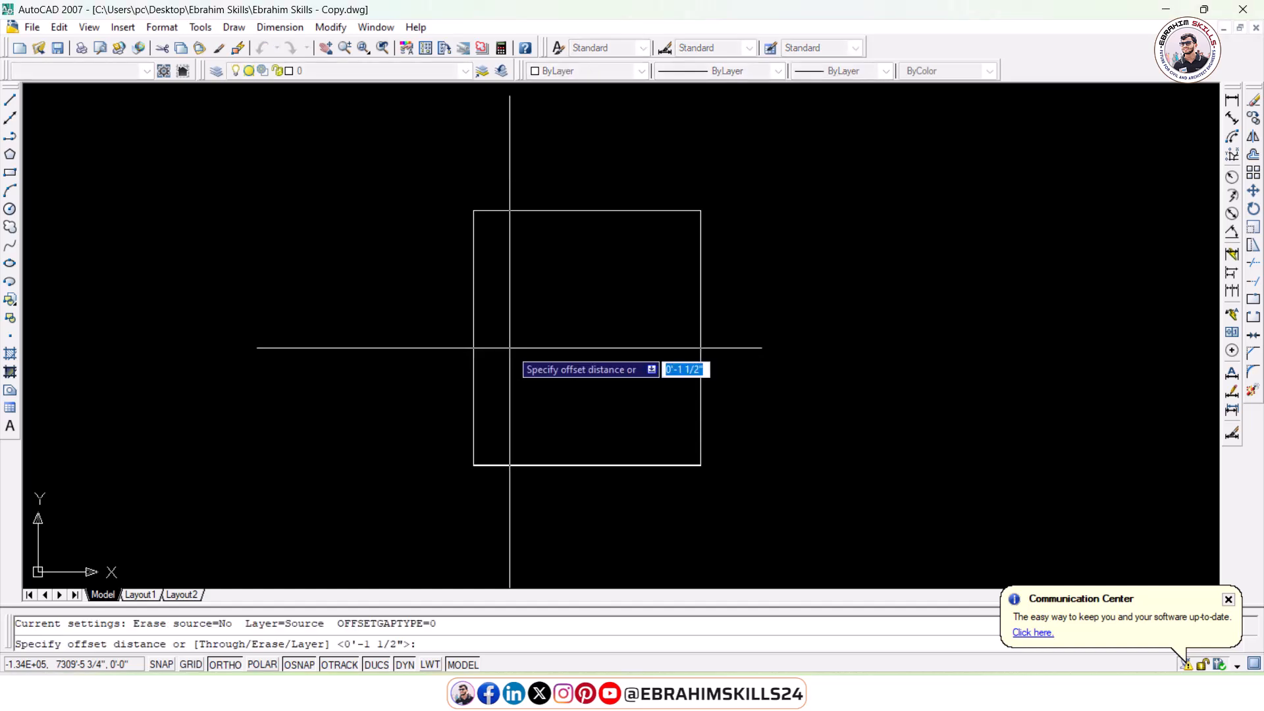
pyautogui.write('2')
pyautogui.press('Return')
pyautogui.click(476, 349)
pyautogui.click(480, 349)
pyautogui.click(628, 211)
pyautogui.click(645, 303)
pyautogui.click(705, 354)
pyautogui.click(583, 350)
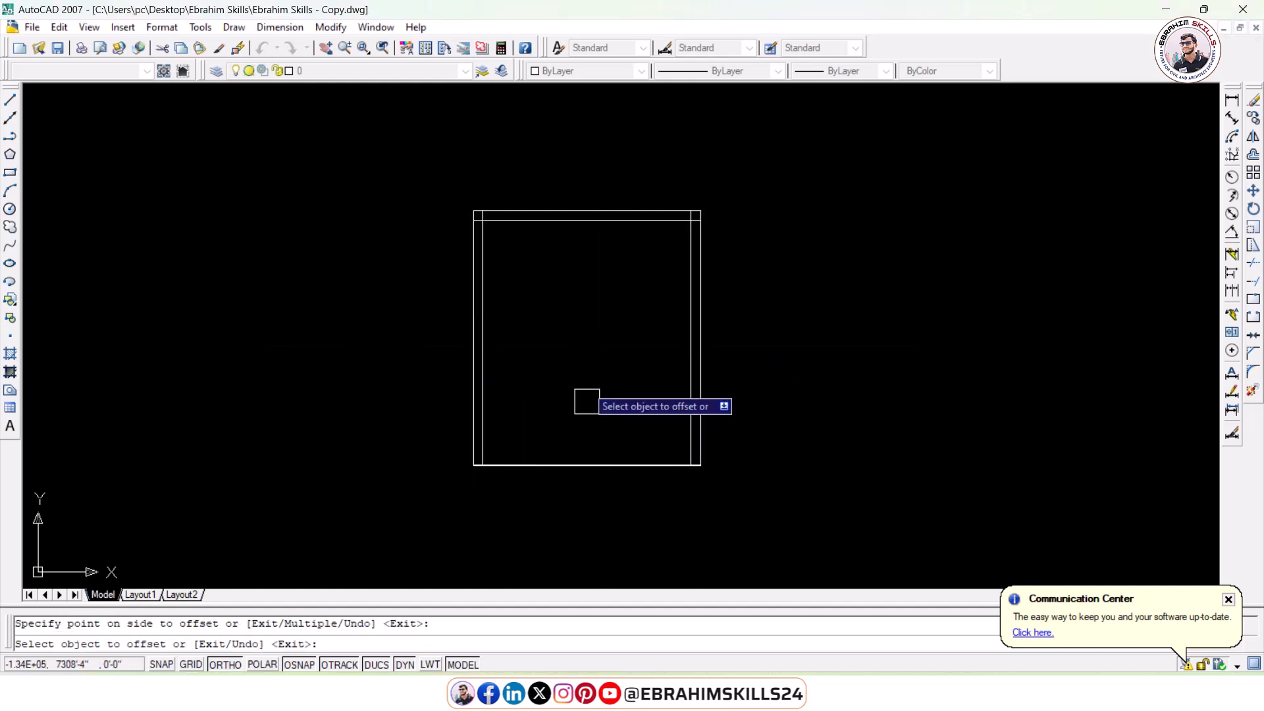
# - Try to offset the nearly flat base rectangle 2" toward the inside of the frame
pyautogui.click(585, 465)
pyautogui.click(609, 324)
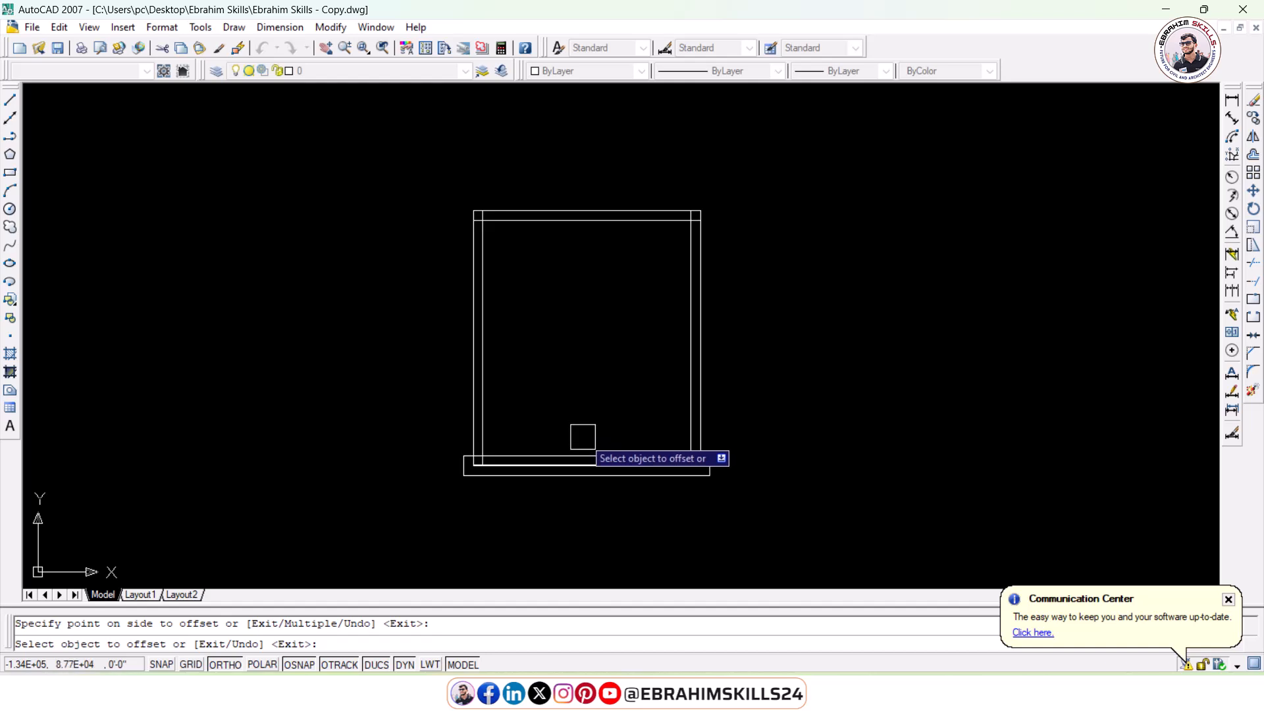
pyautogui.scroll(4, 583, 461)
pyautogui.click(470, 475)
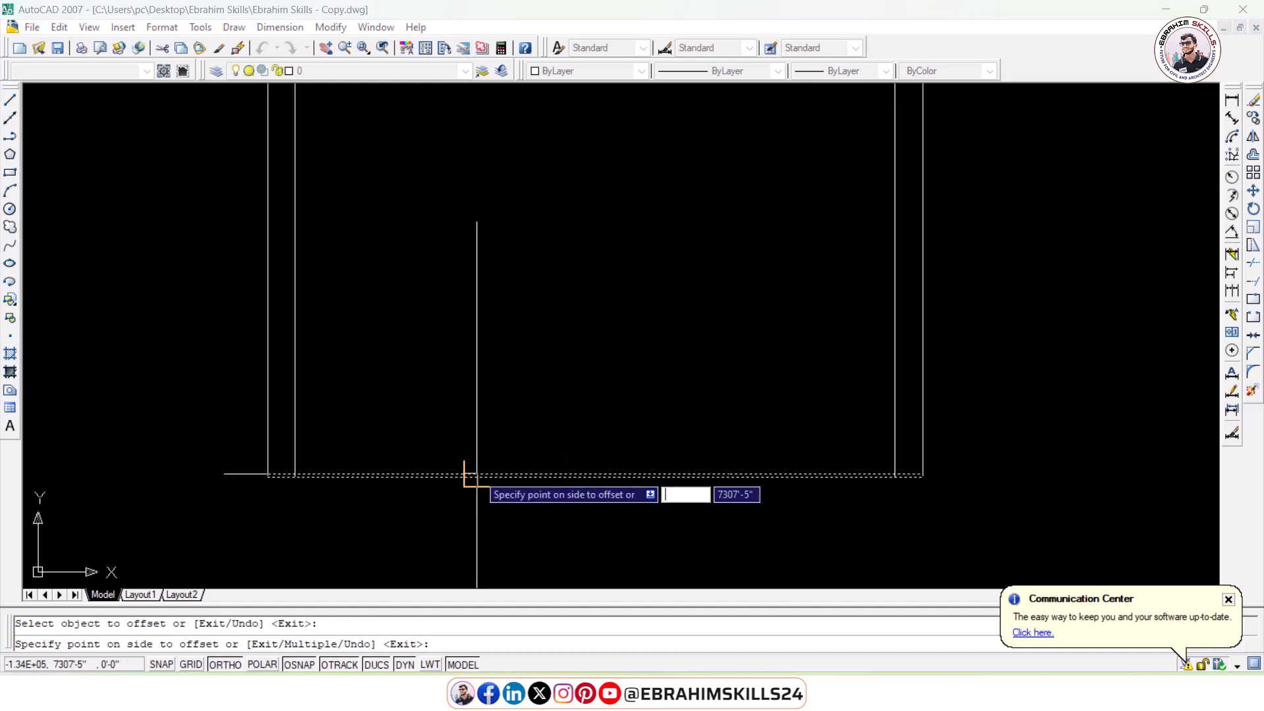
pyautogui.press('Escape')
# - Replace the nearly flat base rectangle with a single line joining the bottom ends of the frame's outer sides
pyautogui.click(513, 474)
pyautogui.press('Delete')
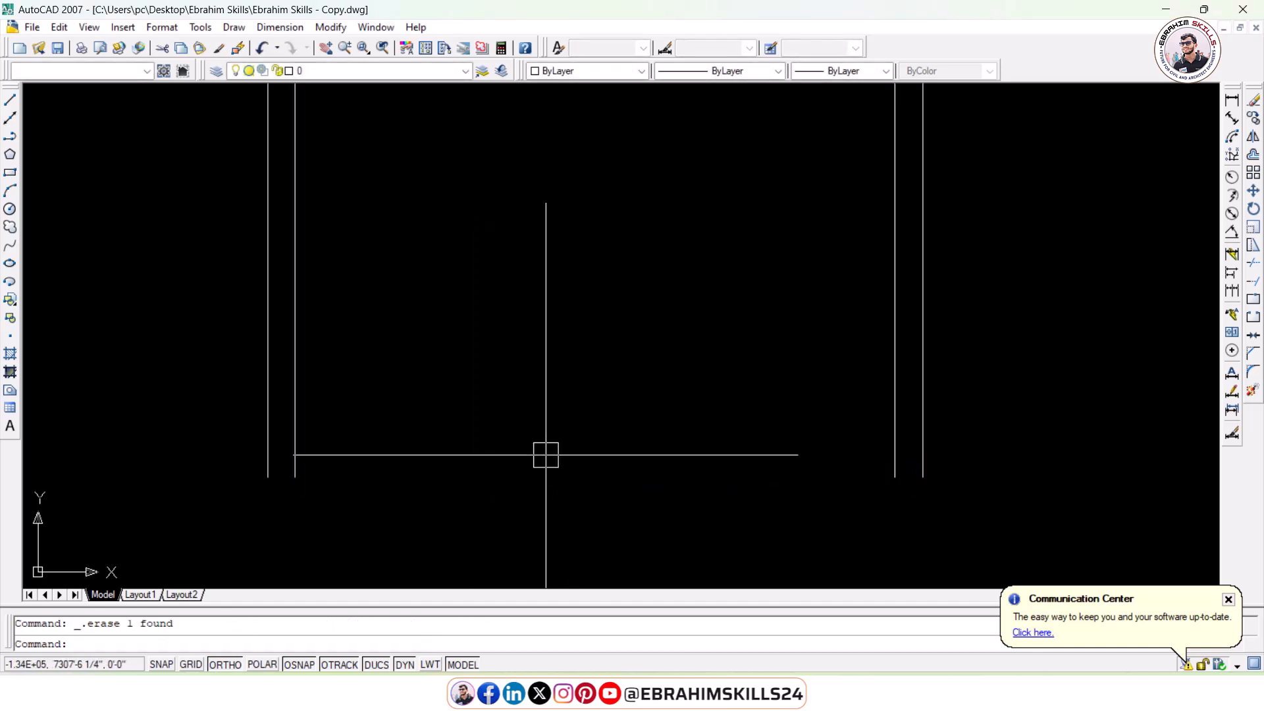
pyautogui.write('l')
pyautogui.press('Return')
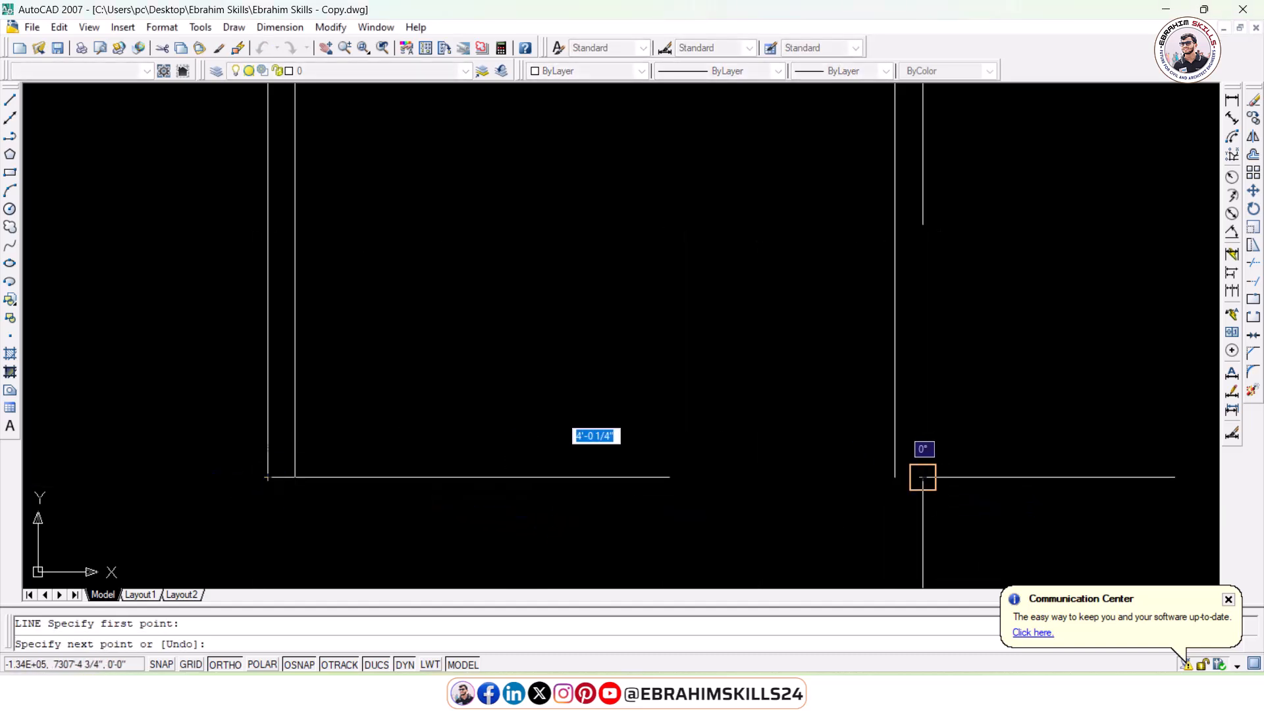
pyautogui.click(923, 477)
pyautogui.press('Return')
# - Offset the frame's bottom line 2" inward
pyautogui.write('o')
pyautogui.press('Return')
pyautogui.write('2')
pyautogui.press('Return')
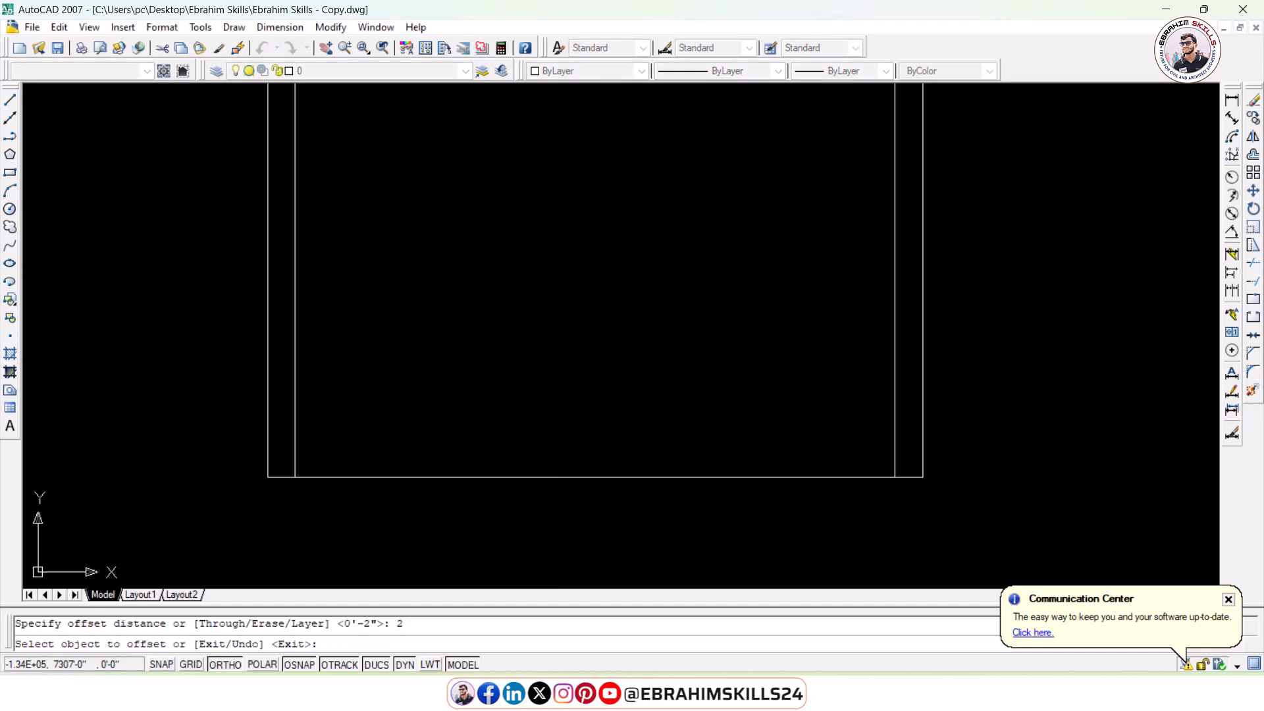
pyautogui.click(570, 478)
pyautogui.click(580, 313)
pyautogui.scroll(-3, 578, 300)
pyautogui.press('Escape')
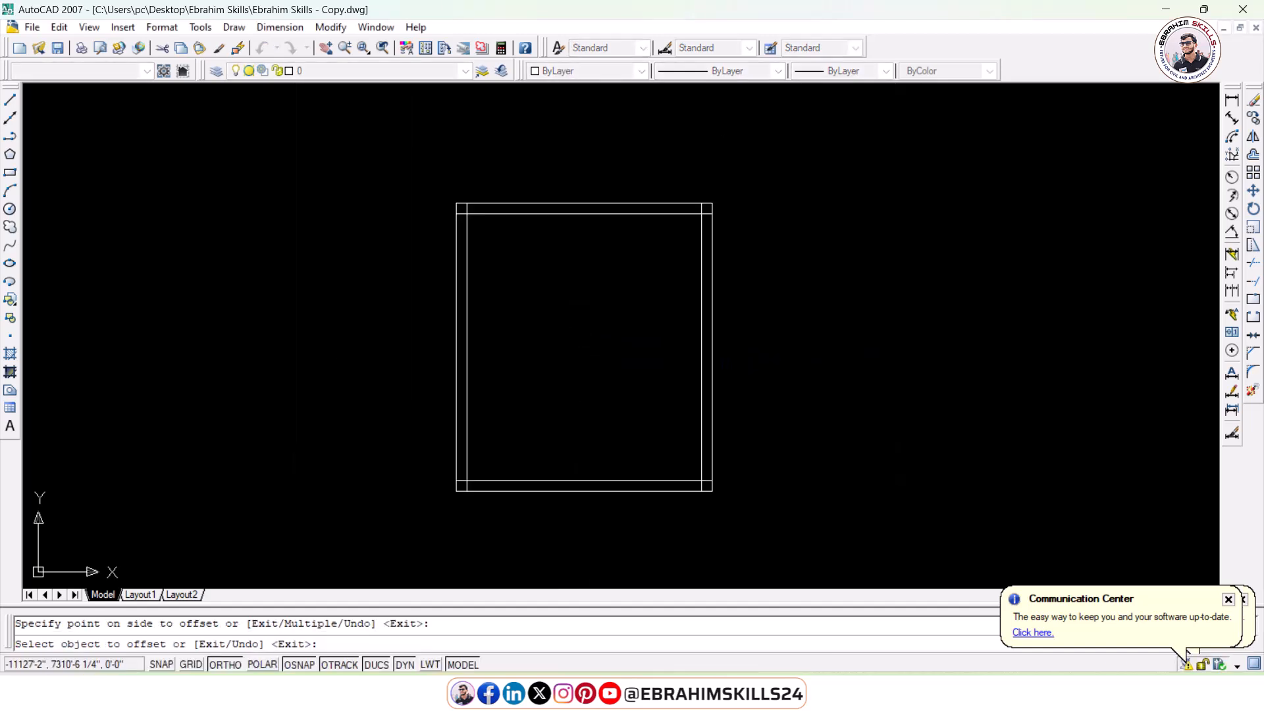
# - Draw a vertical centre line between the midpoints of the frame's inner top and inner bottom lines
pyautogui.scroll(3, 571, 280)
pyautogui.write('l')
pyautogui.press('Return')
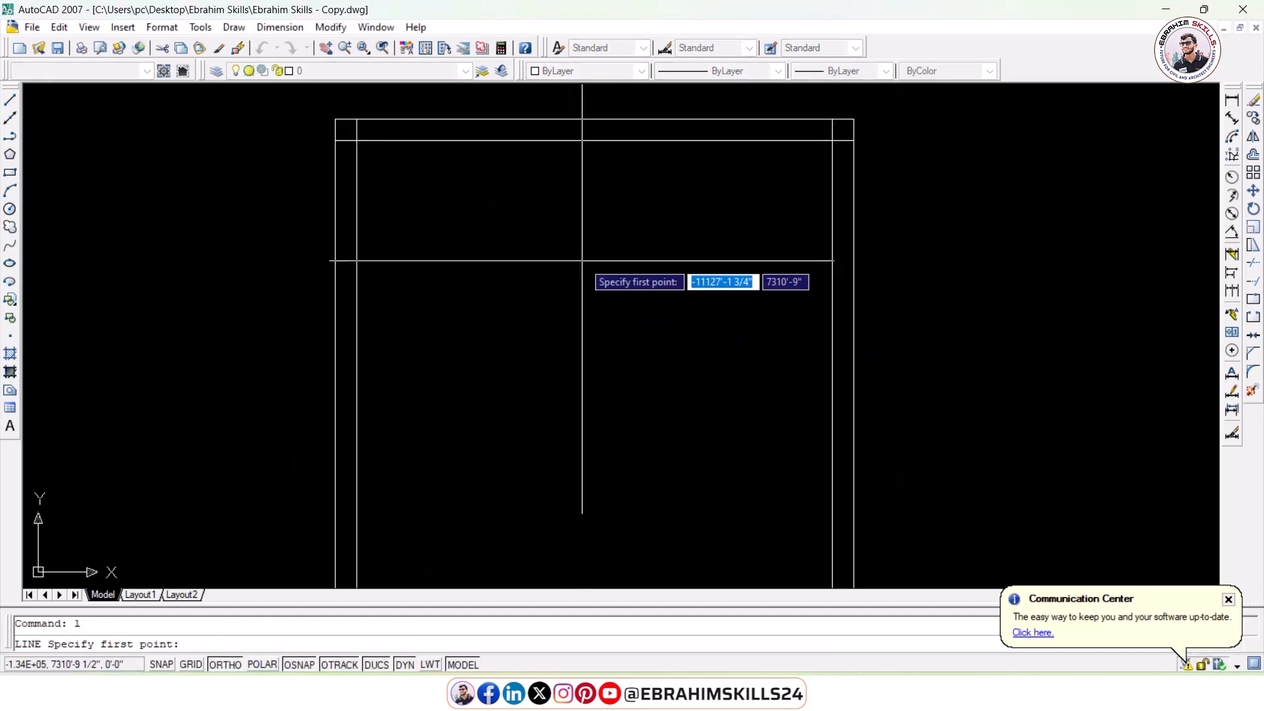
pyautogui.moveTo(594, 393); pyautogui.dragTo(571, 315, button='middle')
pyautogui.click(596, 510)
pyautogui.press('Return')
pyautogui.moveTo(621, 388); pyautogui.dragTo(620, 449, button='middle')
pyautogui.press('Escape')
# - Offset the centre line 1" to each side and delete the original line to form a central divider
pyautogui.write('o')
pyautogui.press('Return')
pyautogui.write('1')
pyautogui.press('Return')
pyautogui.click(594, 449)
pyautogui.click(471, 426)
pyautogui.click(602, 407)
pyautogui.click(665, 413)
pyautogui.scroll(3, 600, 437)
pyautogui.press('Escape')
pyautogui.click(598, 437)
pyautogui.press('Delete')
pyautogui.scroll(-3, 654, 401)
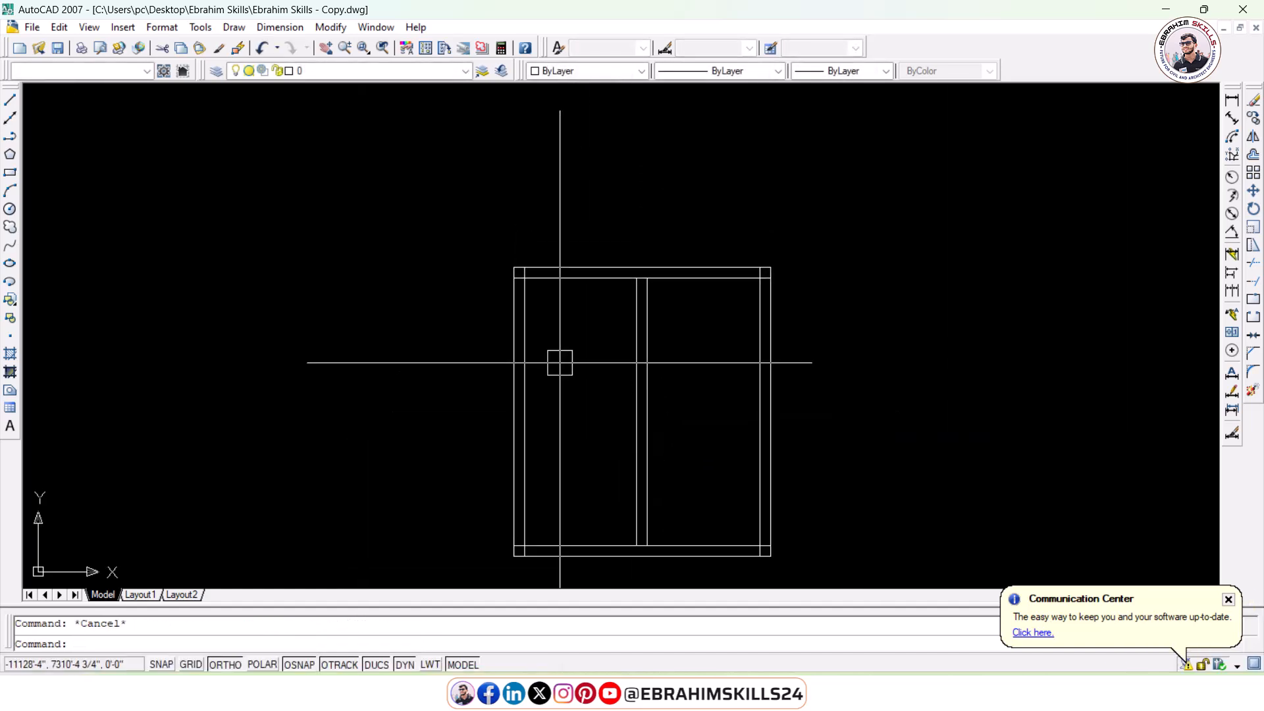
# - Extend the divider's left line to the frame's outer top and bottom edges
pyautogui.write('x')
pyautogui.press('Return')
pyautogui.press('Return')
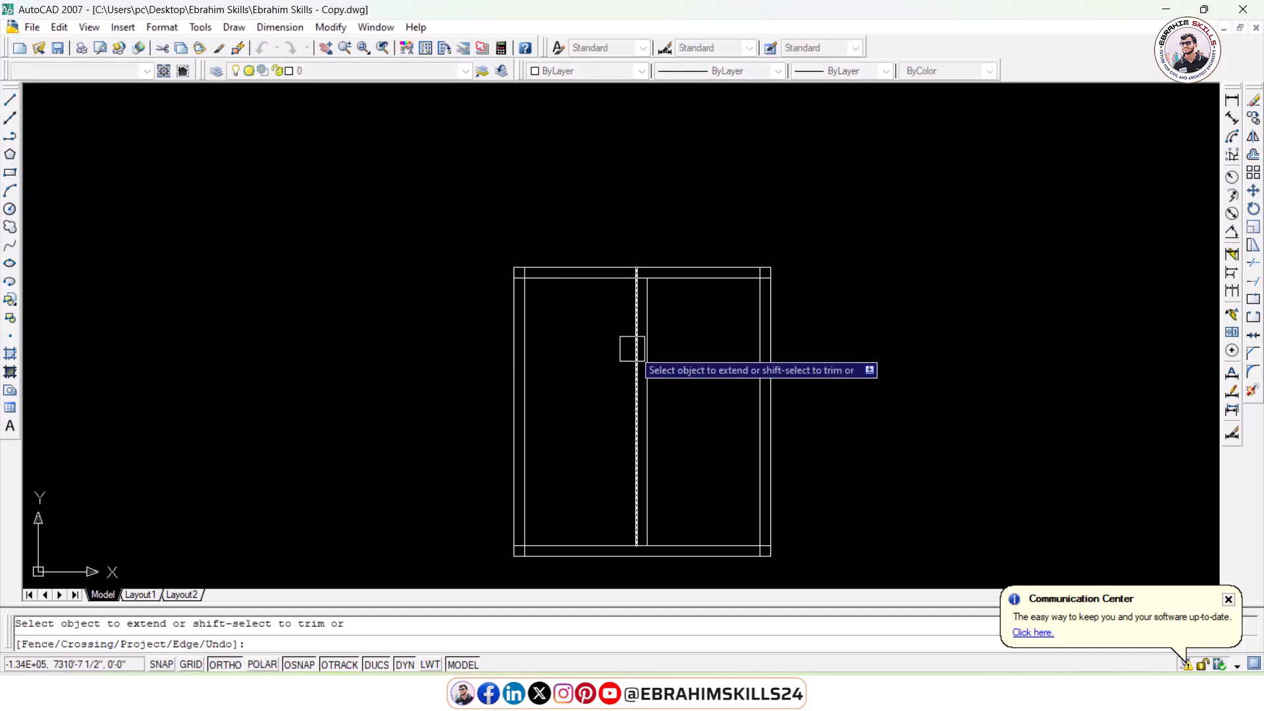
pyautogui.press('Escape')
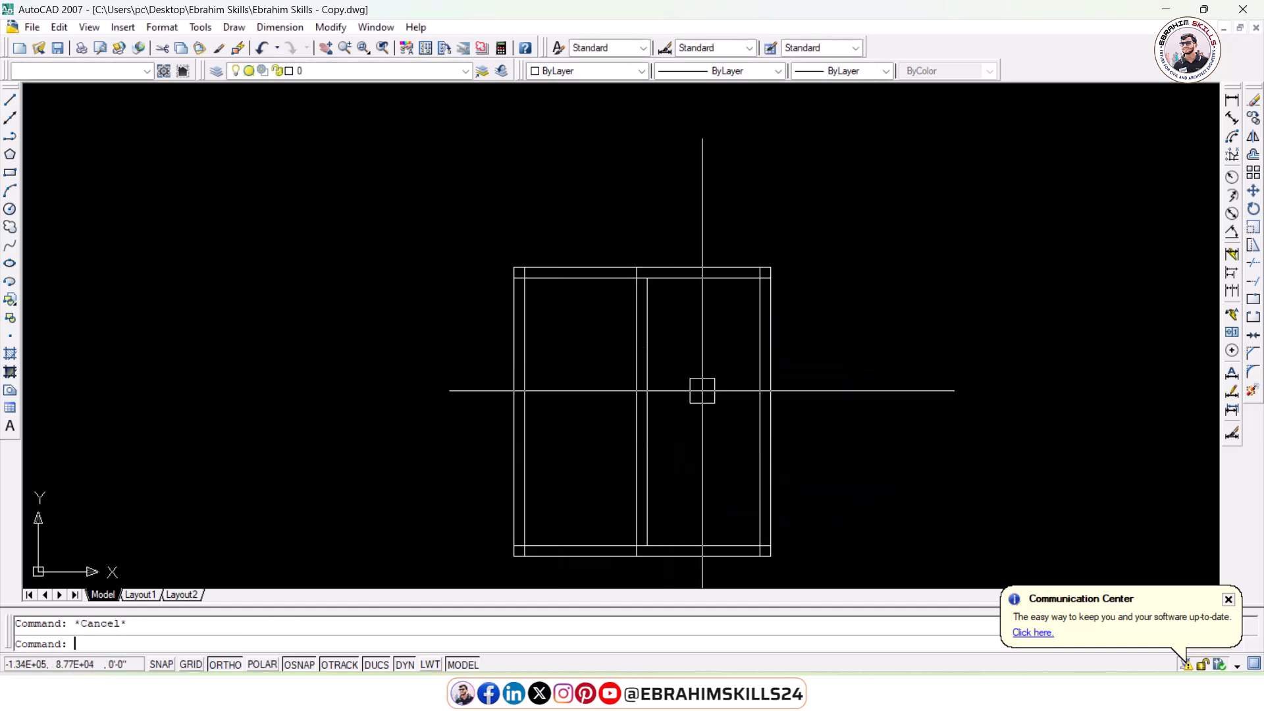
# - Trim the overlapping line ends at the frame's top corners and the inner top line across the divider
pyautogui.press('Return')
pyautogui.press('Return')
pyautogui.scroll(5, 748, 251)
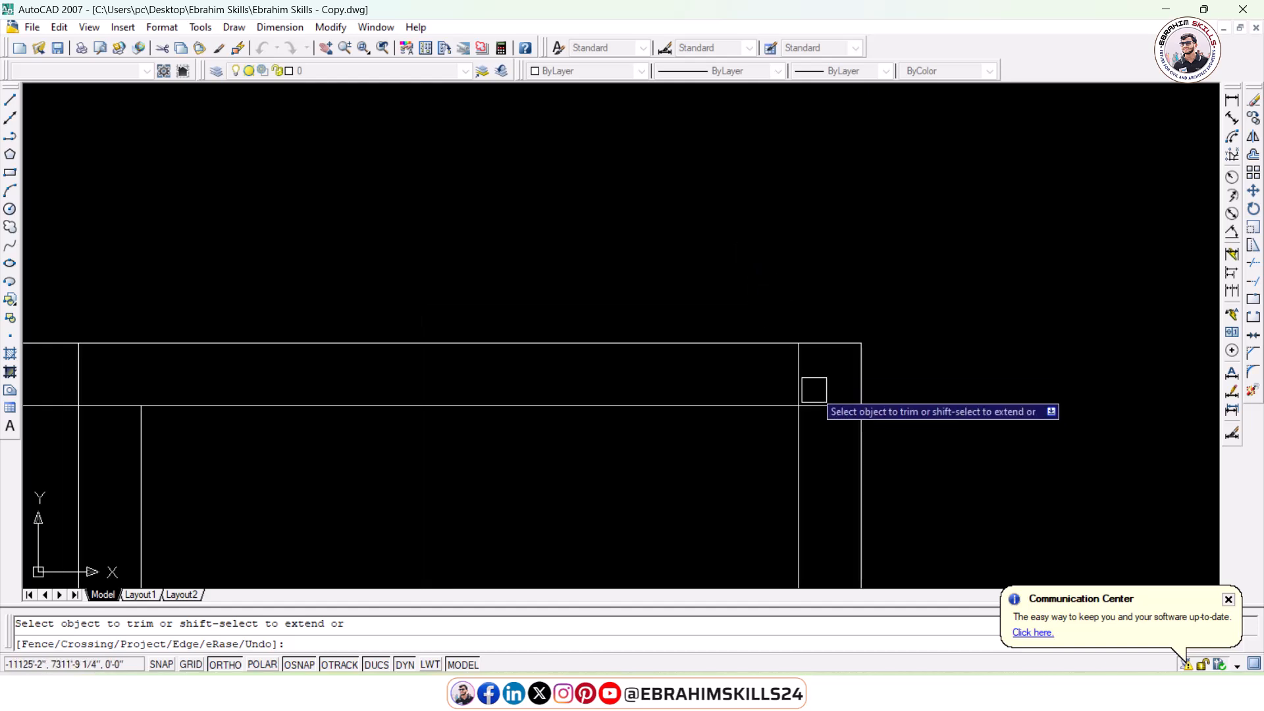
pyautogui.click(824, 396)
pyautogui.scroll(-2, 185, 399)
pyautogui.moveTo(185, 399); pyautogui.dragTo(718, 318, button='middle')
pyautogui.scroll(1, 664, 330)
pyautogui.click(673, 317)
pyautogui.click(101, 318)
# - Trim the overlapping line ends at the frame's bottom corners and the inner bottom line across the divider
pyautogui.scroll(-5, 231, 285)
pyautogui.moveTo(298, 372); pyautogui.dragTo(555, 120, button='middle')
pyautogui.moveTo(478, 296); pyautogui.dragTo(488, 214, button='middle')
pyautogui.scroll(-3, 467, 366)
pyautogui.scroll(8, 460, 420)
pyautogui.click(475, 387)
pyautogui.scroll(-4, 472, 386)
pyautogui.scroll(3, 1040, 392)
pyautogui.scroll(-3, 993, 358)
pyautogui.moveTo(993, 359); pyautogui.dragTo(623, 480, button='middle')
pyautogui.scroll(3, 1014, 494)
pyautogui.scroll(3, 1001, 476)
pyautogui.scroll(-3, 901, 450)
pyautogui.moveTo(770, 401)
pyautogui.mouseDown(button='middle')
pyautogui.moveTo(761, 471)
pyautogui.moveTo(758, 304)
pyautogui.mouseUp(button='middle')
pyautogui.scroll(-2, 760, 365)
pyautogui.scroll(3, 759, 366)
pyautogui.press('Escape')
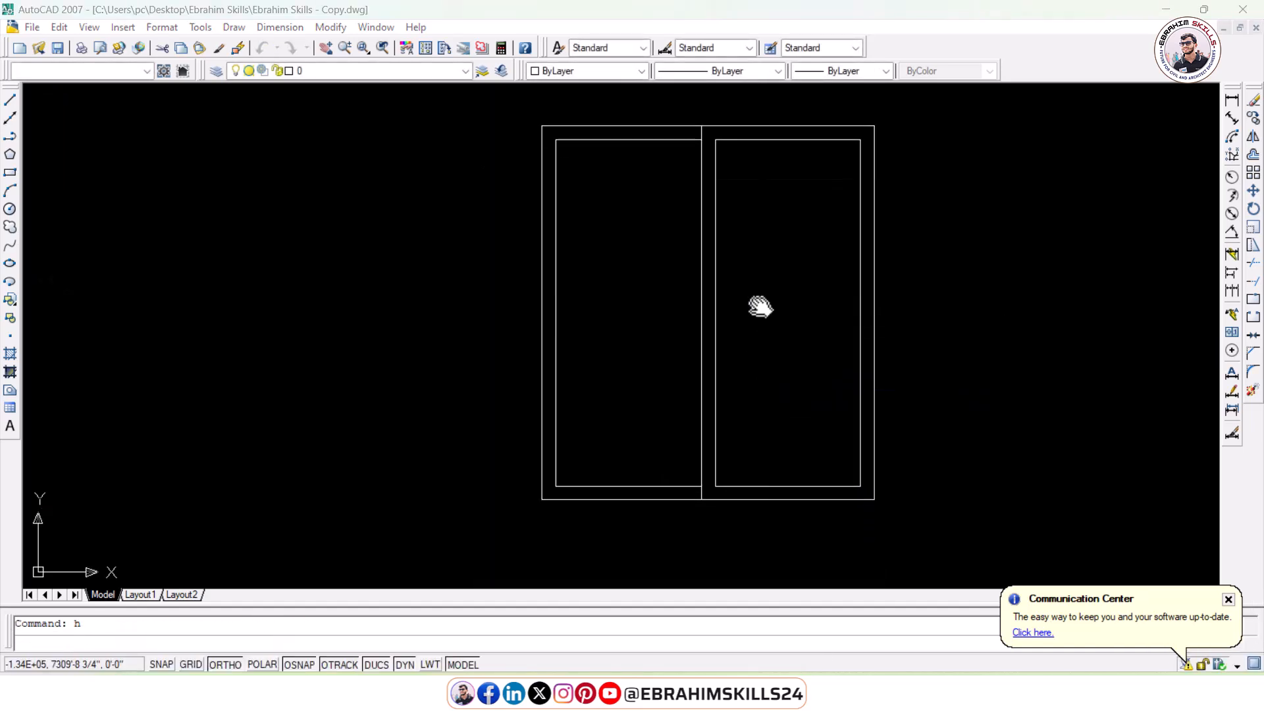
# - Hatch the frame's two inner panels with the CROSS pattern
pyautogui.press('Return')
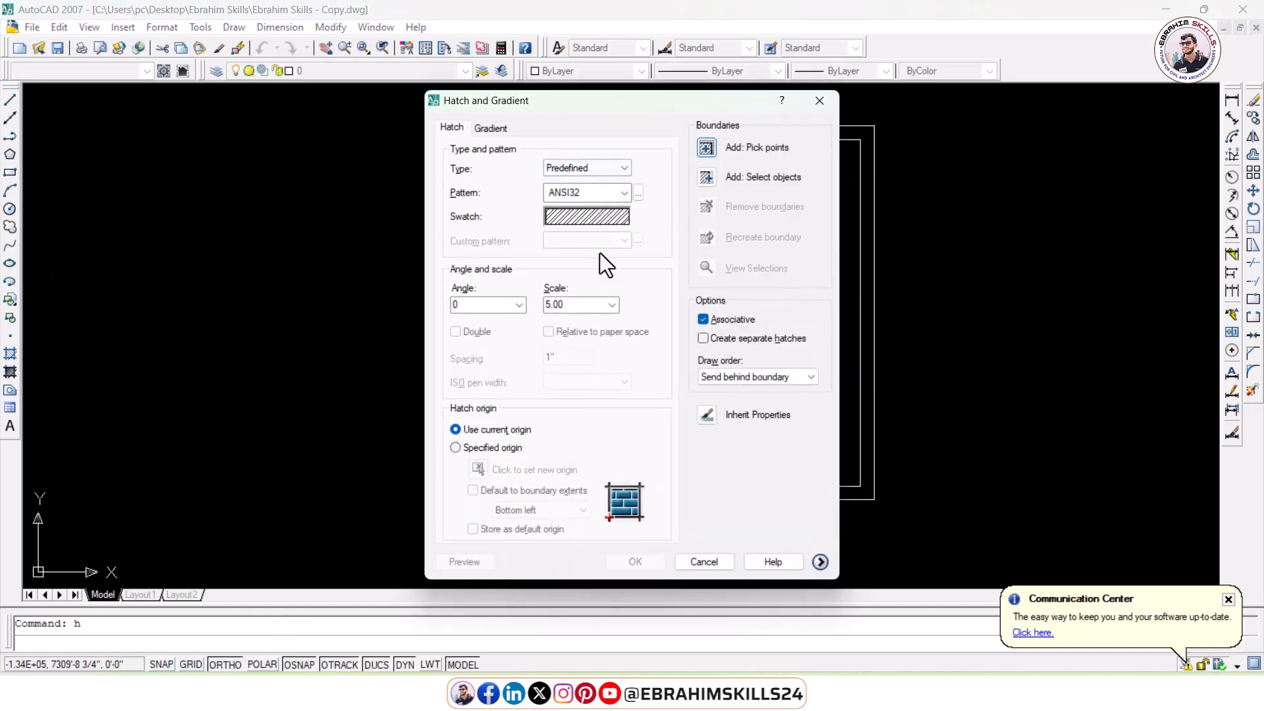
pyautogui.click(637, 192)
pyautogui.click(630, 192)
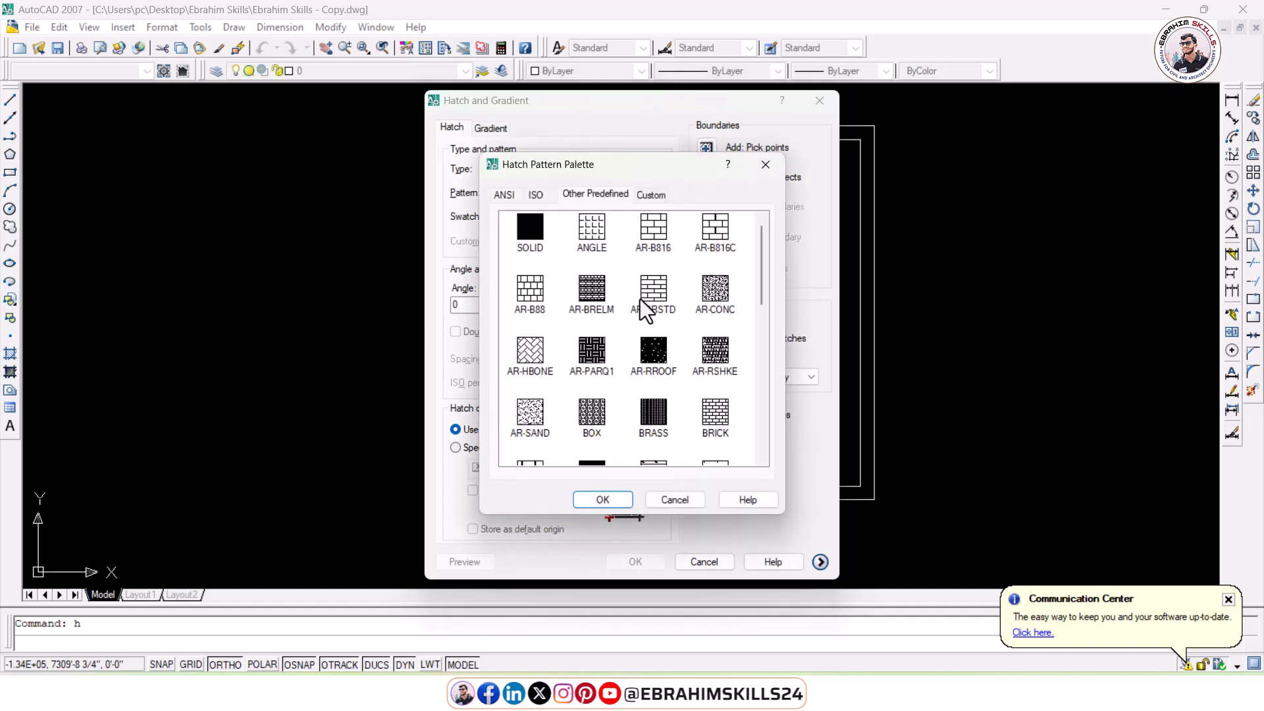
pyautogui.scroll(-2, 639, 299)
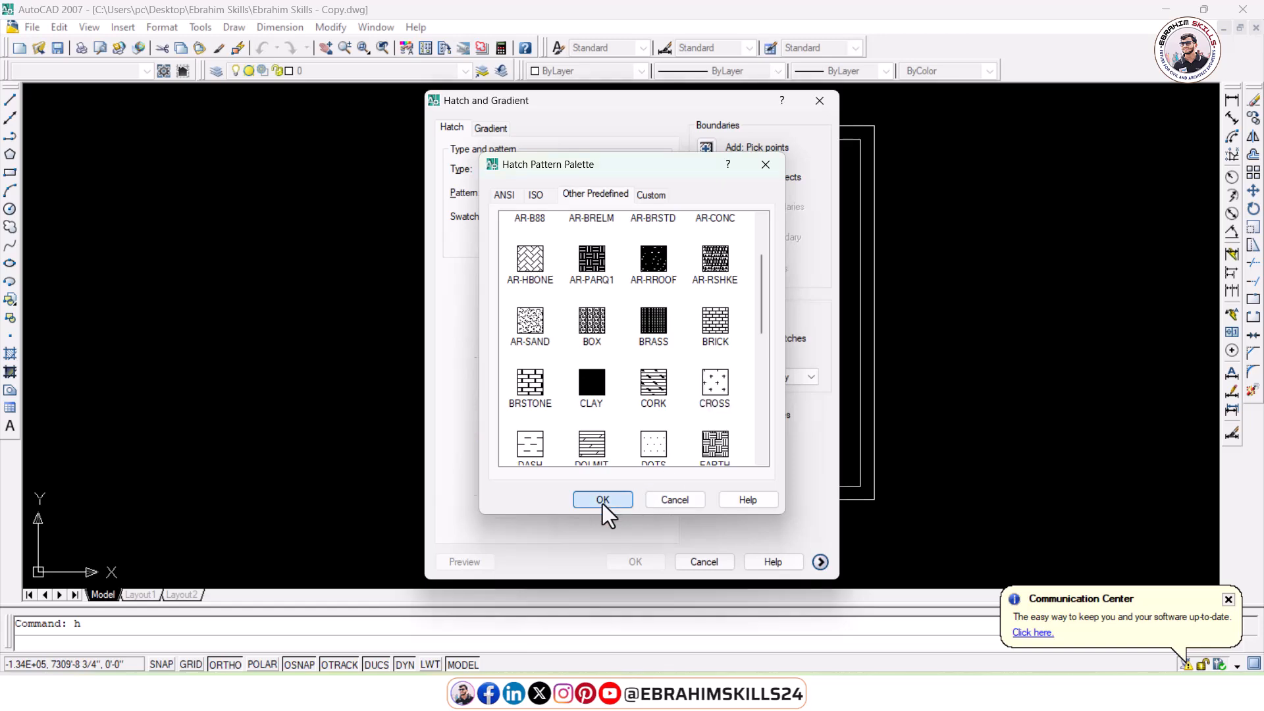
pyautogui.click(602, 500)
pyautogui.click(706, 147)
pyautogui.click(781, 282)
pyautogui.click(657, 291)
pyautogui.press('Return')
pyautogui.press('Return')
# - Change the colour of the panels' cross hatch to blue
pyautogui.click(729, 320)
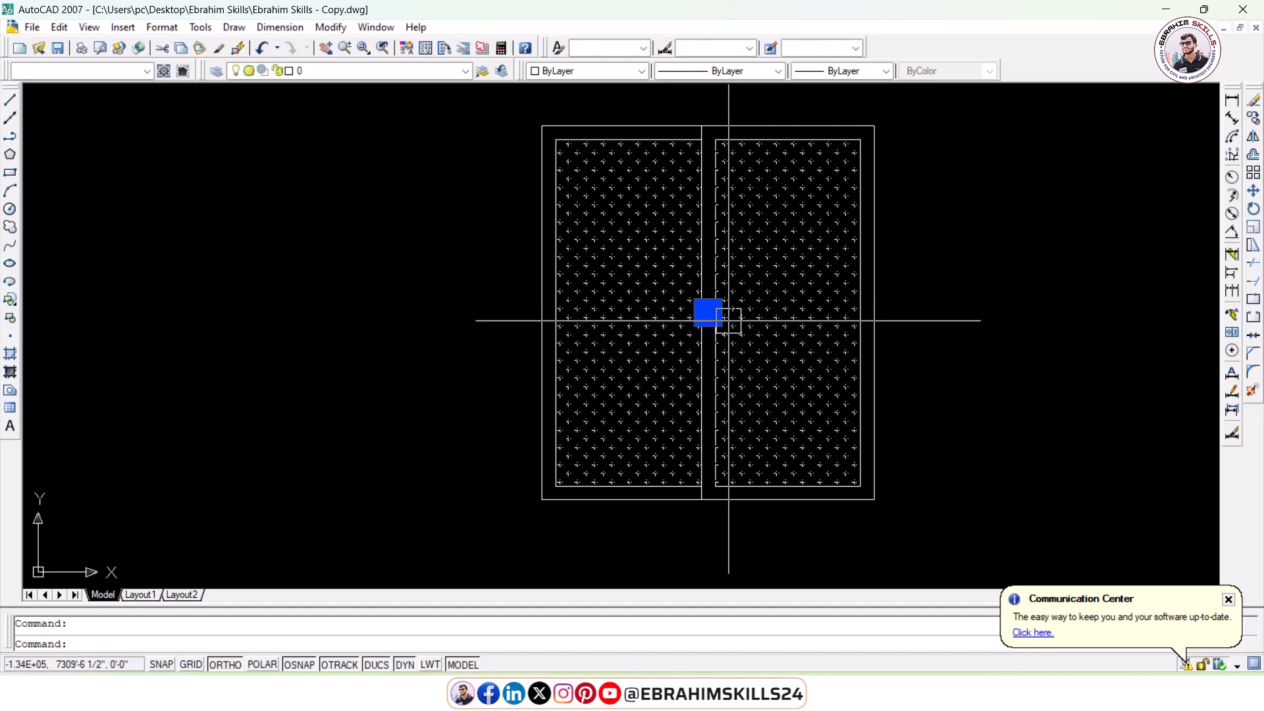
pyautogui.click(589, 71)
pyautogui.click(545, 169)
pyautogui.press('Escape')
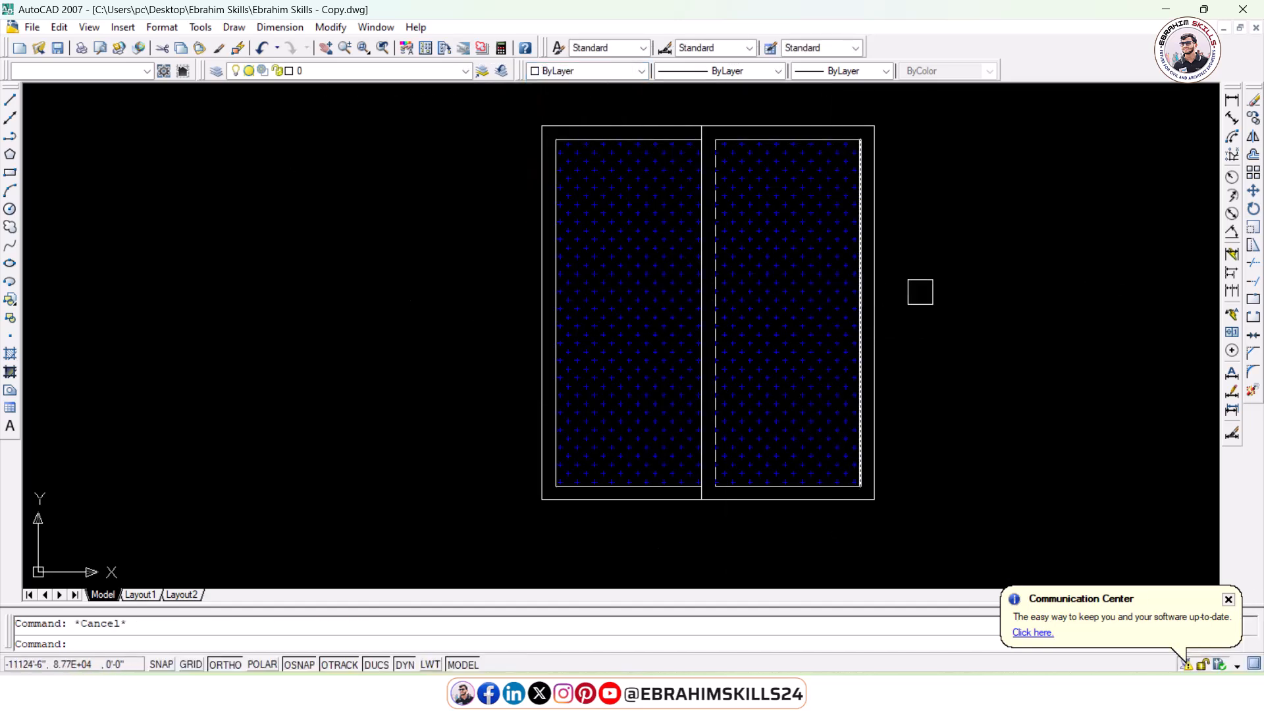
# - Hatch the frame's border and central divider with the CROSS pattern
pyautogui.press('space')
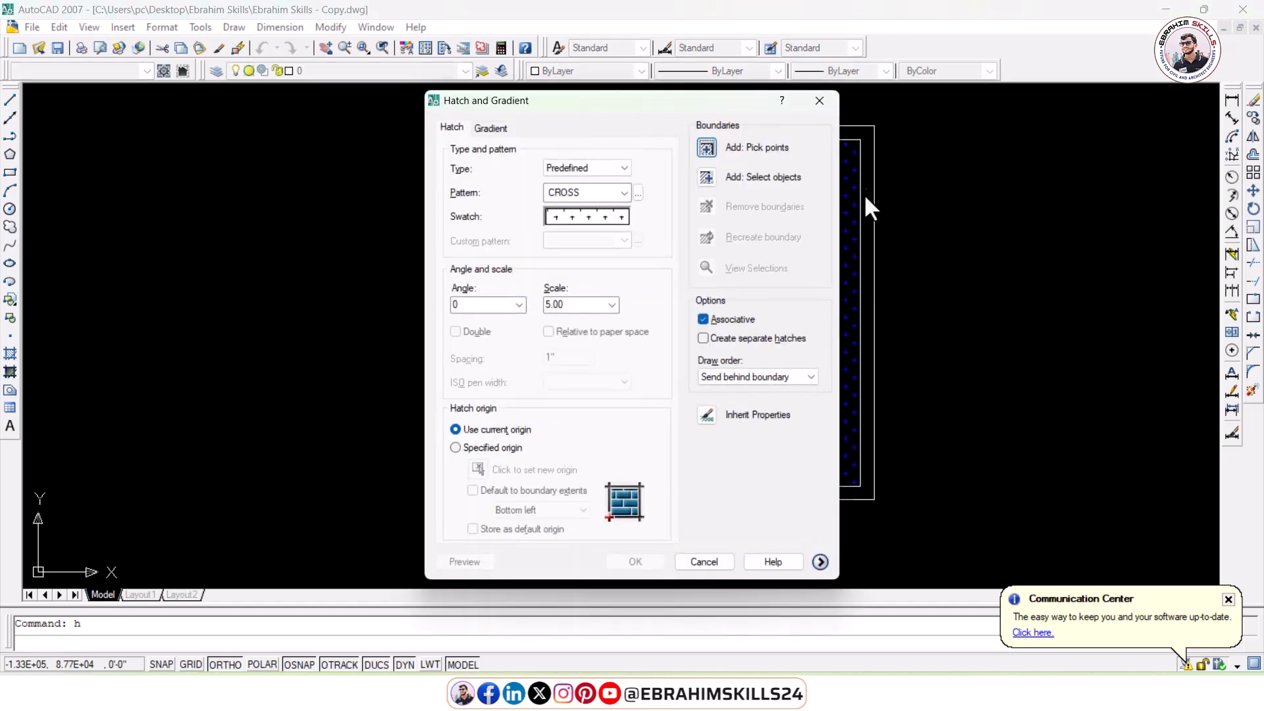
pyautogui.press('Return')
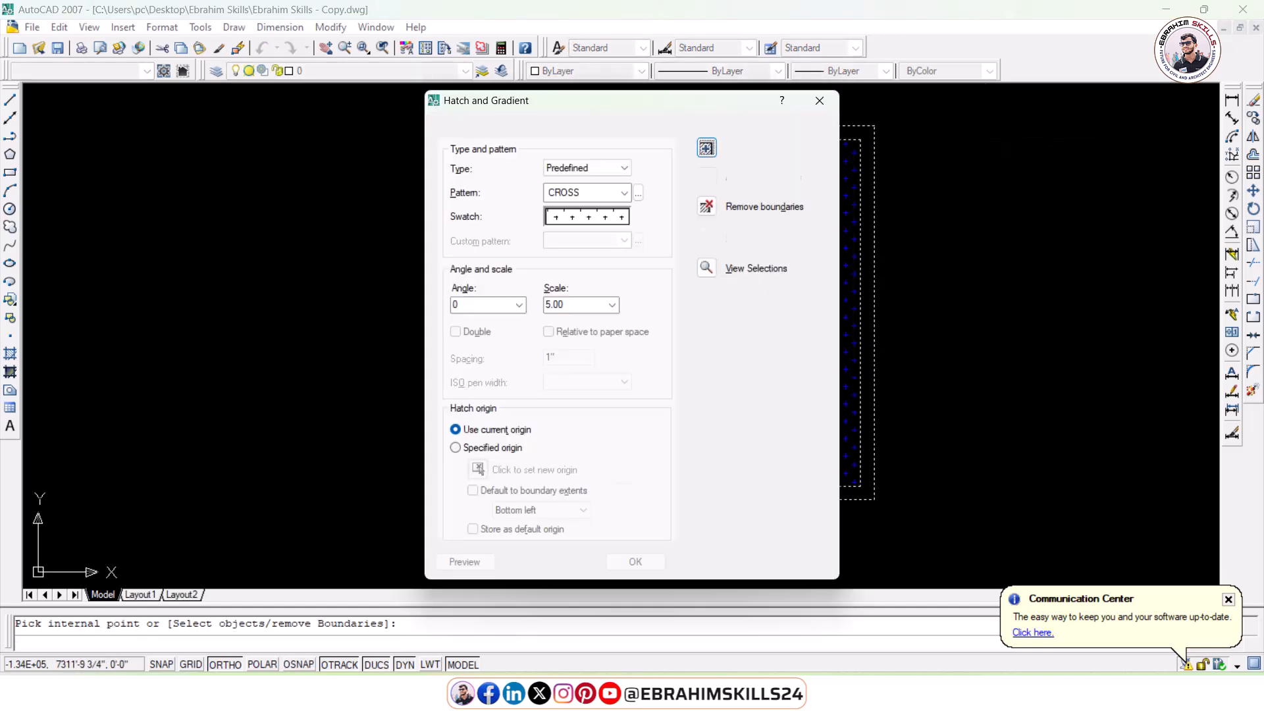
pyautogui.press('Return')
# - Change the hatch pattern of the frame's border and divider to SOLID
pyautogui.scroll(5, 668, 130)
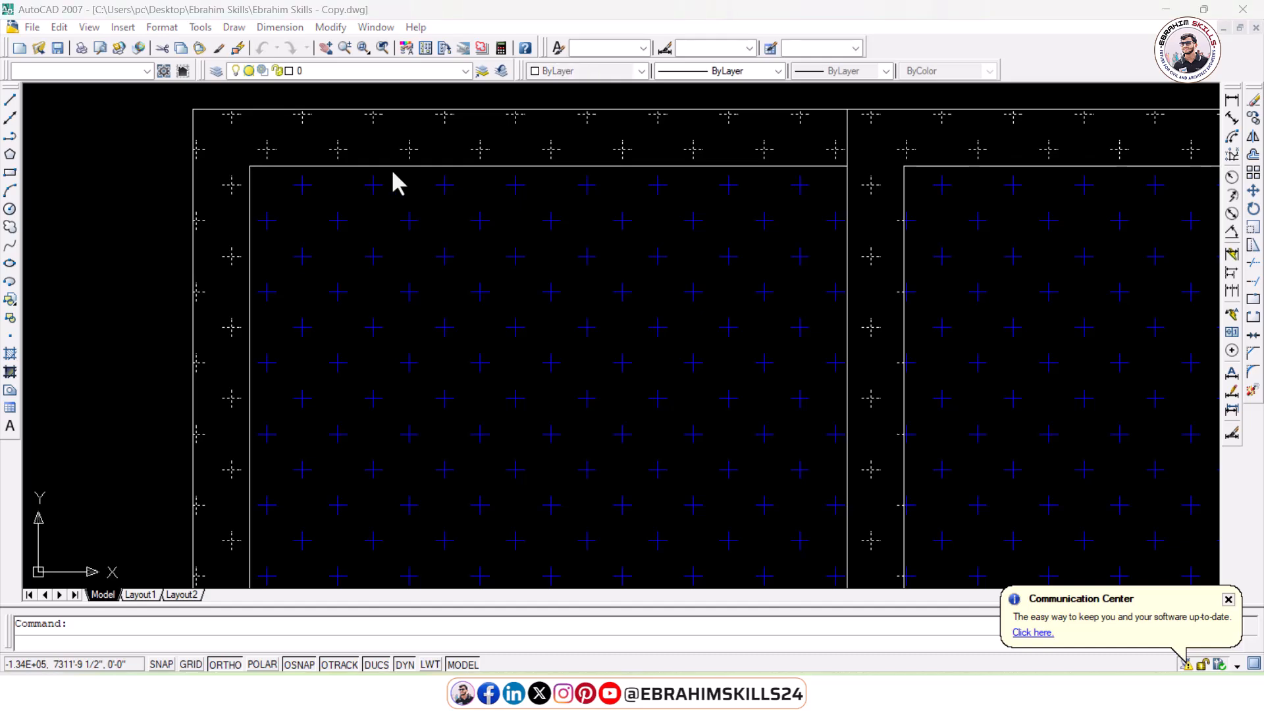
pyautogui.doubleClick(451, 166)
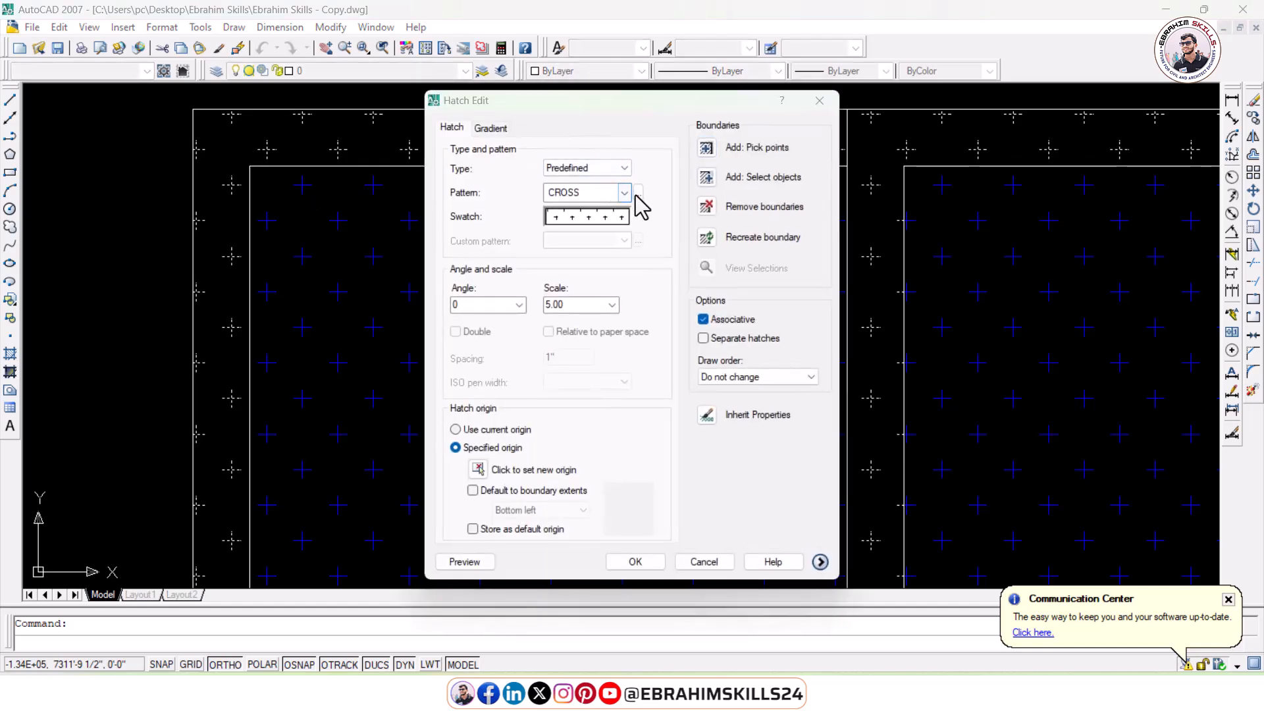
pyautogui.click(637, 192)
pyautogui.doubleClick(529, 237)
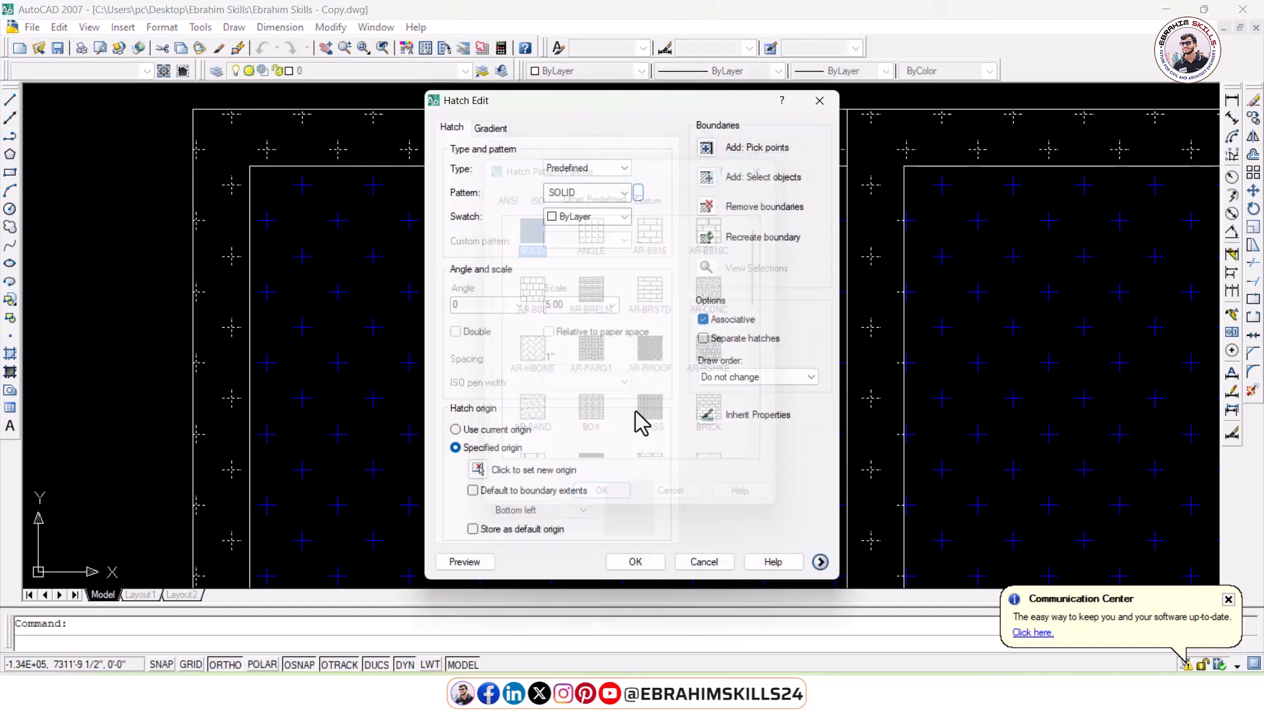
pyautogui.click(636, 562)
# - Examine the finished two-panel frame and the dimensioned master bedroom floor plan beside it
pyautogui.scroll(-6, 654, 237)
pyautogui.moveTo(654, 237); pyautogui.dragTo(634, 168, button='middle')
pyautogui.scroll(-4, 671, 215)
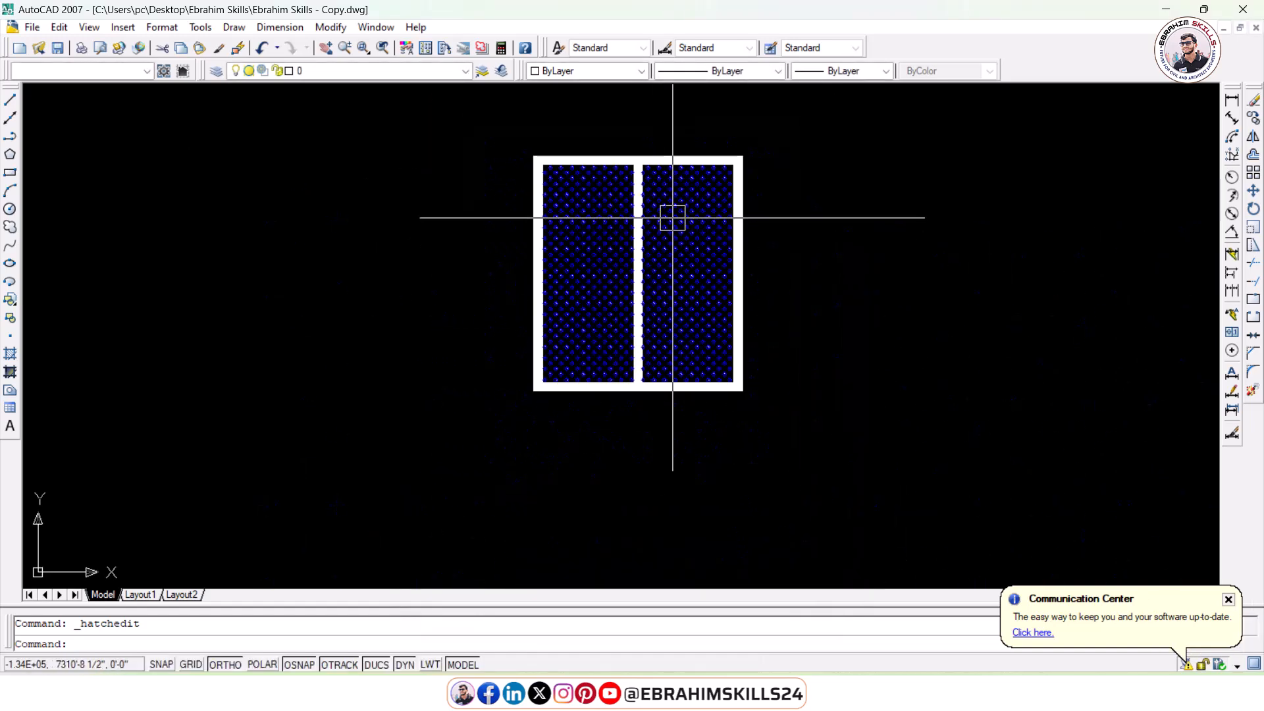
pyautogui.scroll(3, 672, 214)
pyautogui.moveTo(727, 228); pyautogui.dragTo(656, 267, button='middle')
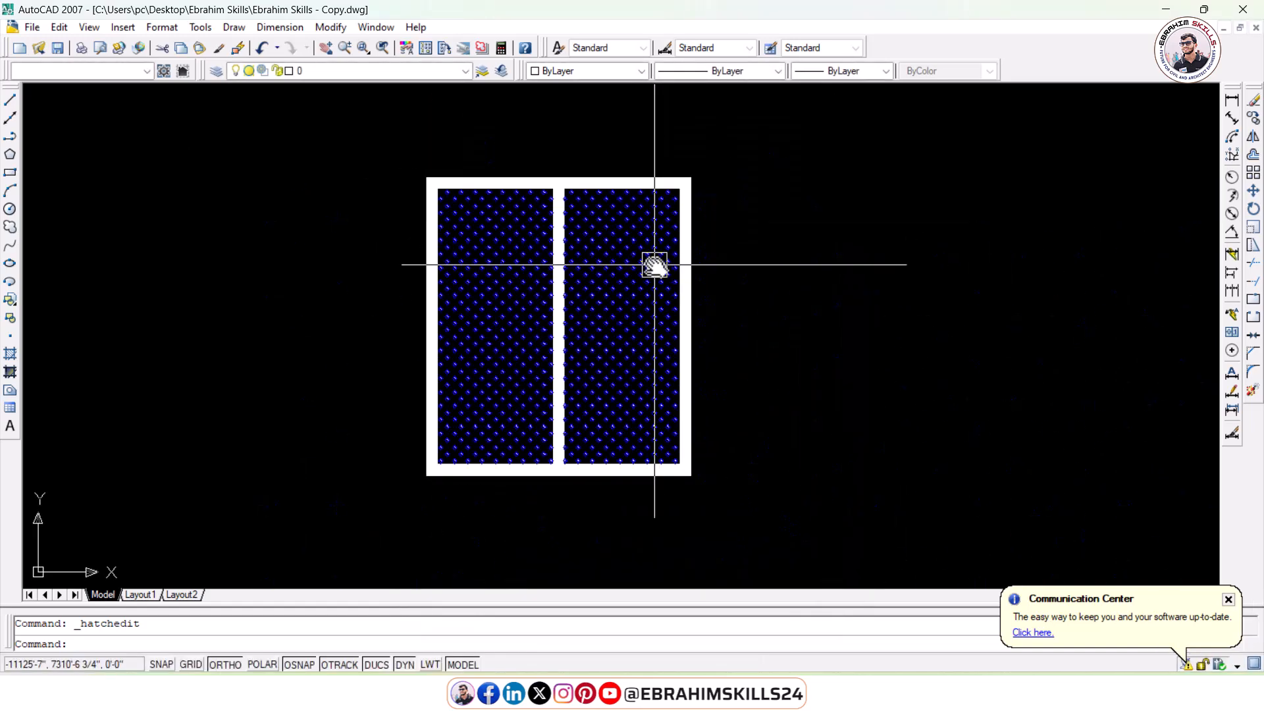
pyautogui.scroll(-2, 654, 265)
pyautogui.scroll(-2, 313, 325)
pyautogui.moveTo(385, 331); pyautogui.dragTo(775, 303, button='middle')
pyautogui.moveTo(292, 288); pyautogui.dragTo(698, 329, button='middle')
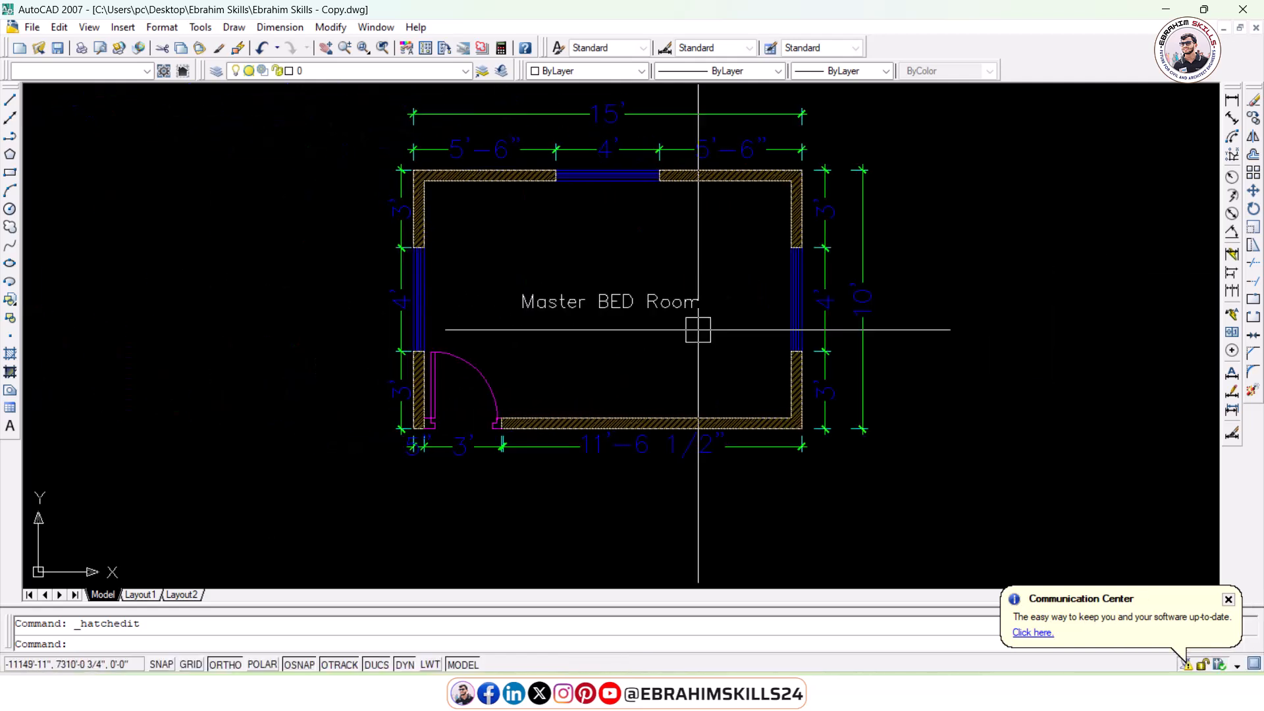
pyautogui.moveTo(634, 248); pyautogui.dragTo(660, 305, button='middle')
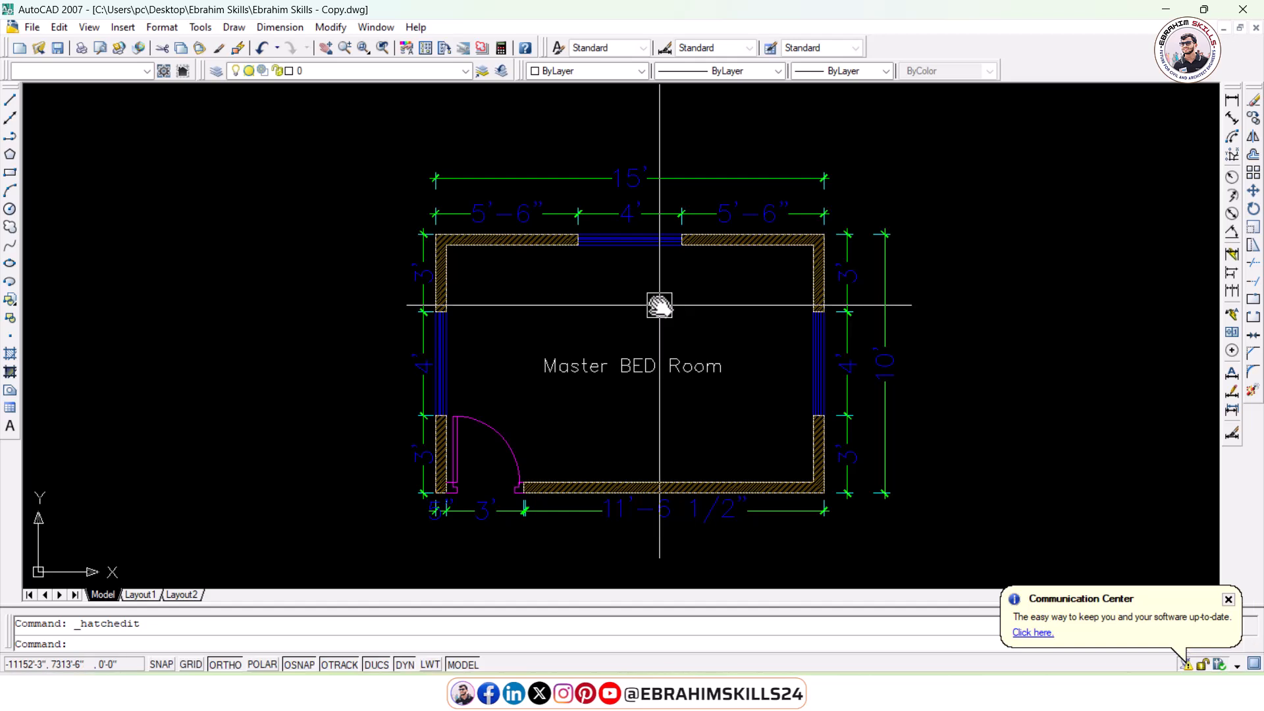